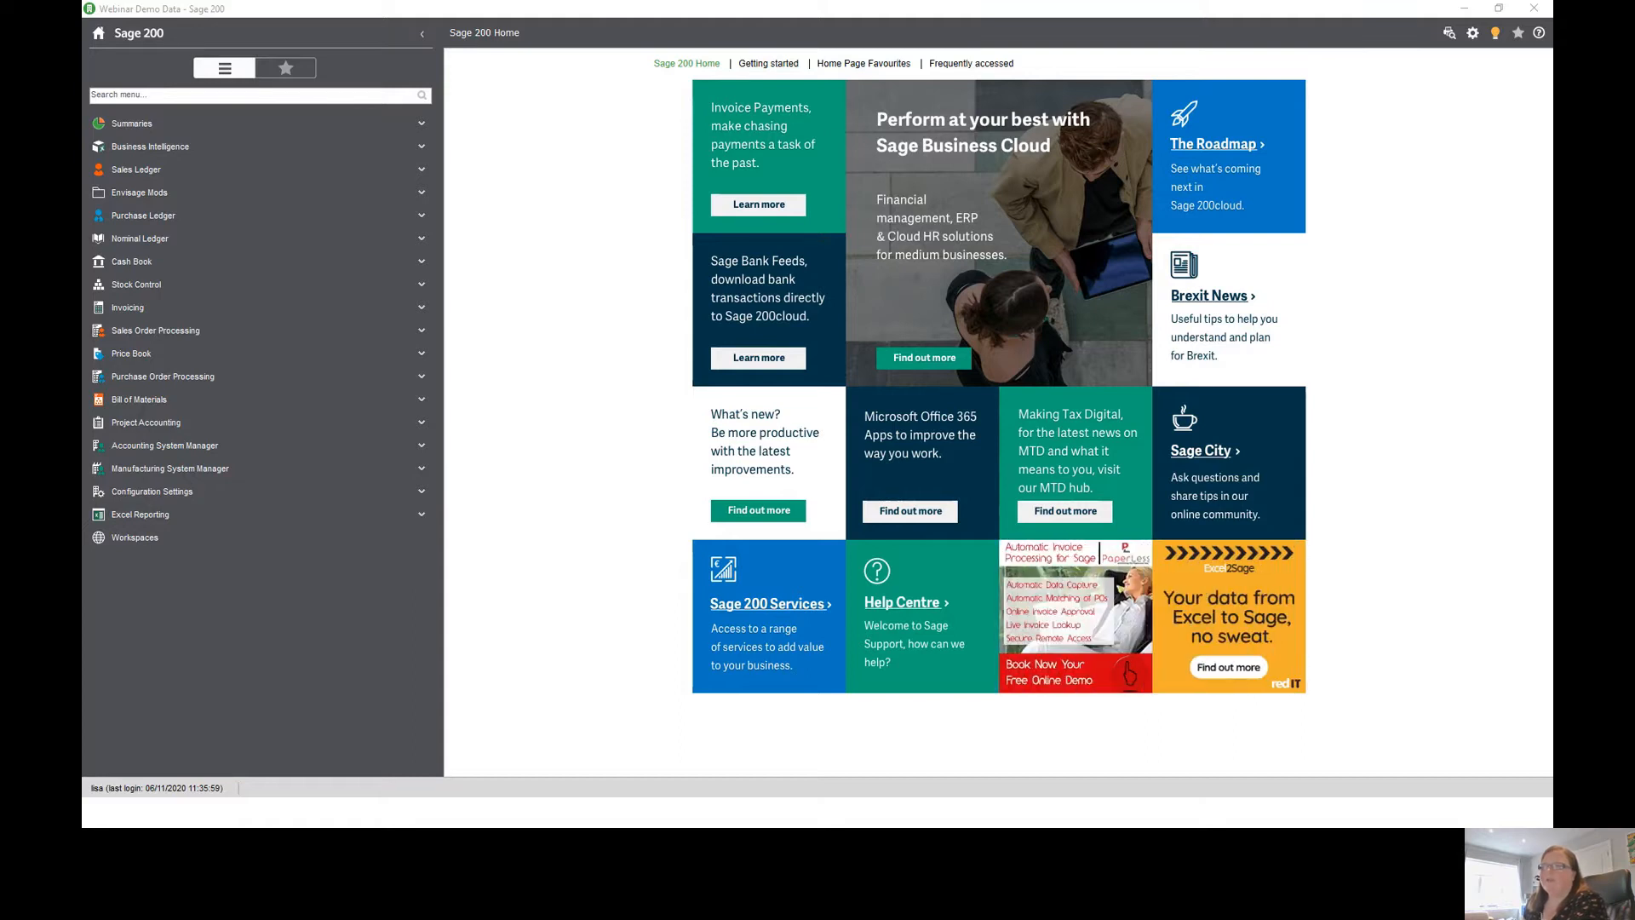
click(770, 486)
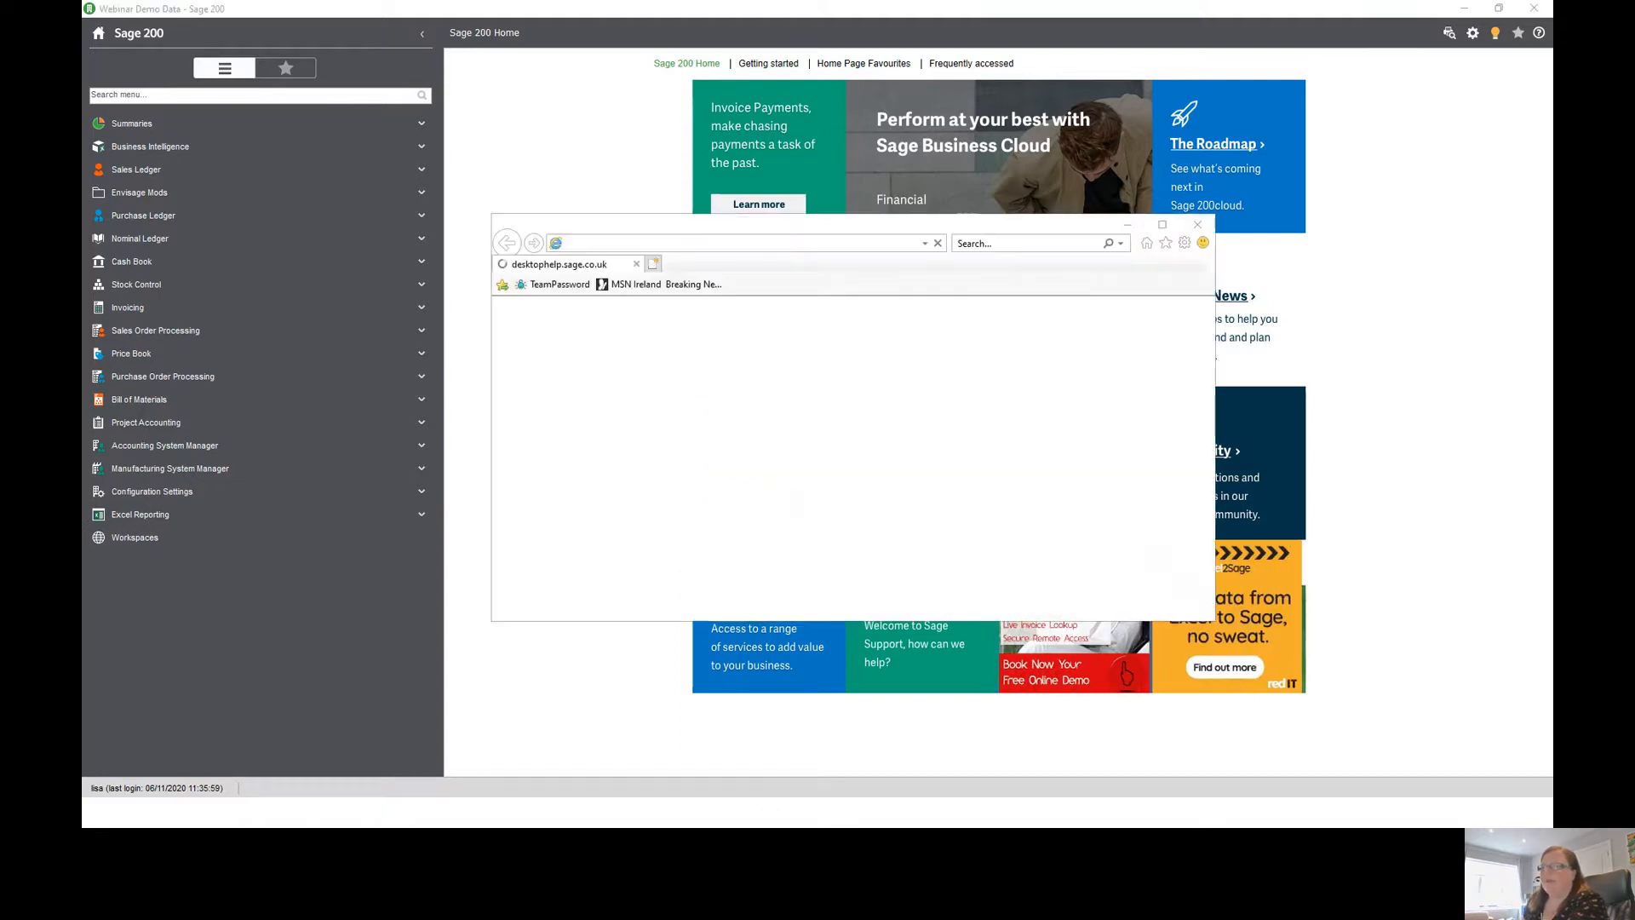
click(1065, 301)
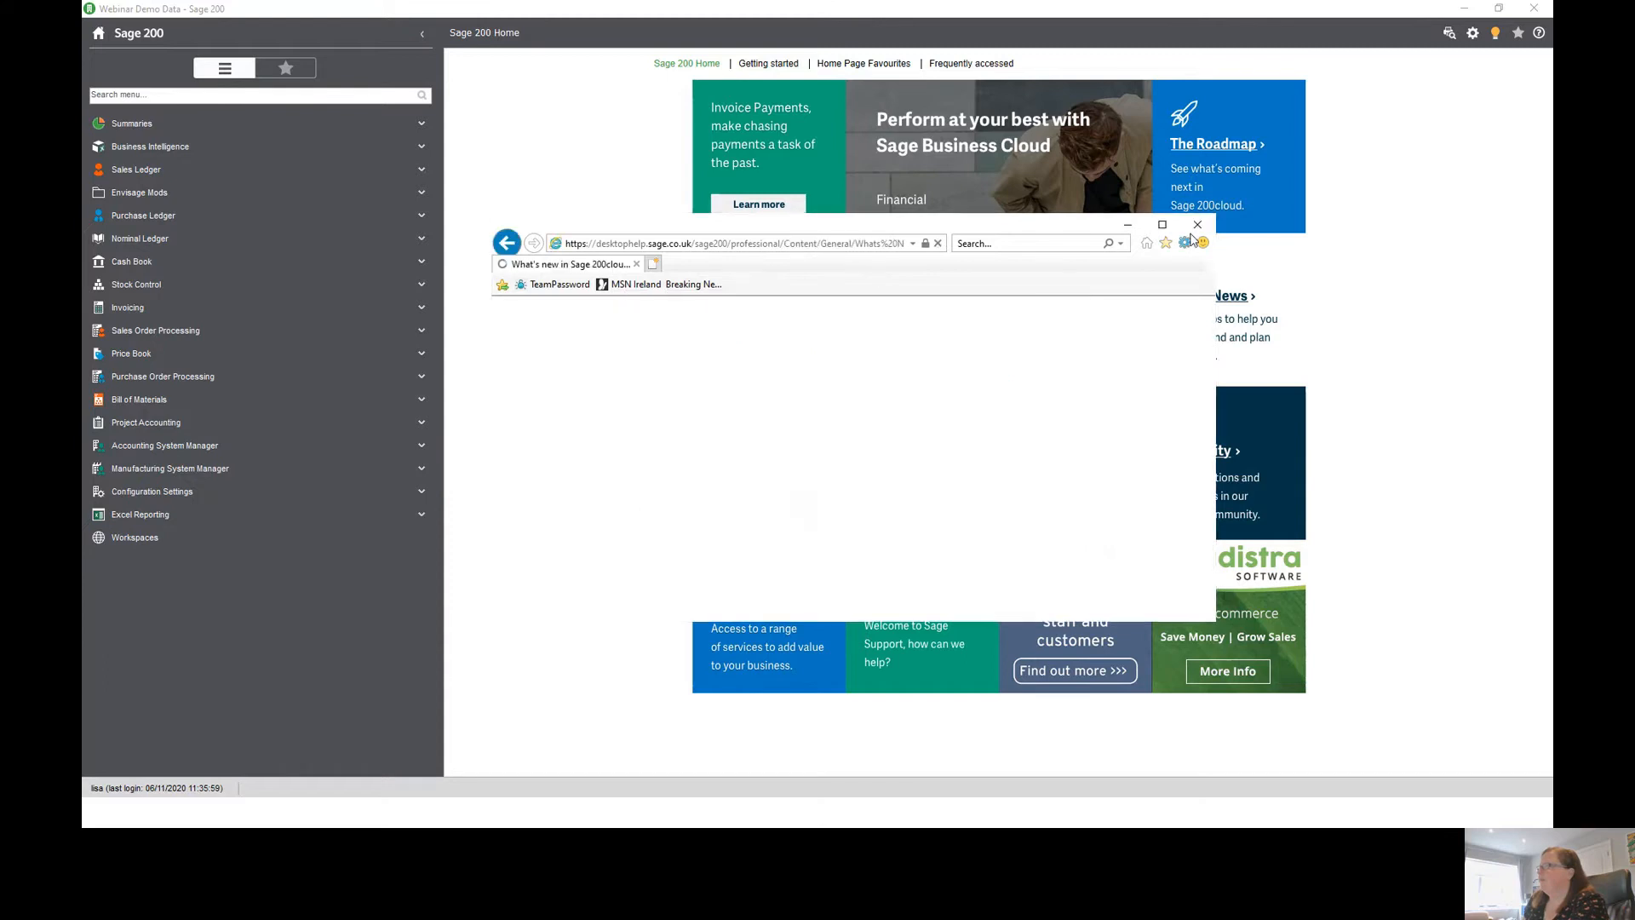
click(1218, 325)
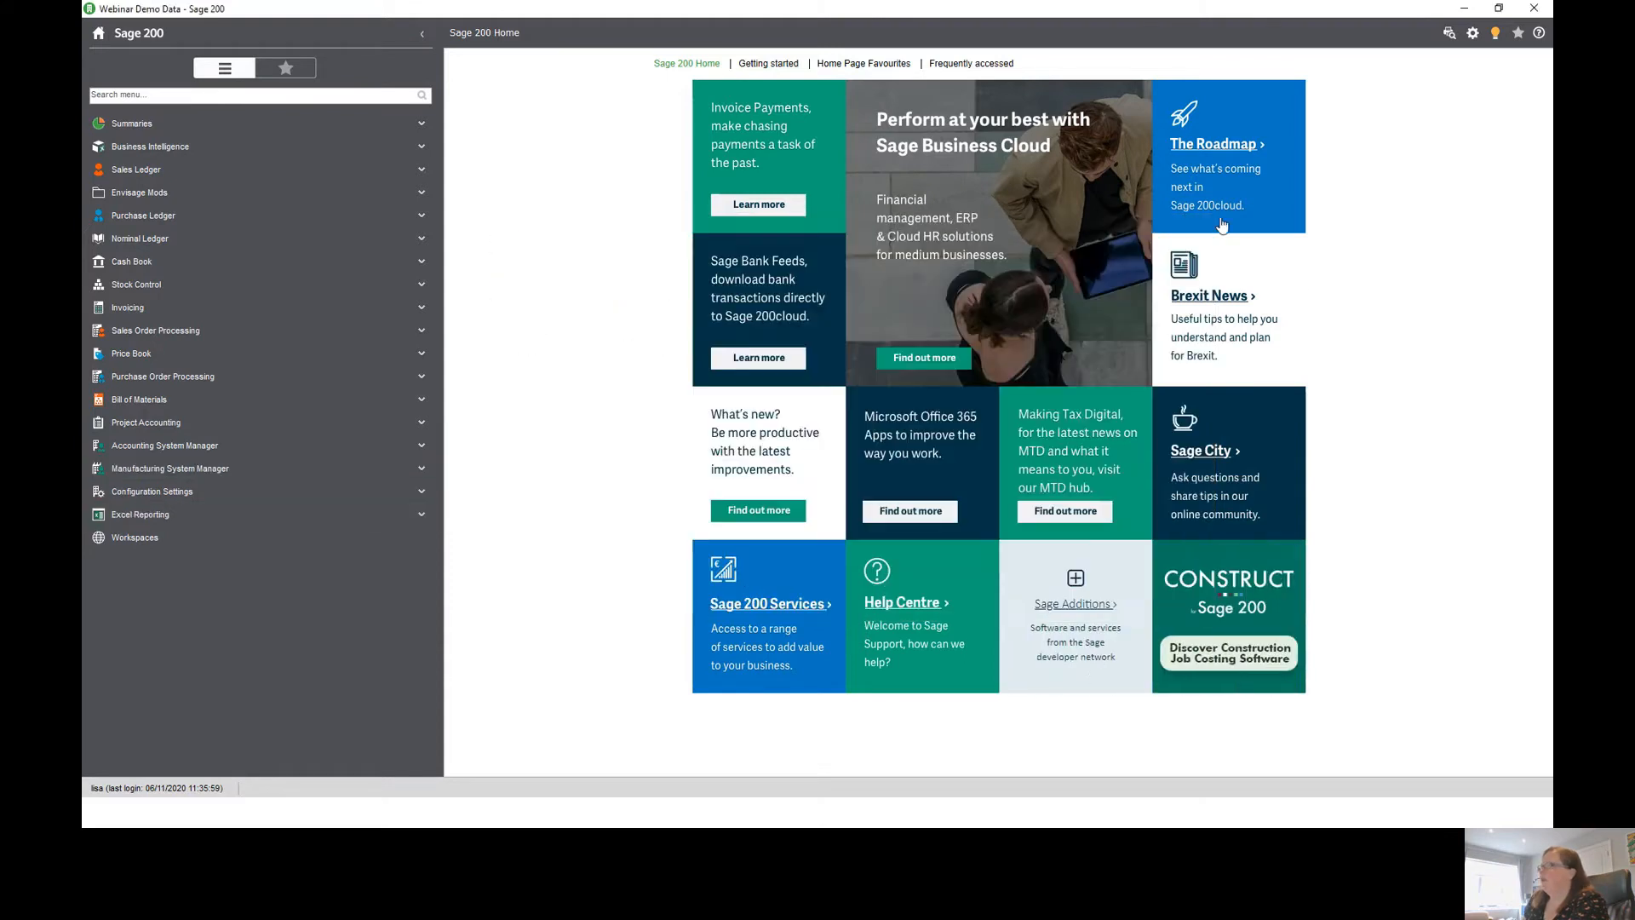
- Open Maintain Accounting Periods under Accounting System Manager's Accounting Periods
click(212, 450)
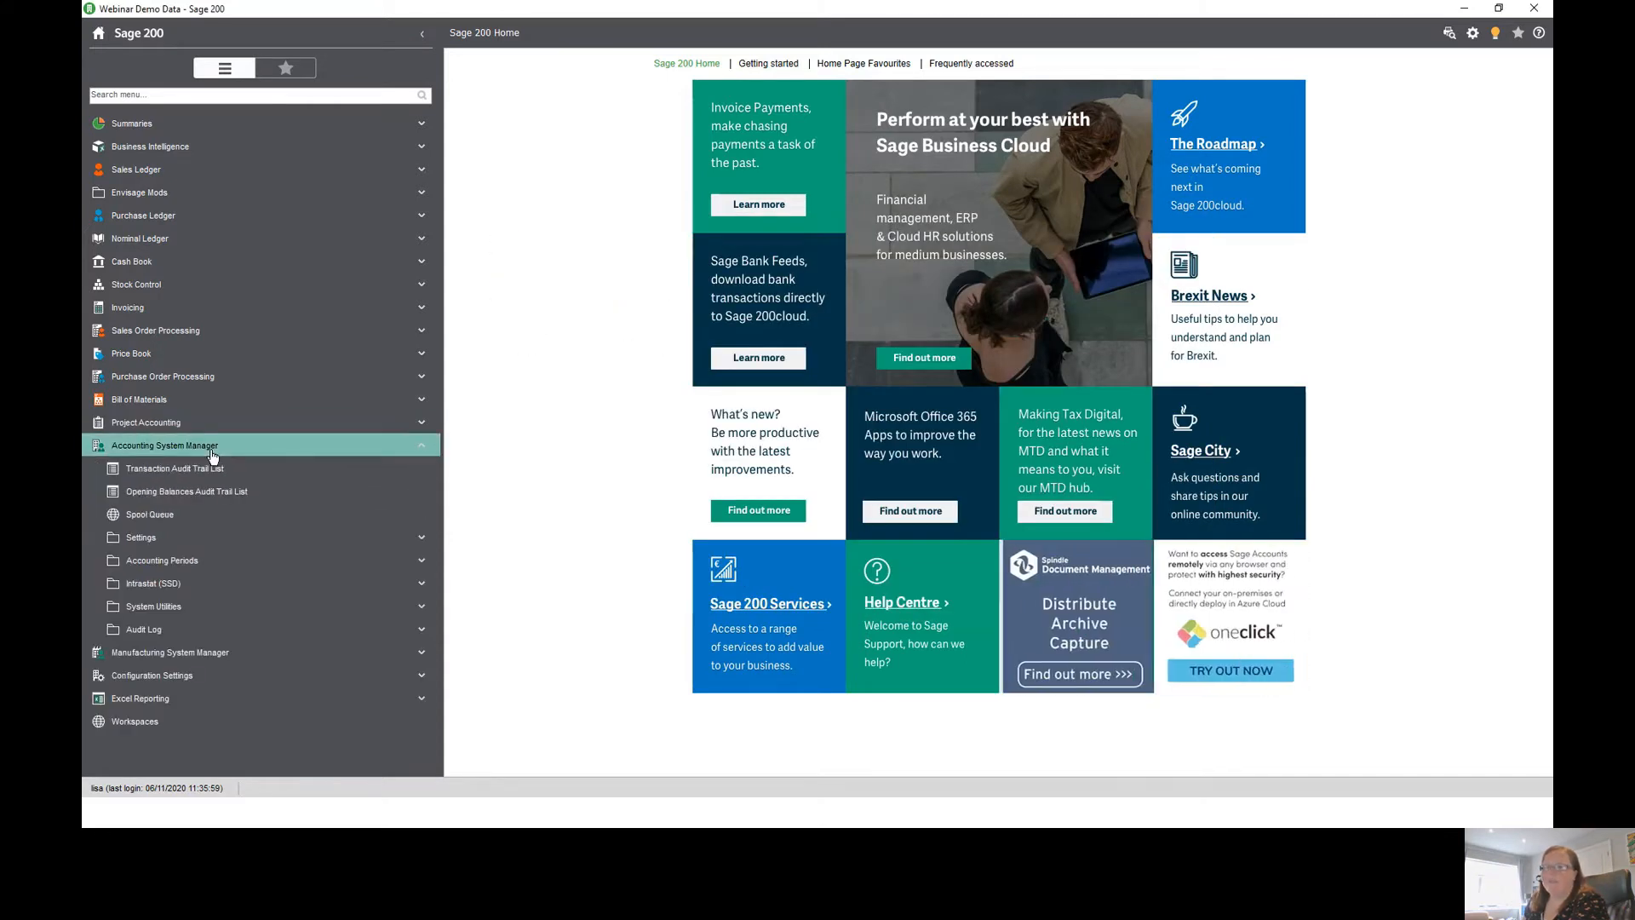
click(188, 566)
click(187, 585)
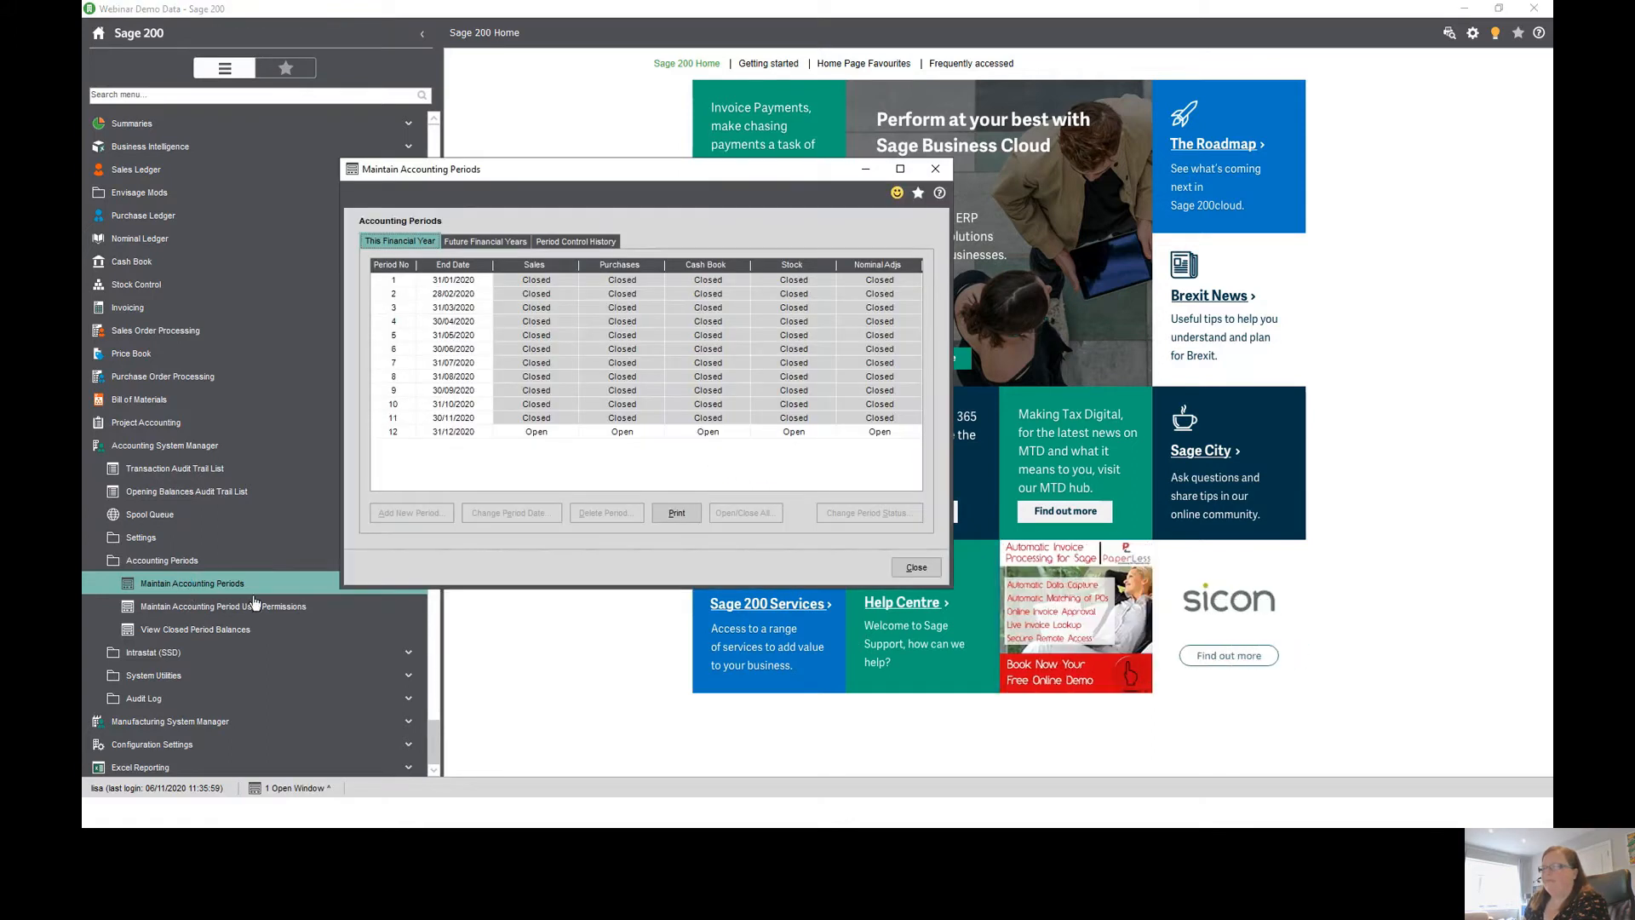
- Close period 12 (31/12/2020) for all modules at once using Close All
click(522, 434)
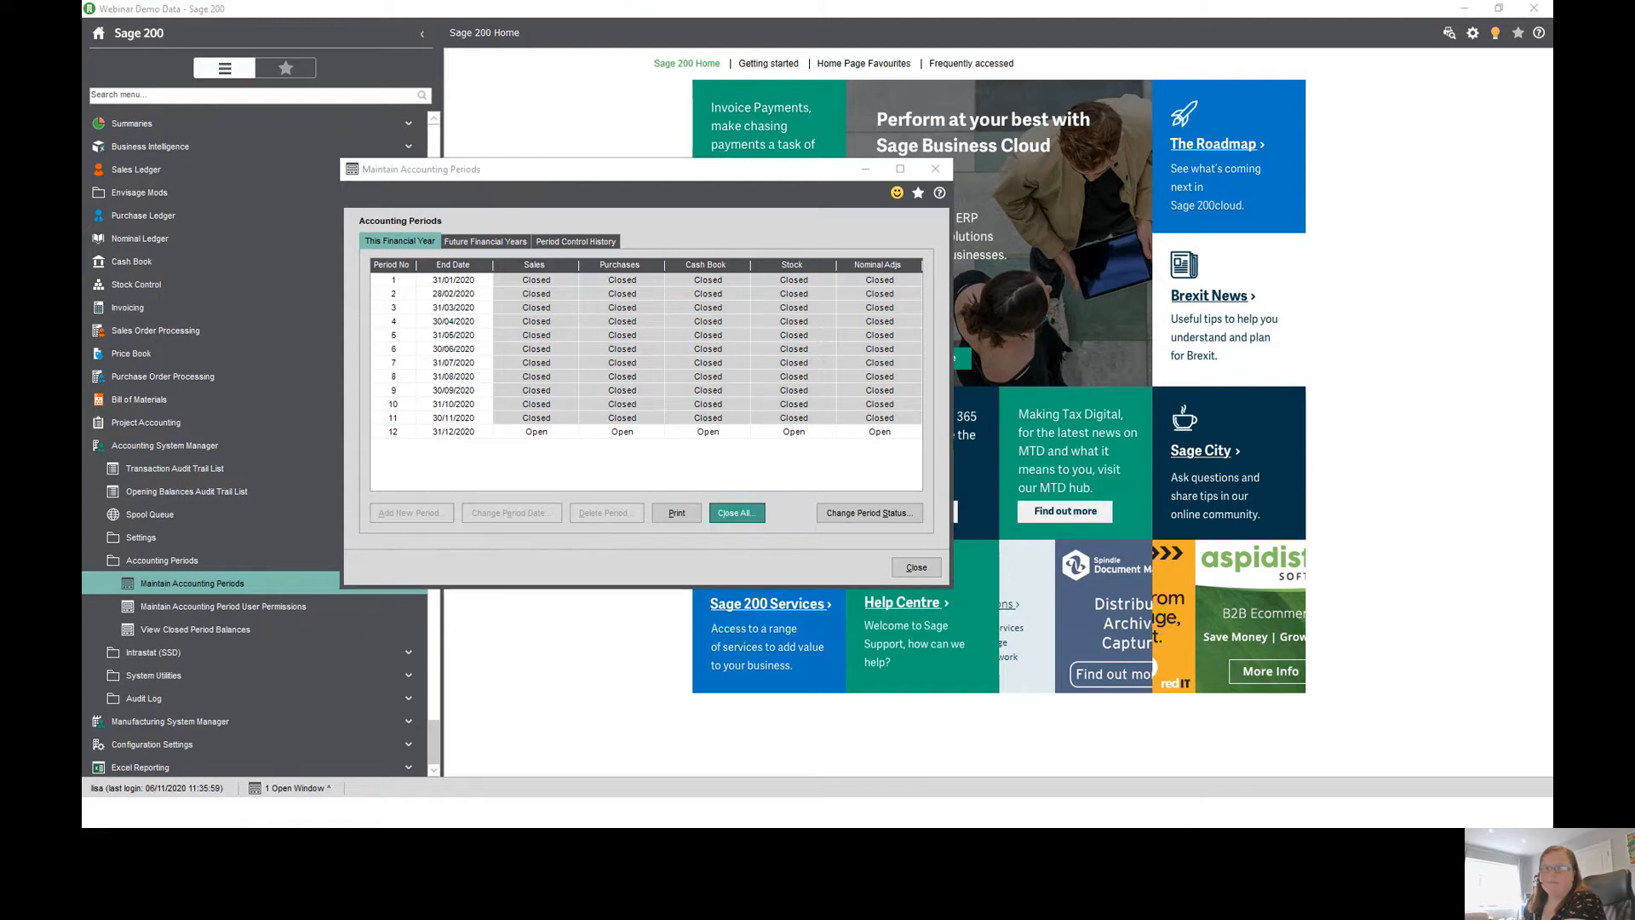
click(697, 507)
click(868, 463)
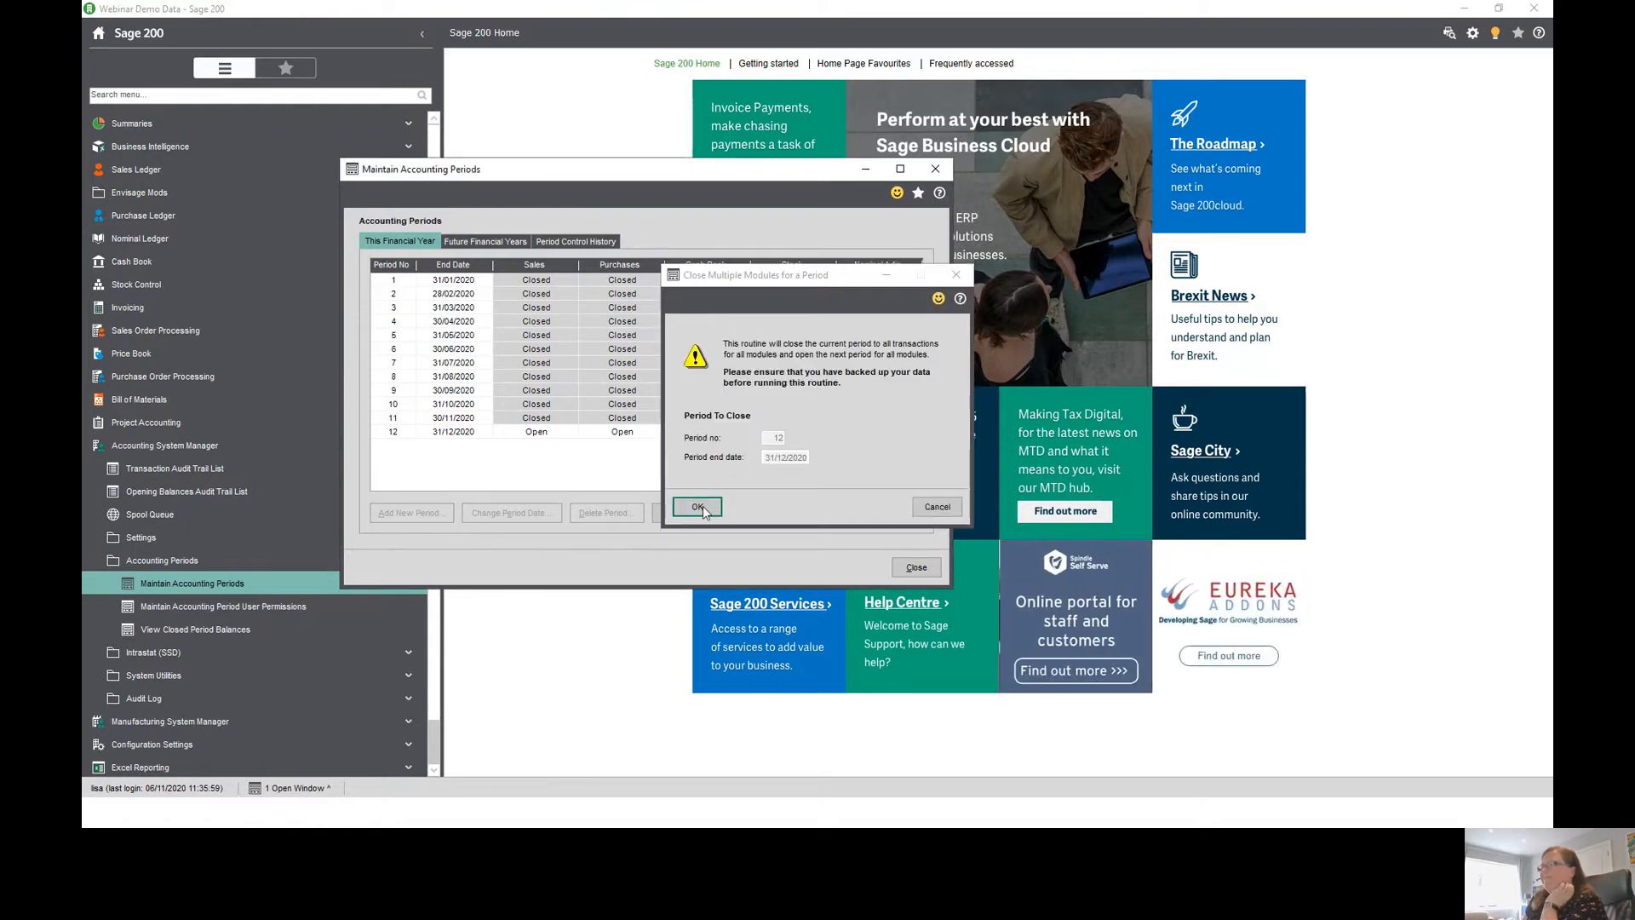
click(703, 506)
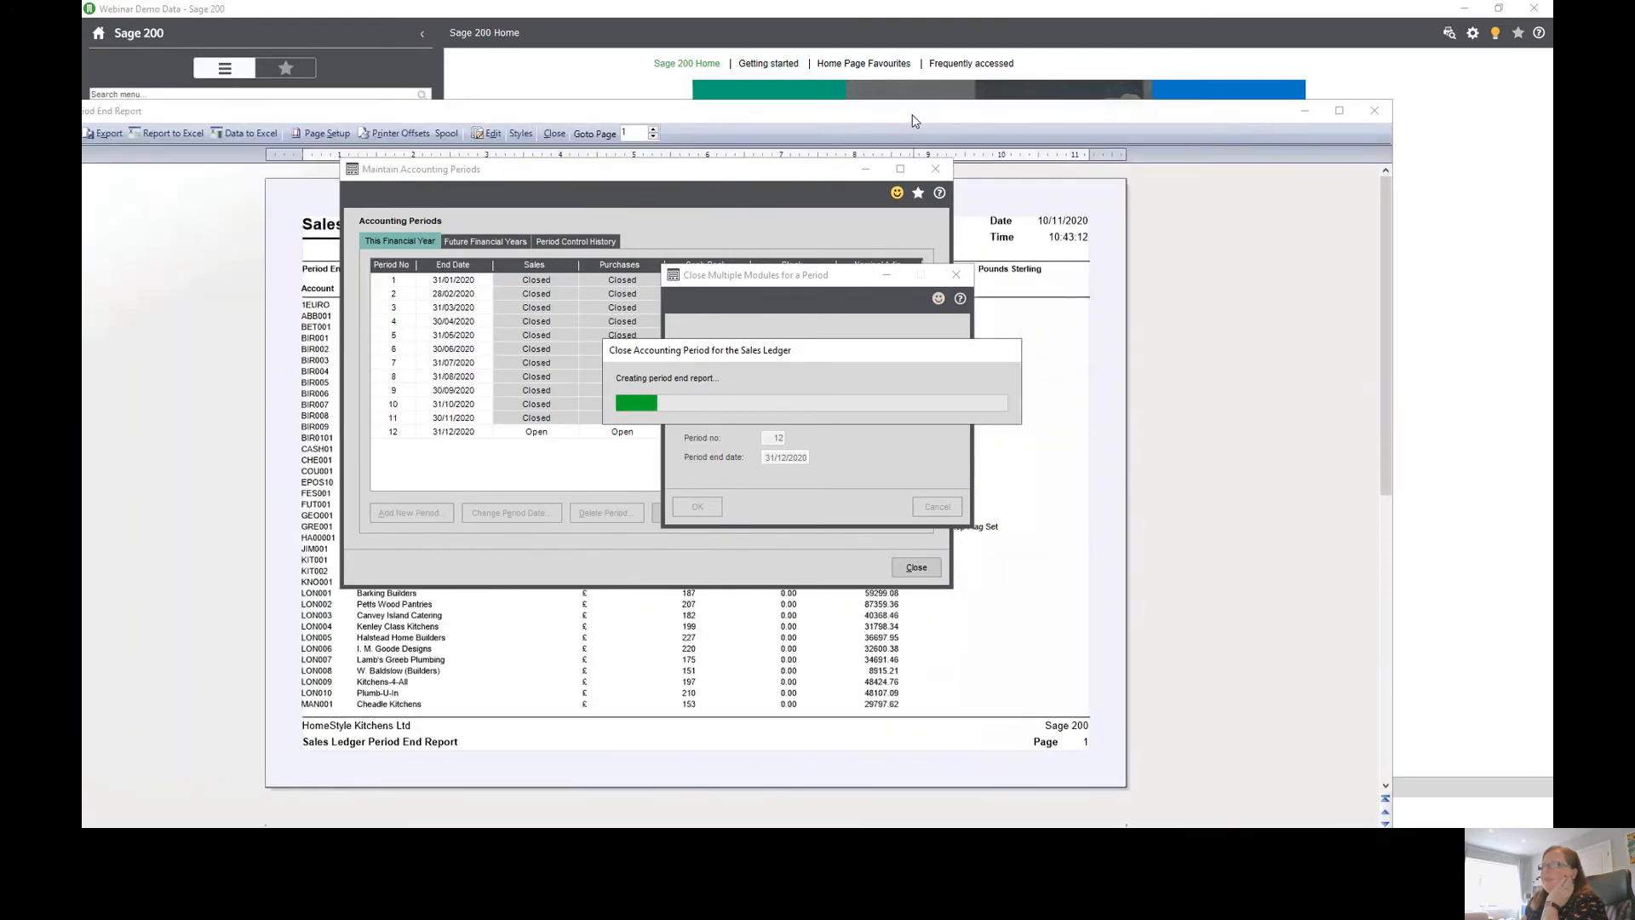
- Close the generated period end reports and the Maintain Accounting Periods window
drag(913, 120, 1022, 48)
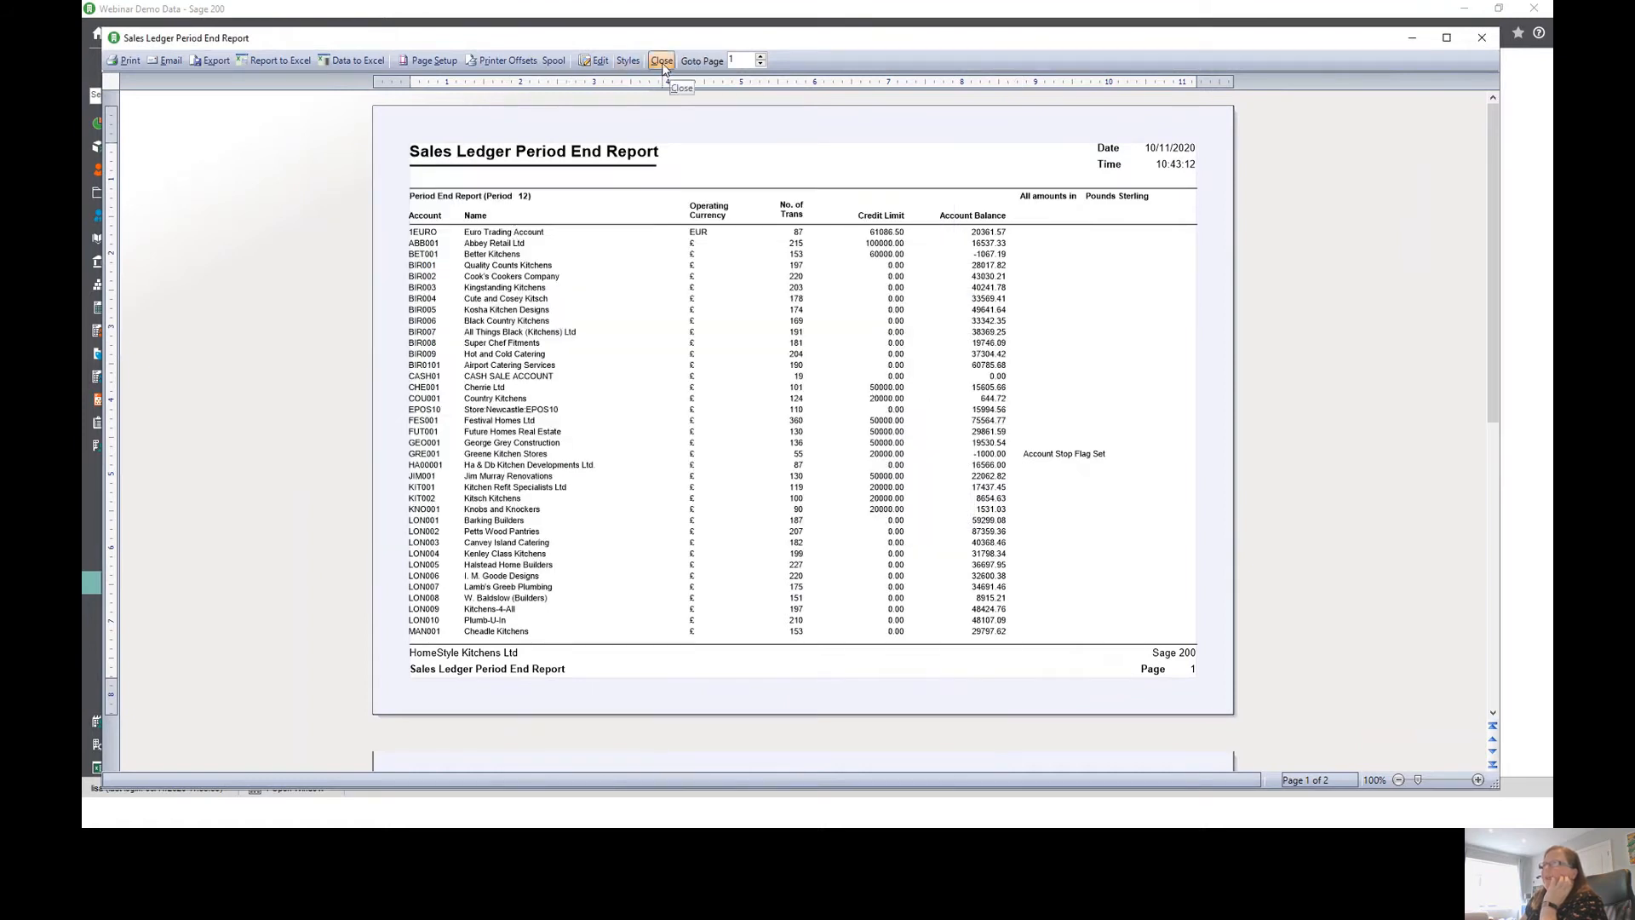
click(661, 61)
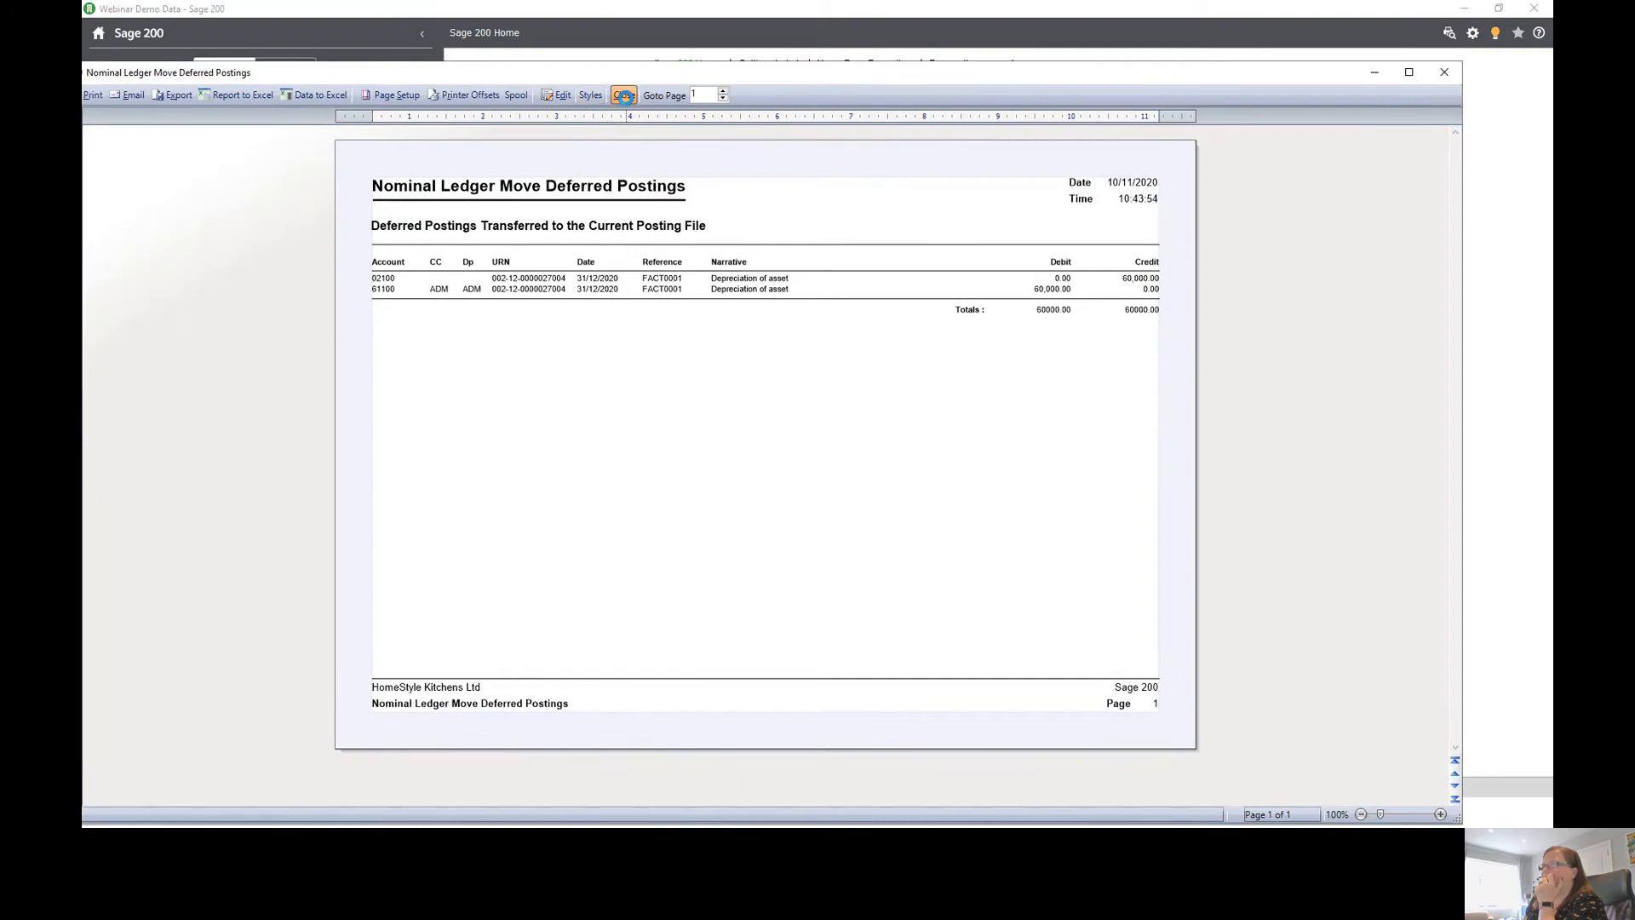
click(626, 99)
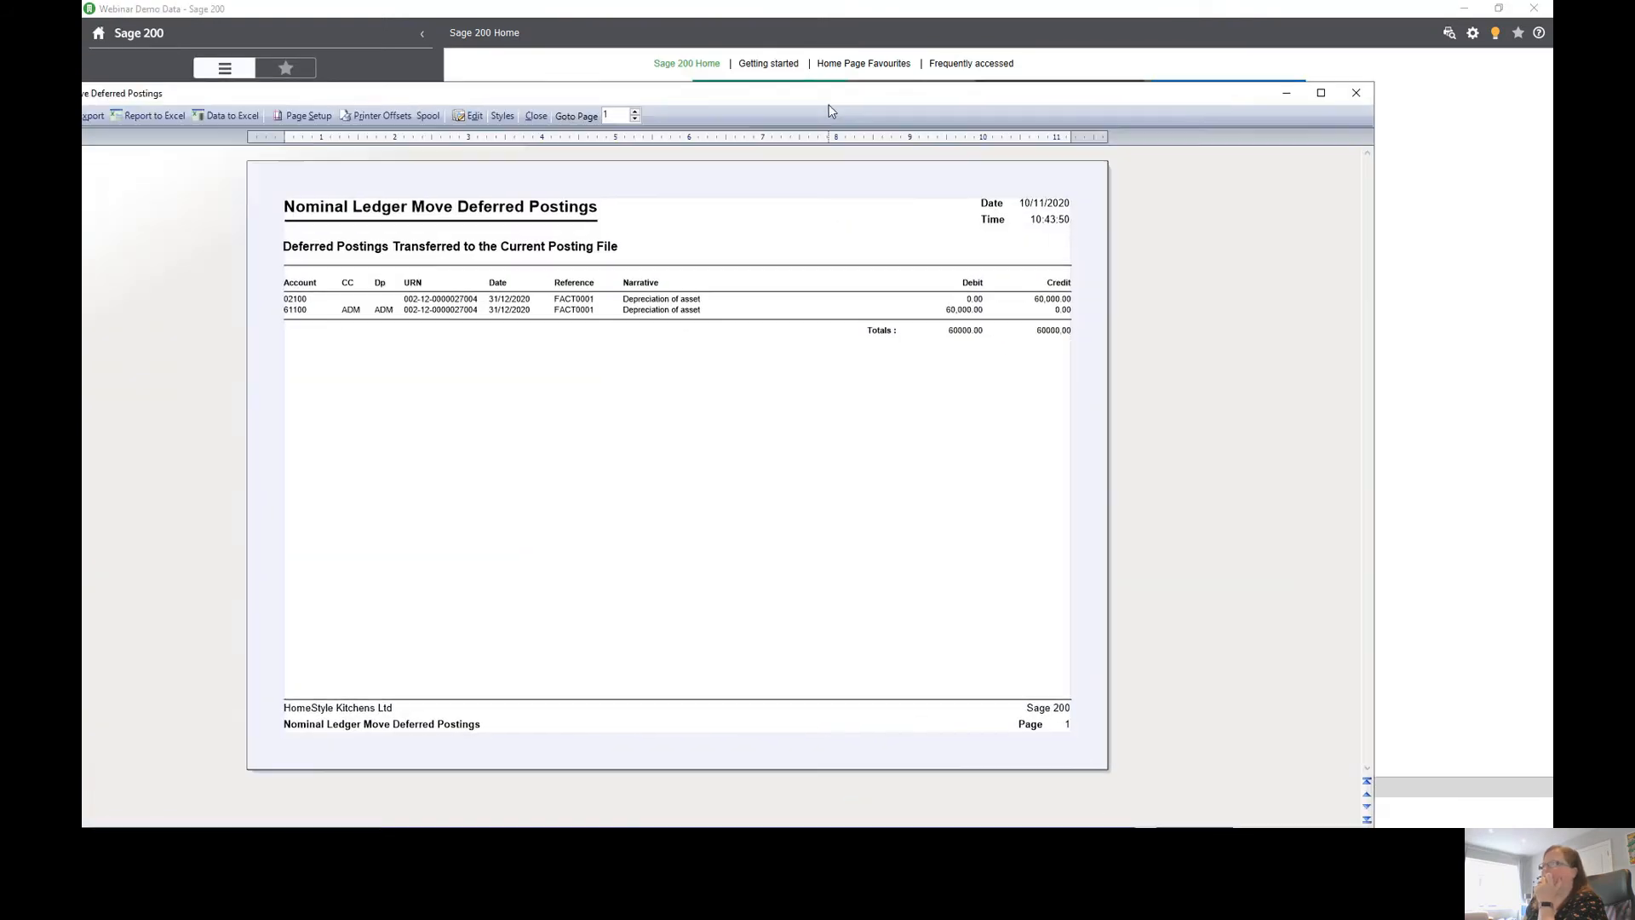
click(536, 116)
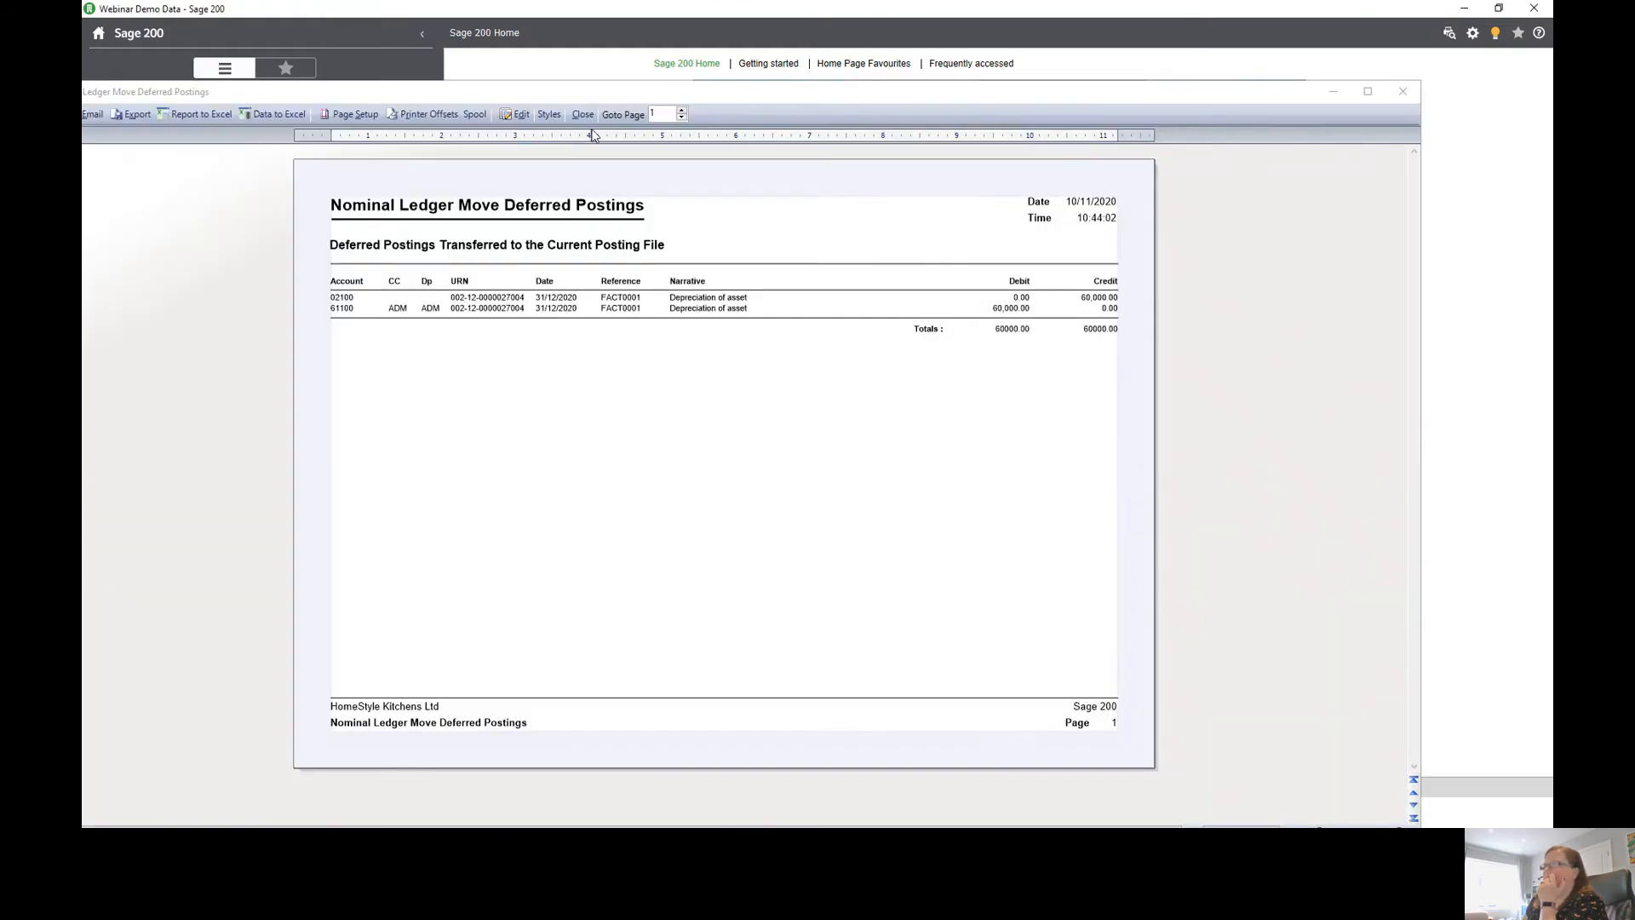
click(580, 114)
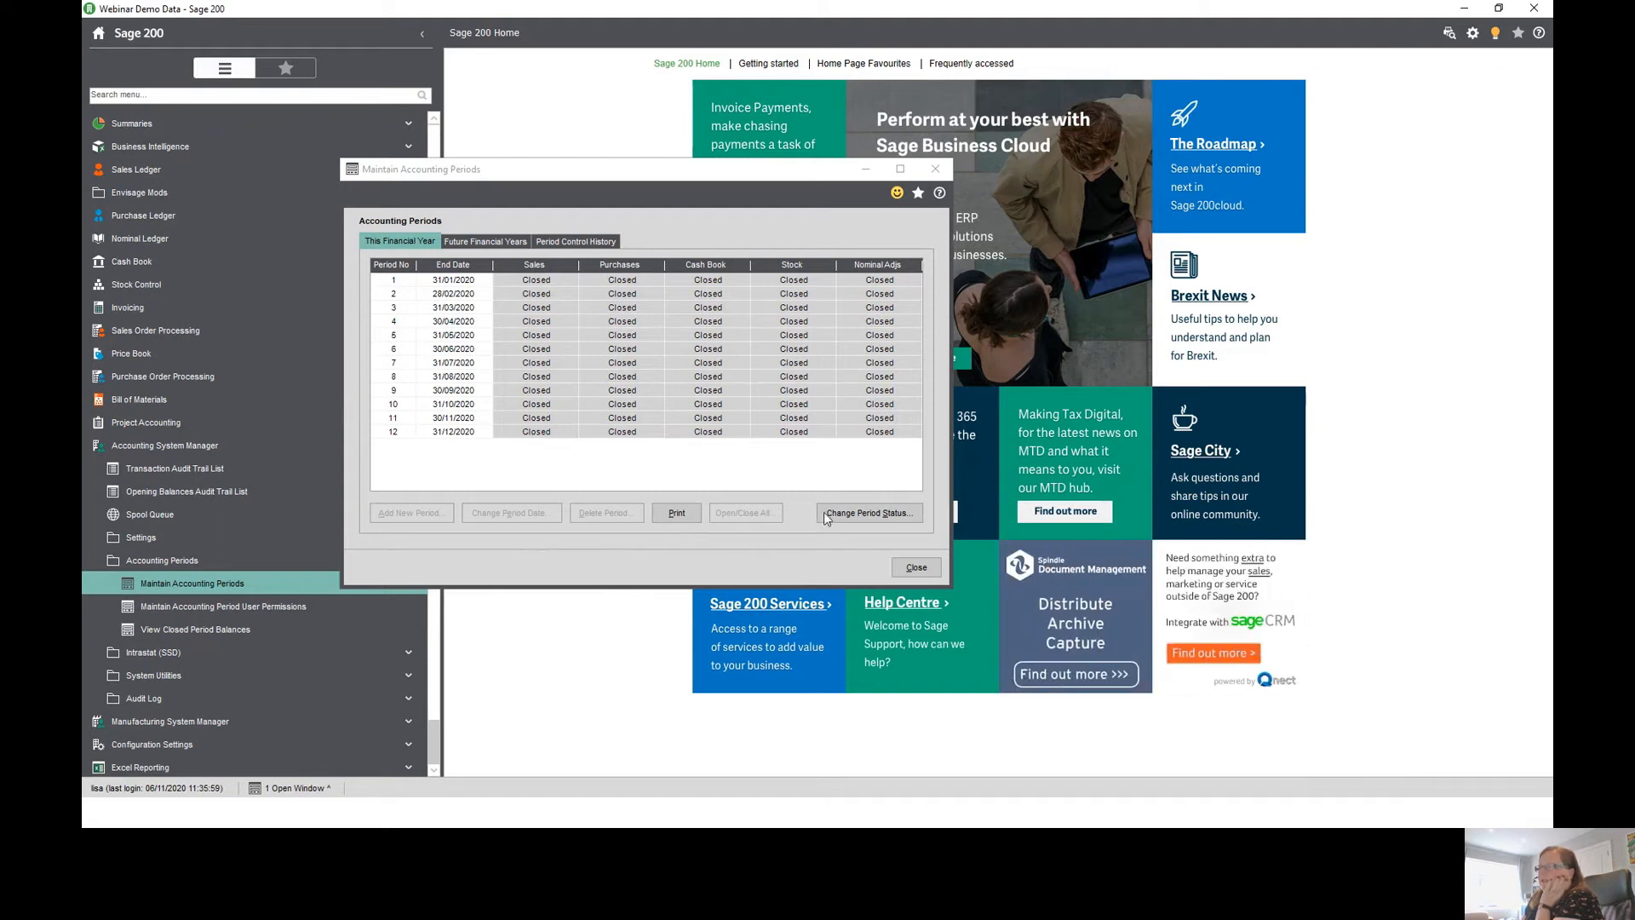
click(917, 568)
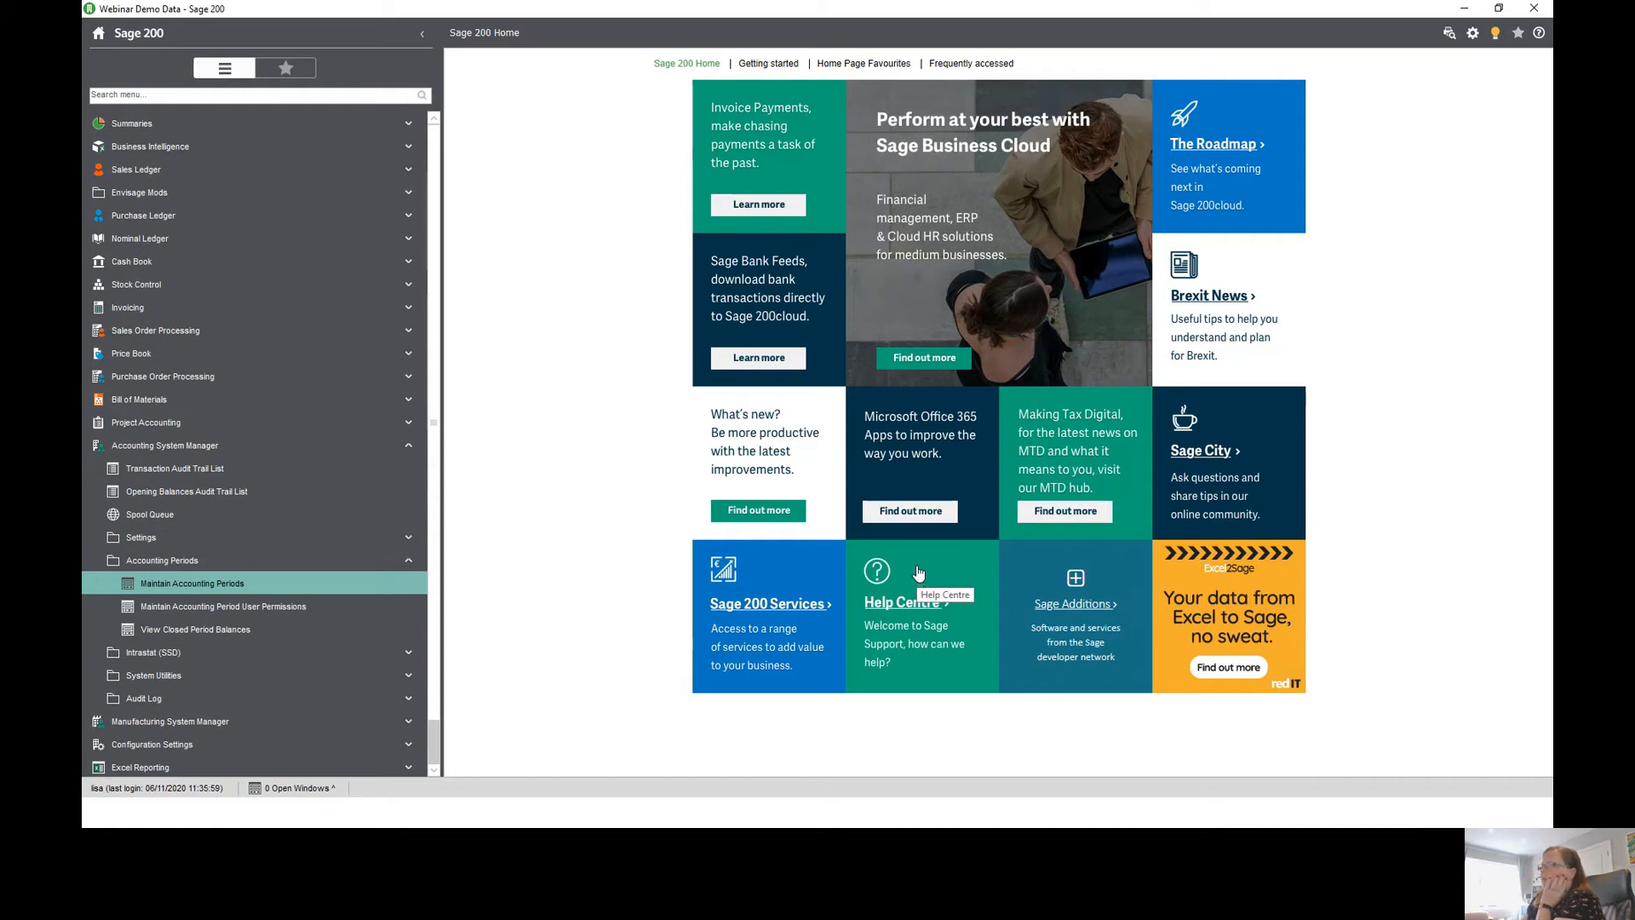
- Open User Login Status and review the disconnected logins and the users list
click(1474, 38)
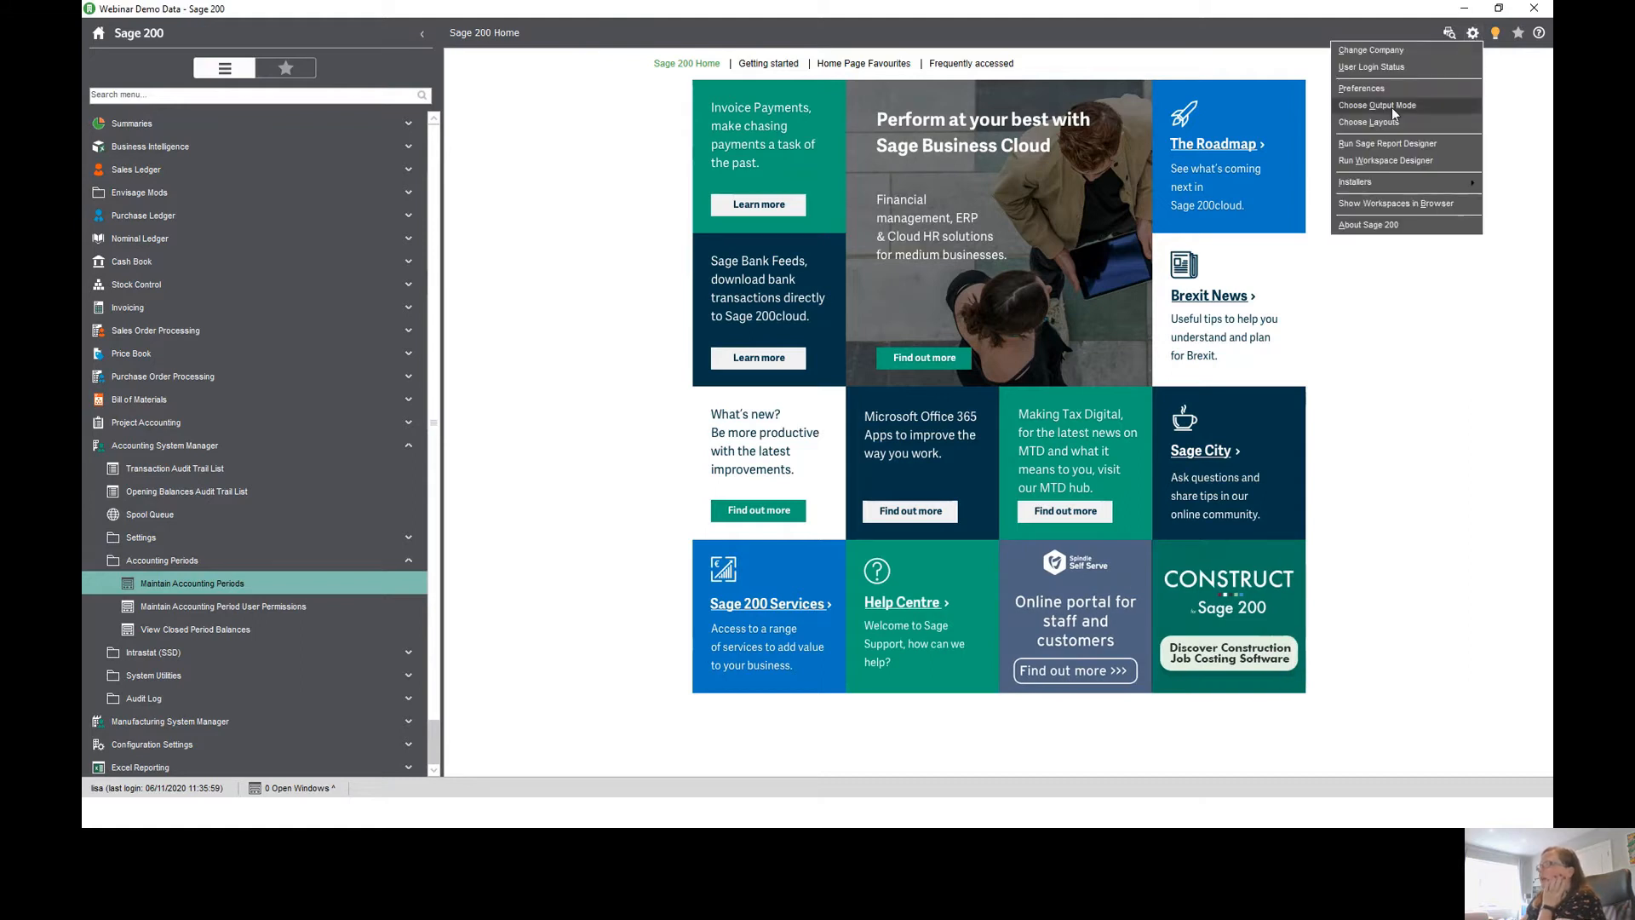
click(1392, 68)
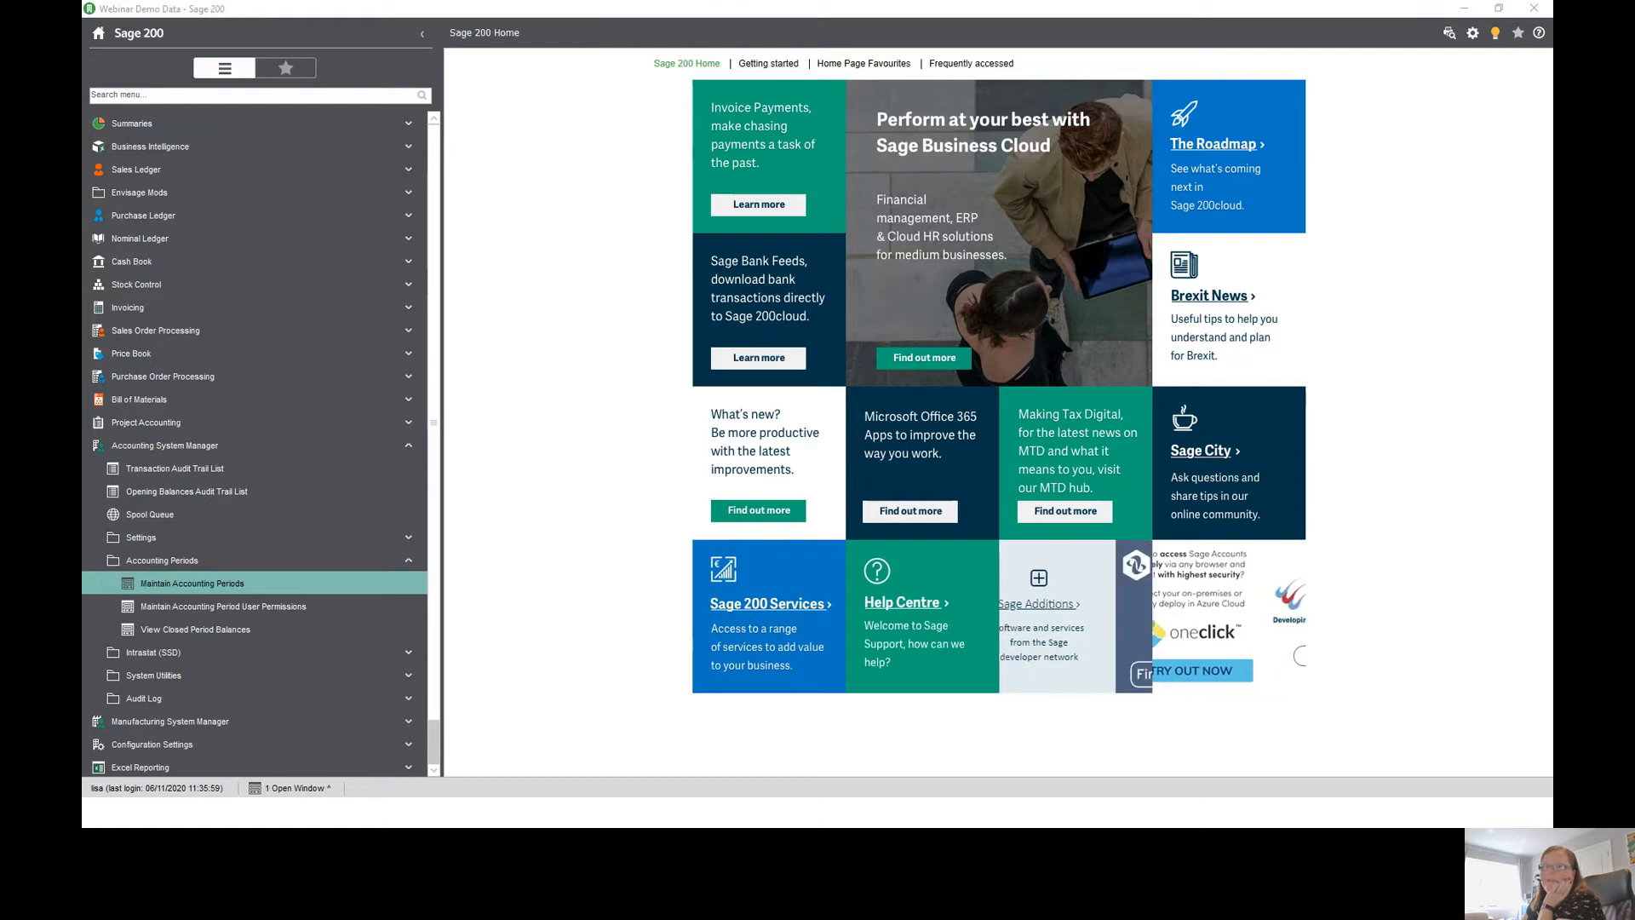
drag(532, 200, 765, 224)
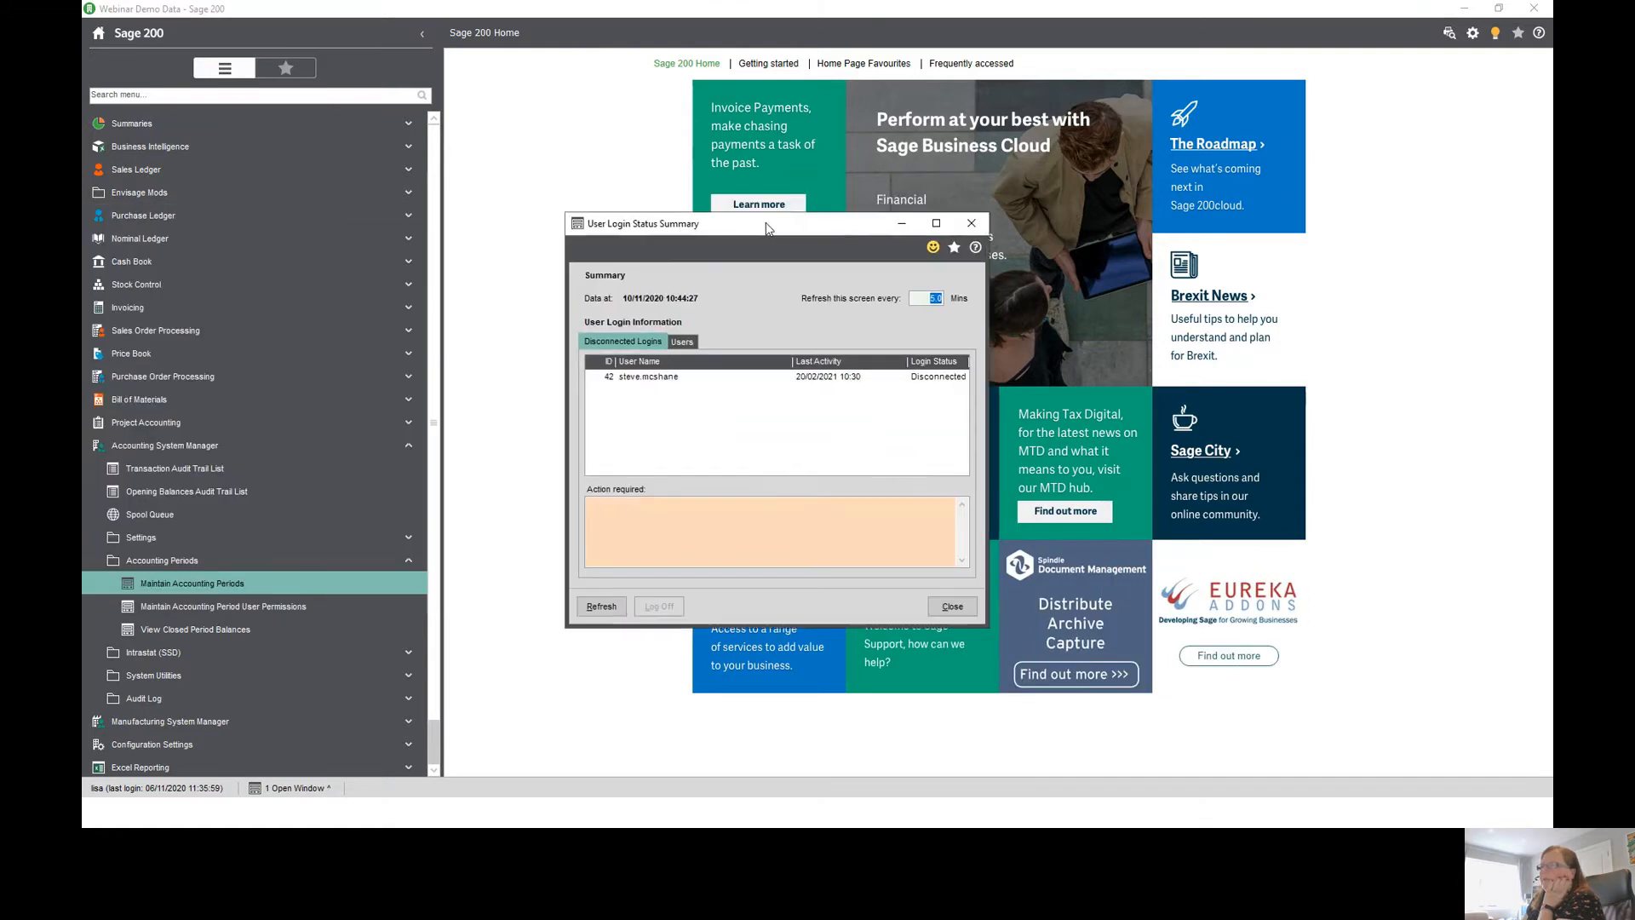
click(648, 377)
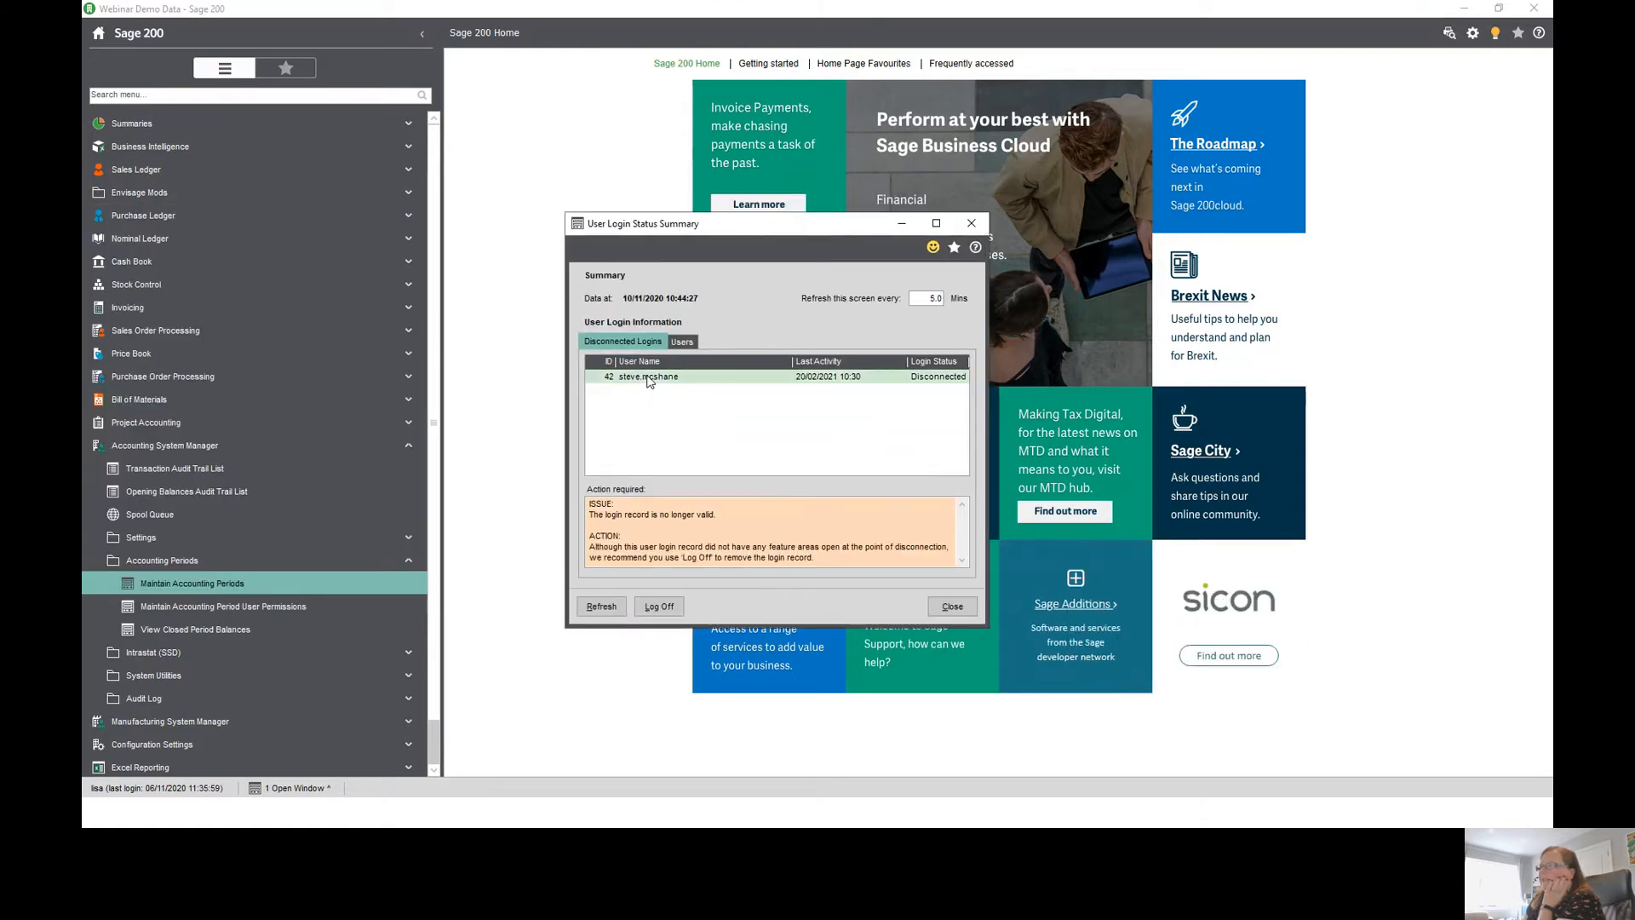
click(682, 343)
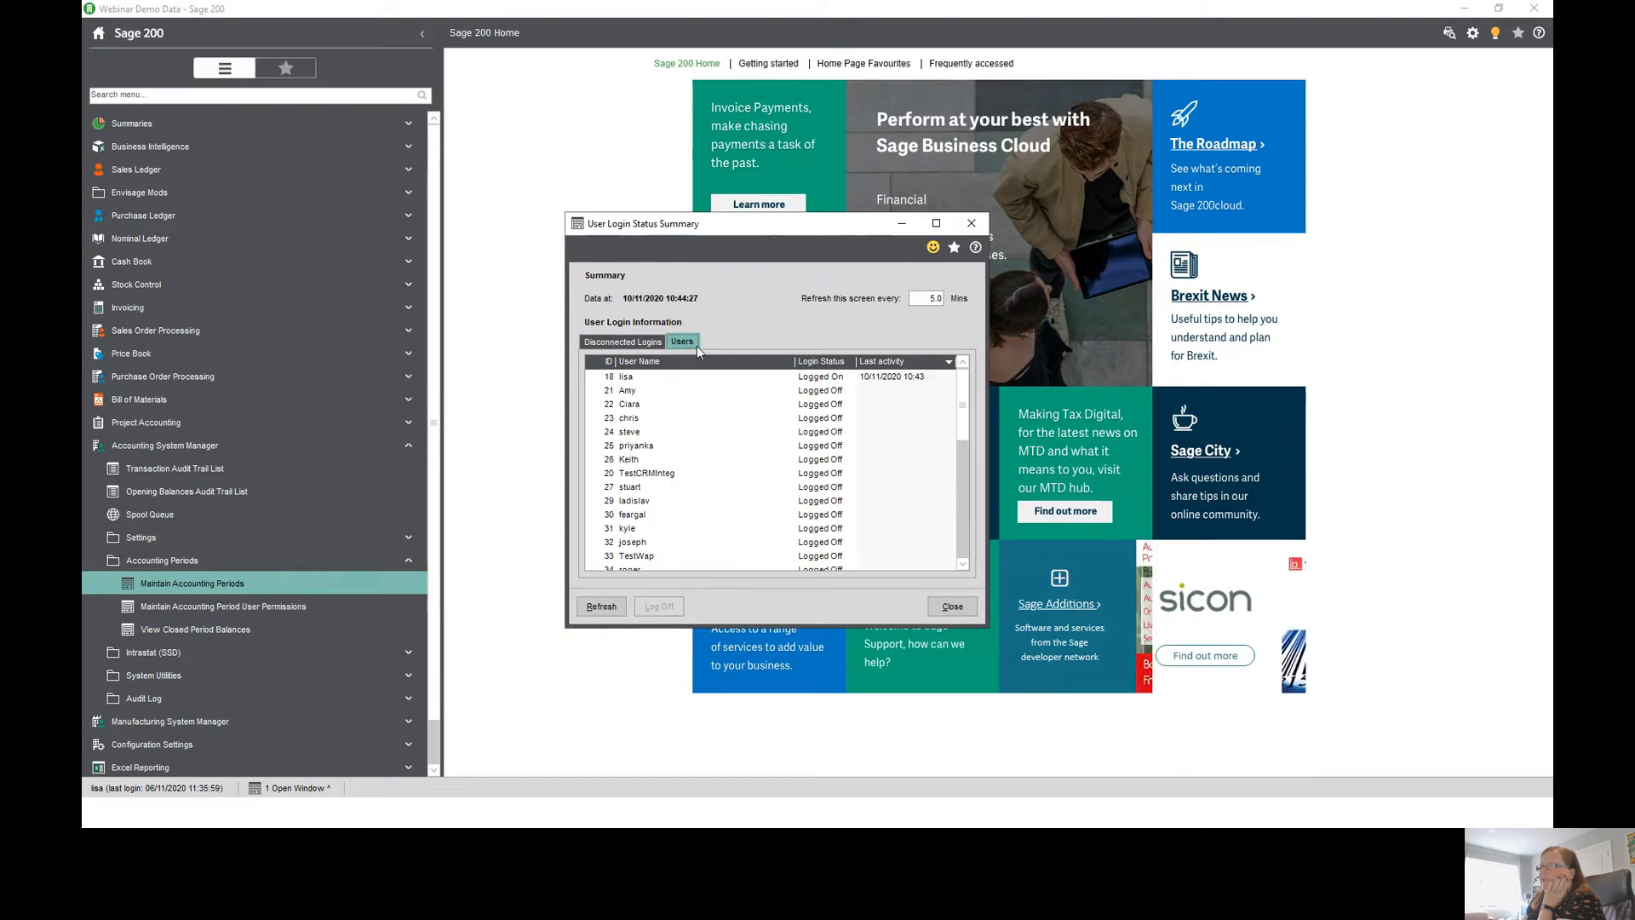
click(897, 377)
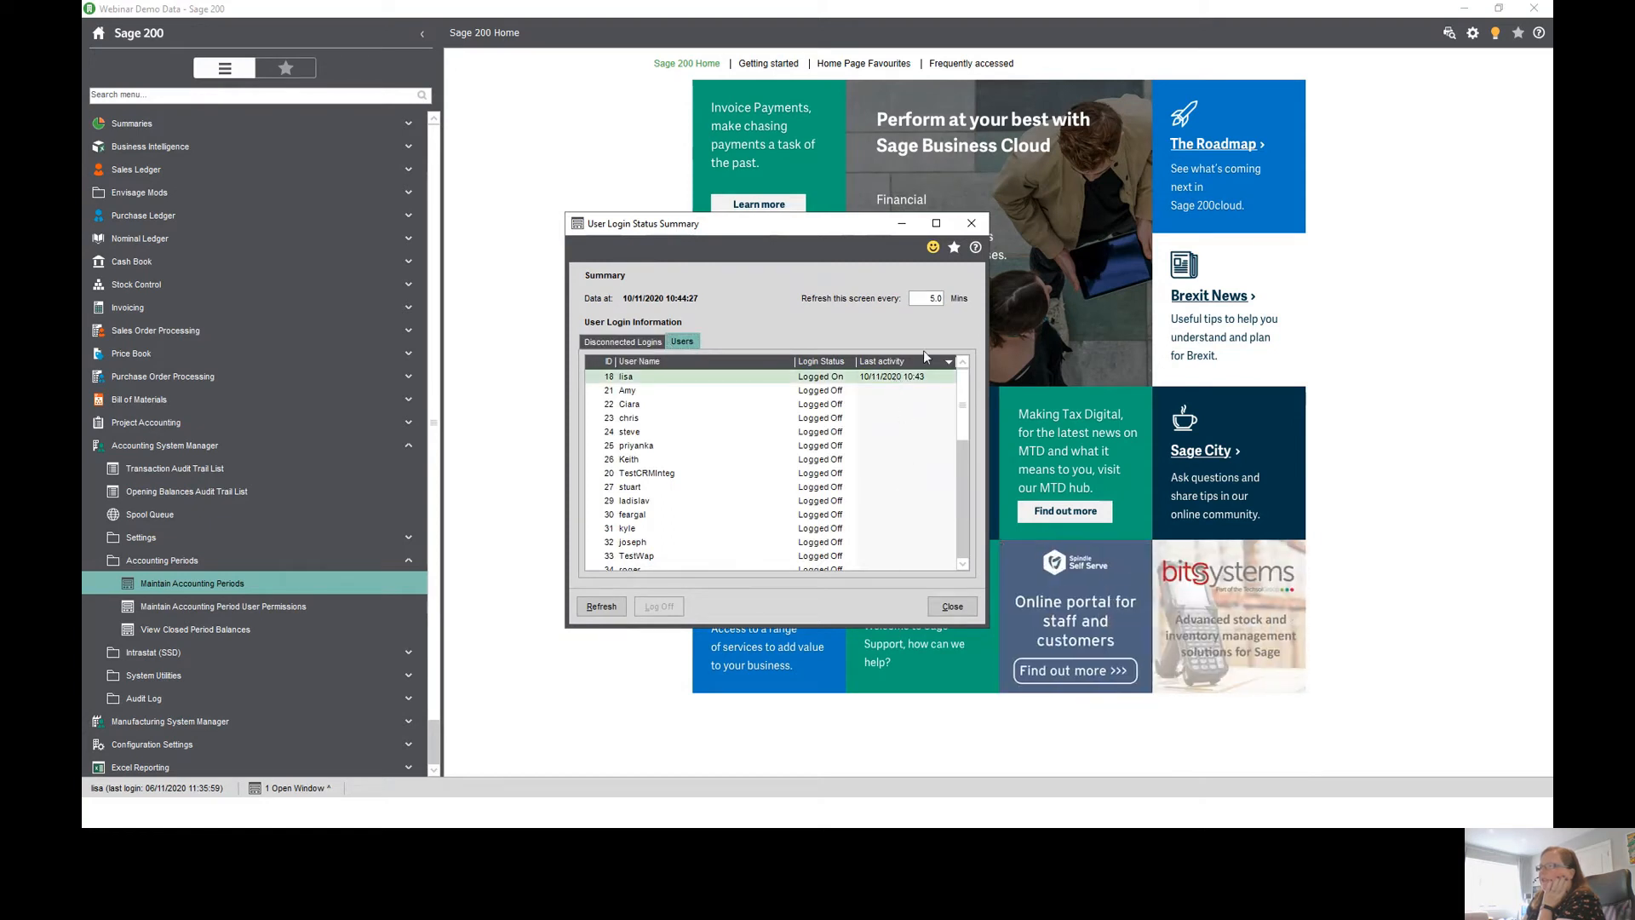
click(923, 361)
click(924, 363)
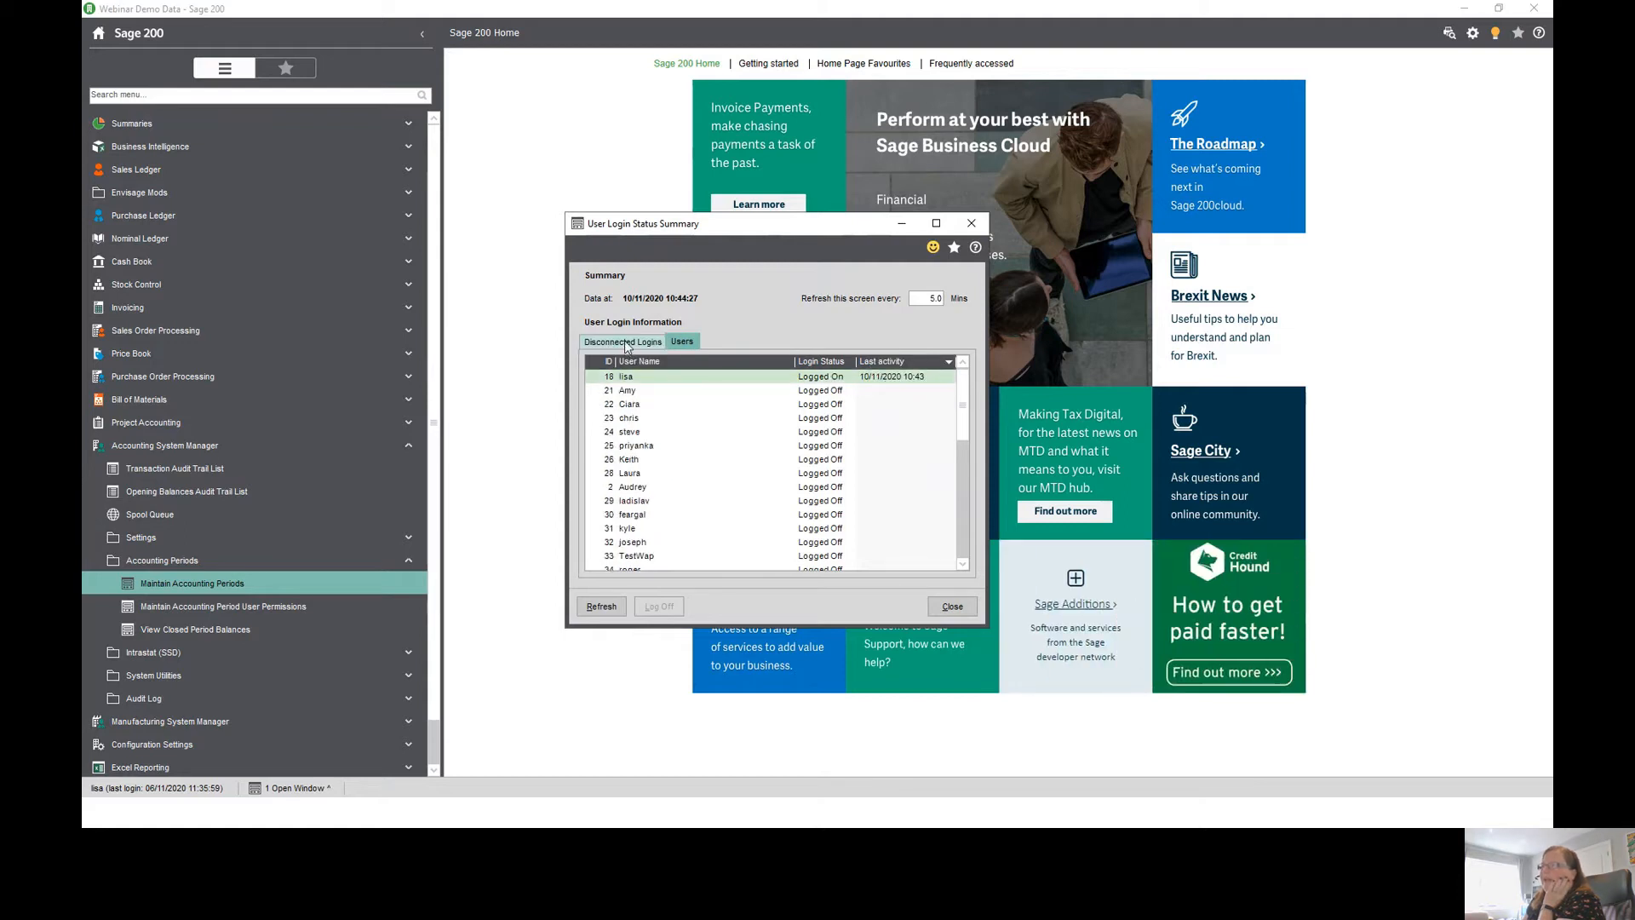
click(625, 340)
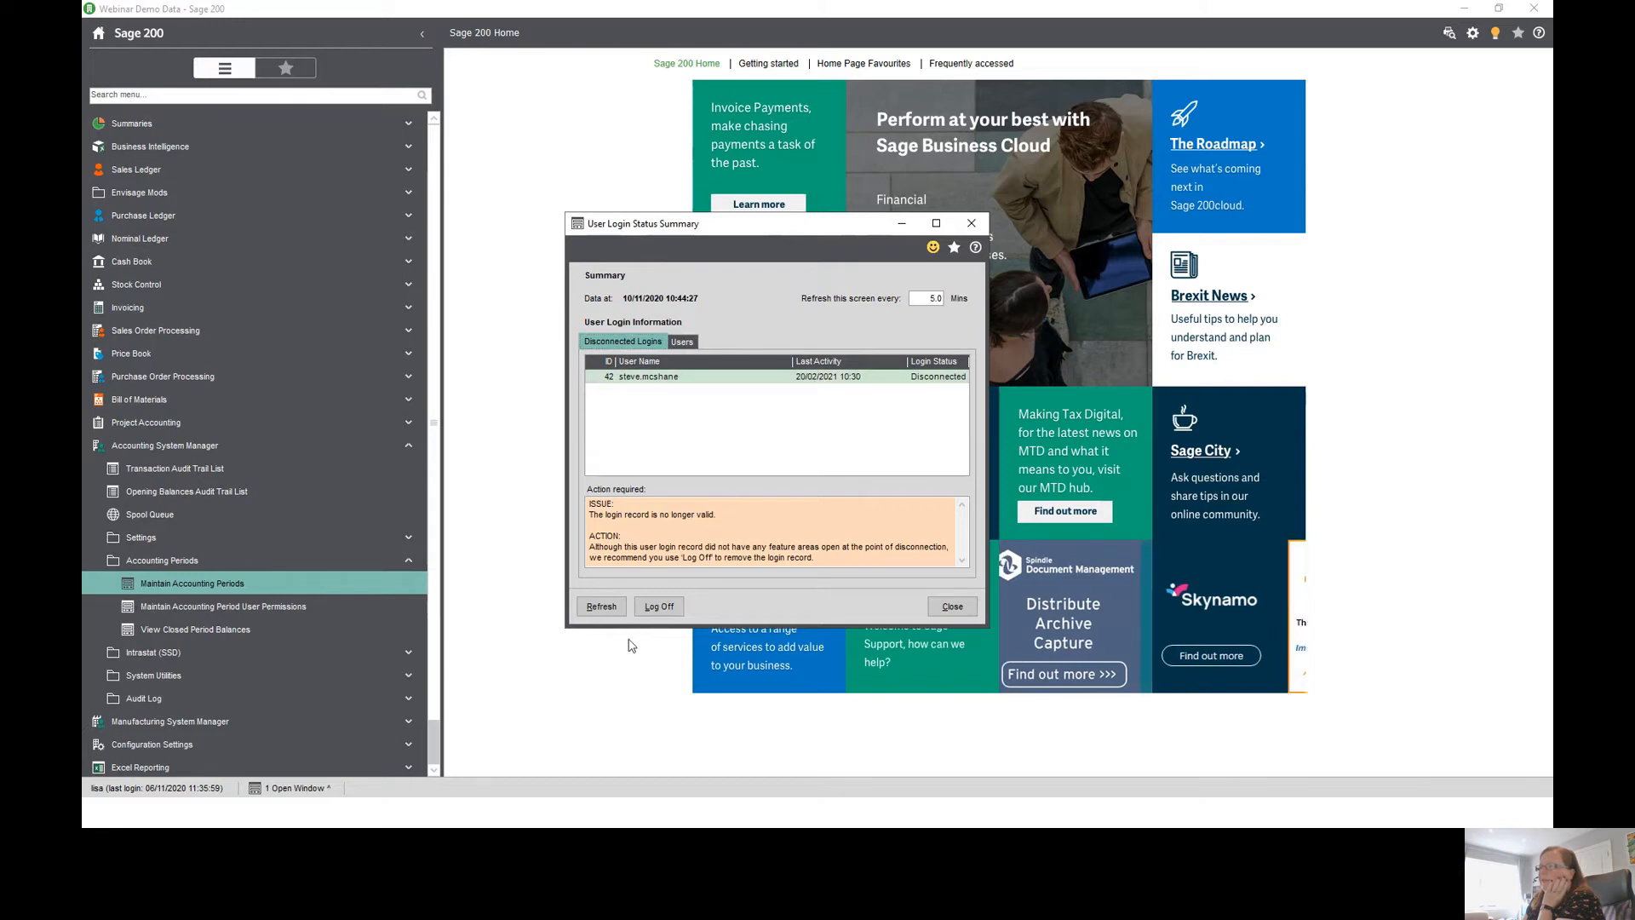
- Log off the disconnected user's login record and close the login status summary
click(658, 606)
click(863, 460)
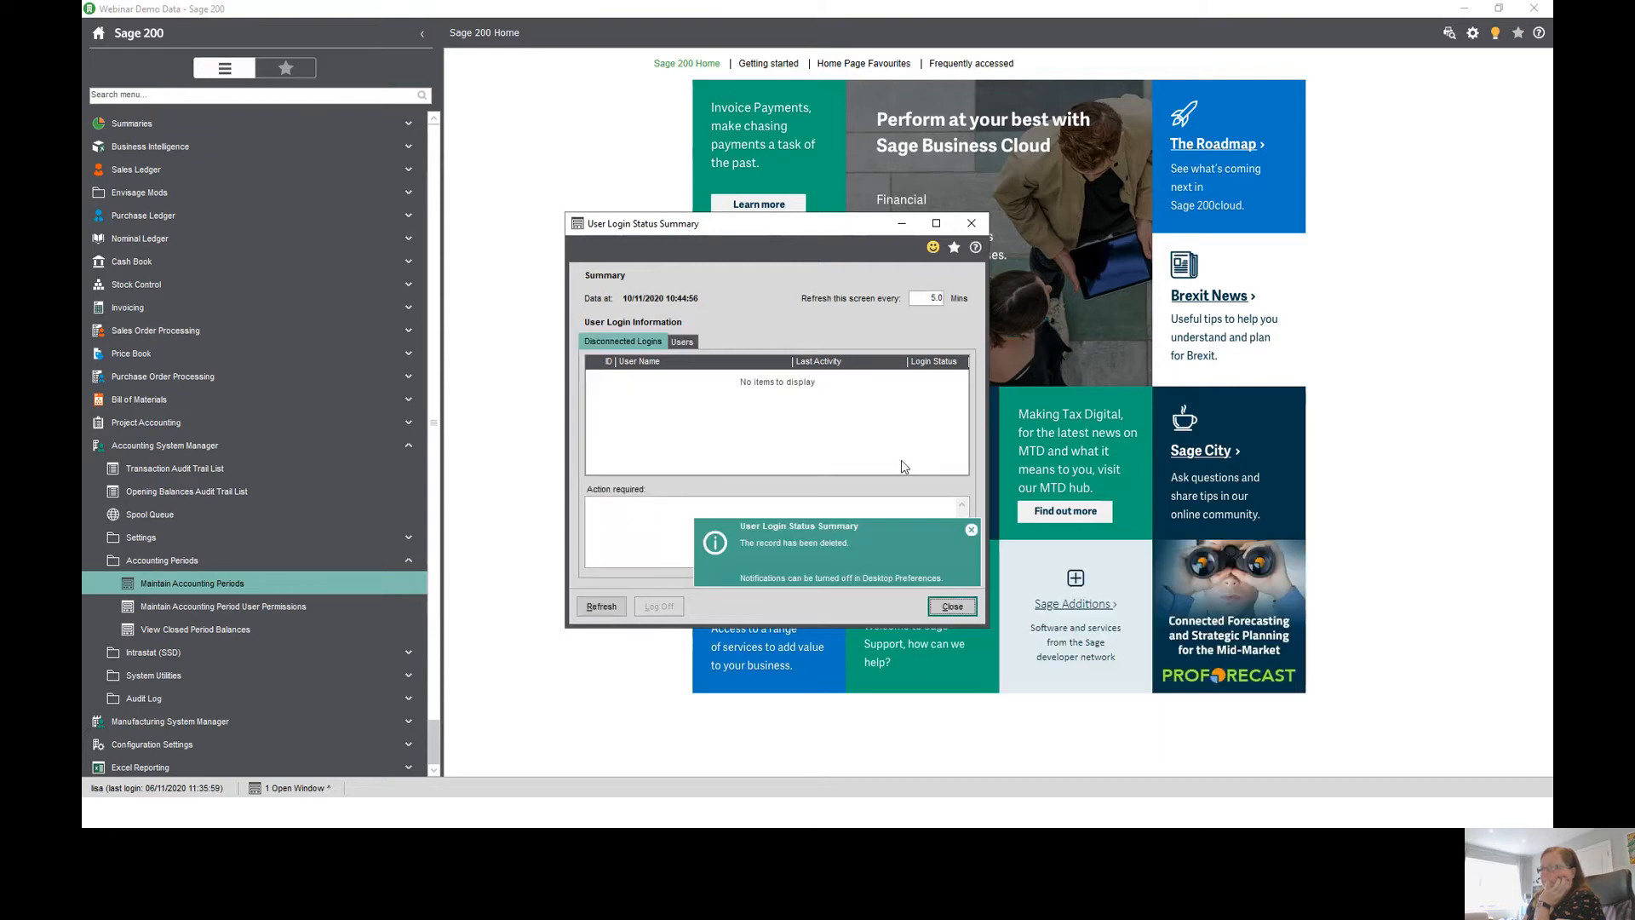
click(959, 608)
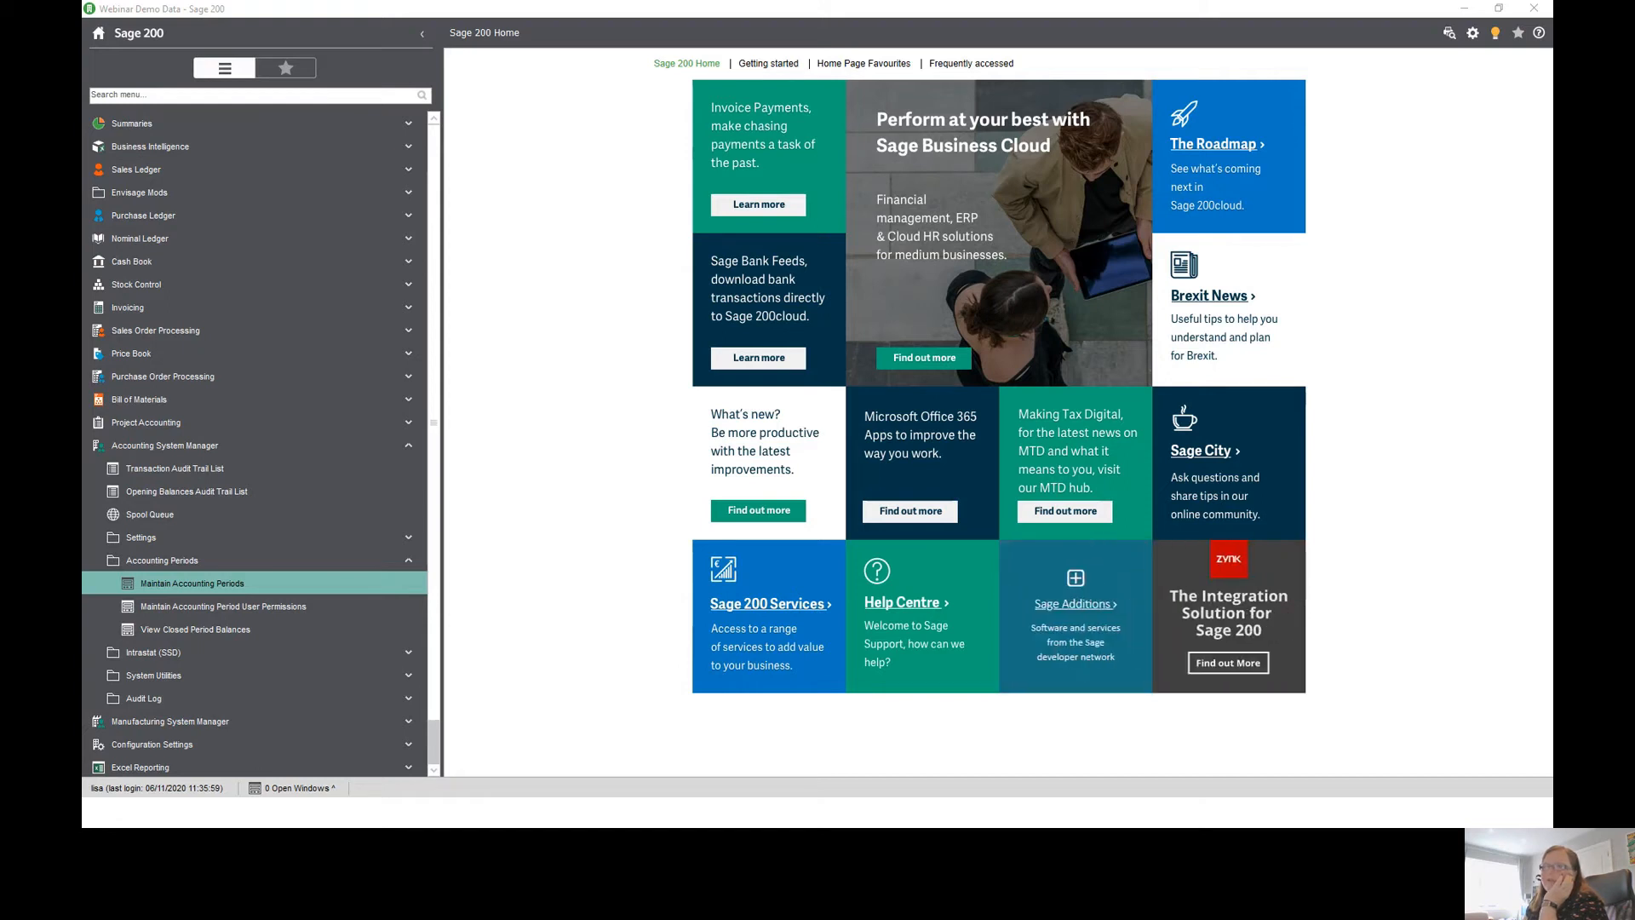
- Open Nominal Ledger Year End and tick all three confirmations that the year's reports were produced
click(226, 238)
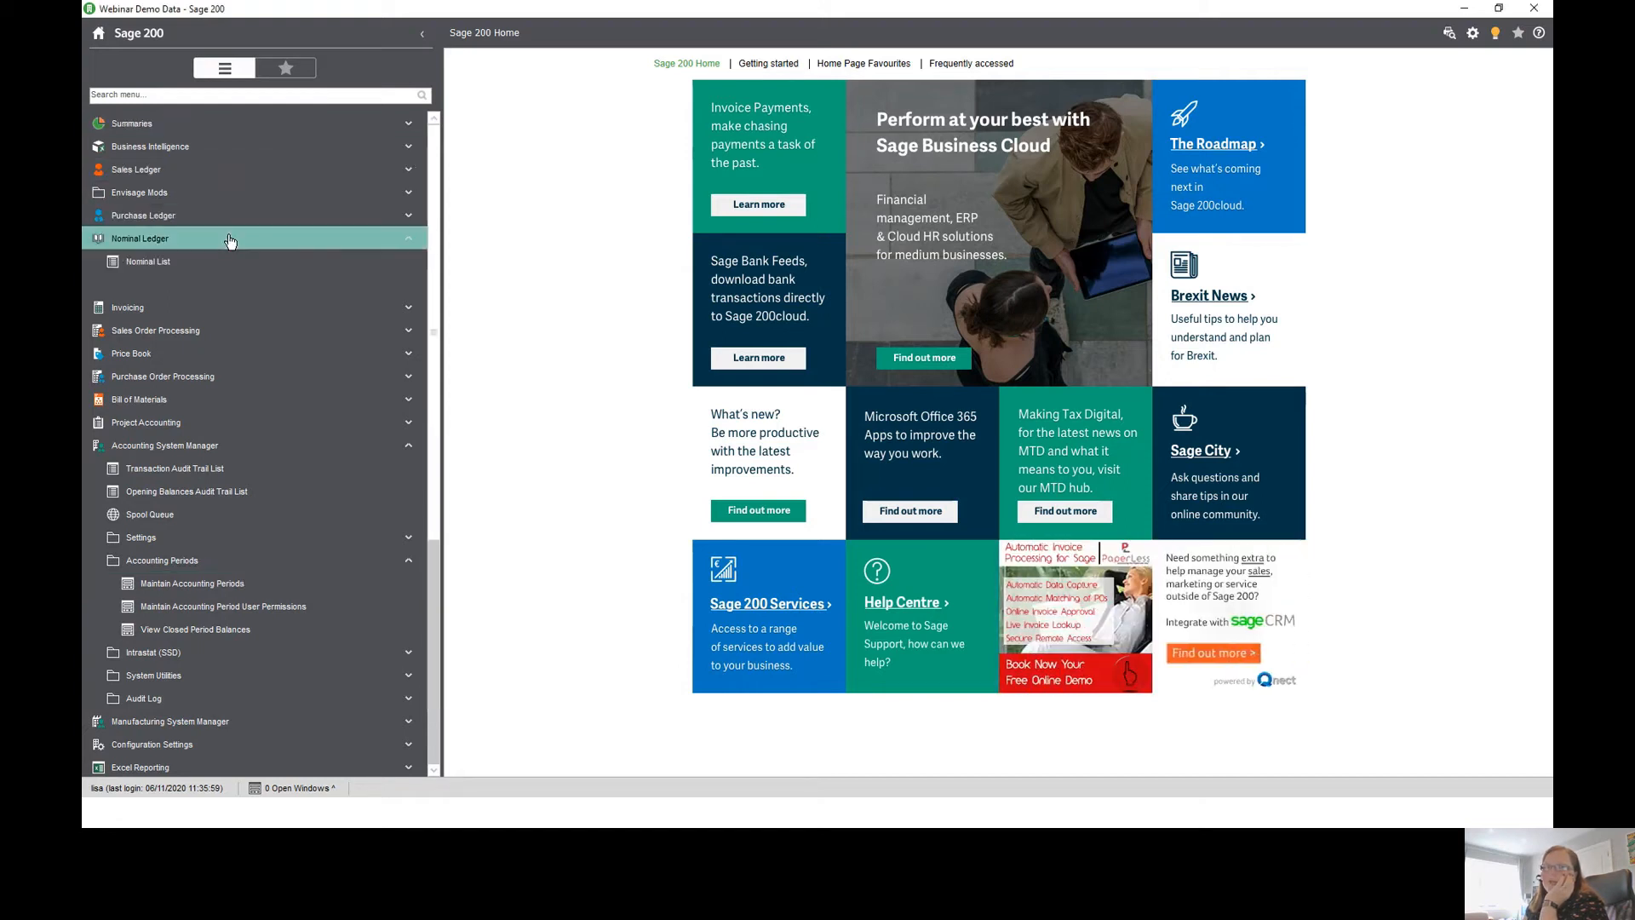
click(223, 492)
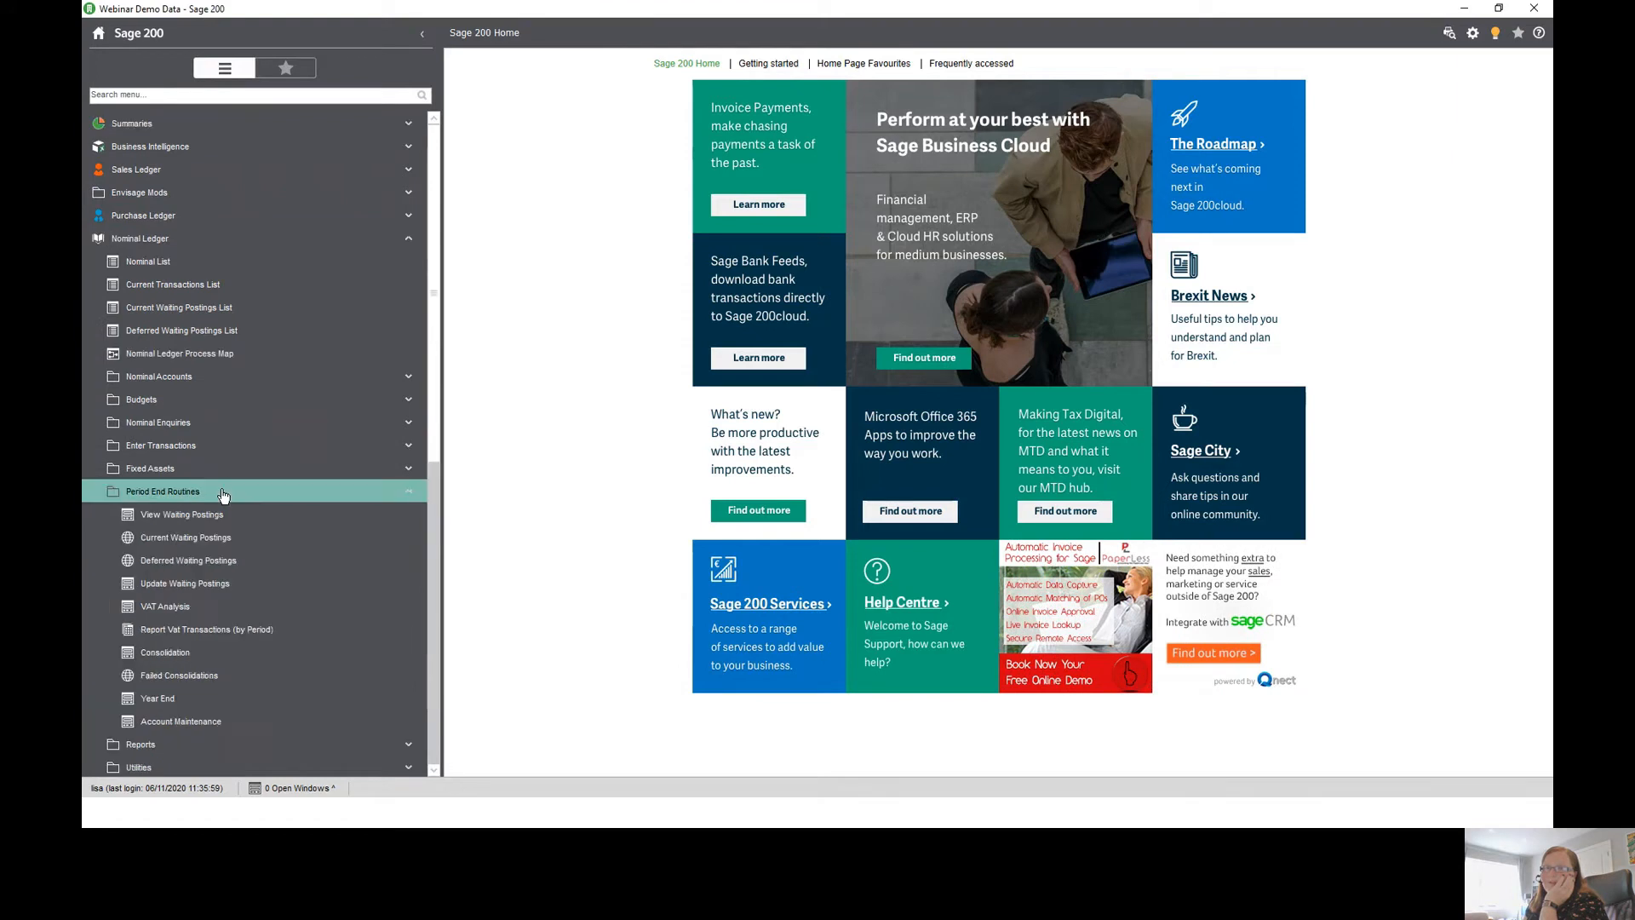
click(262, 699)
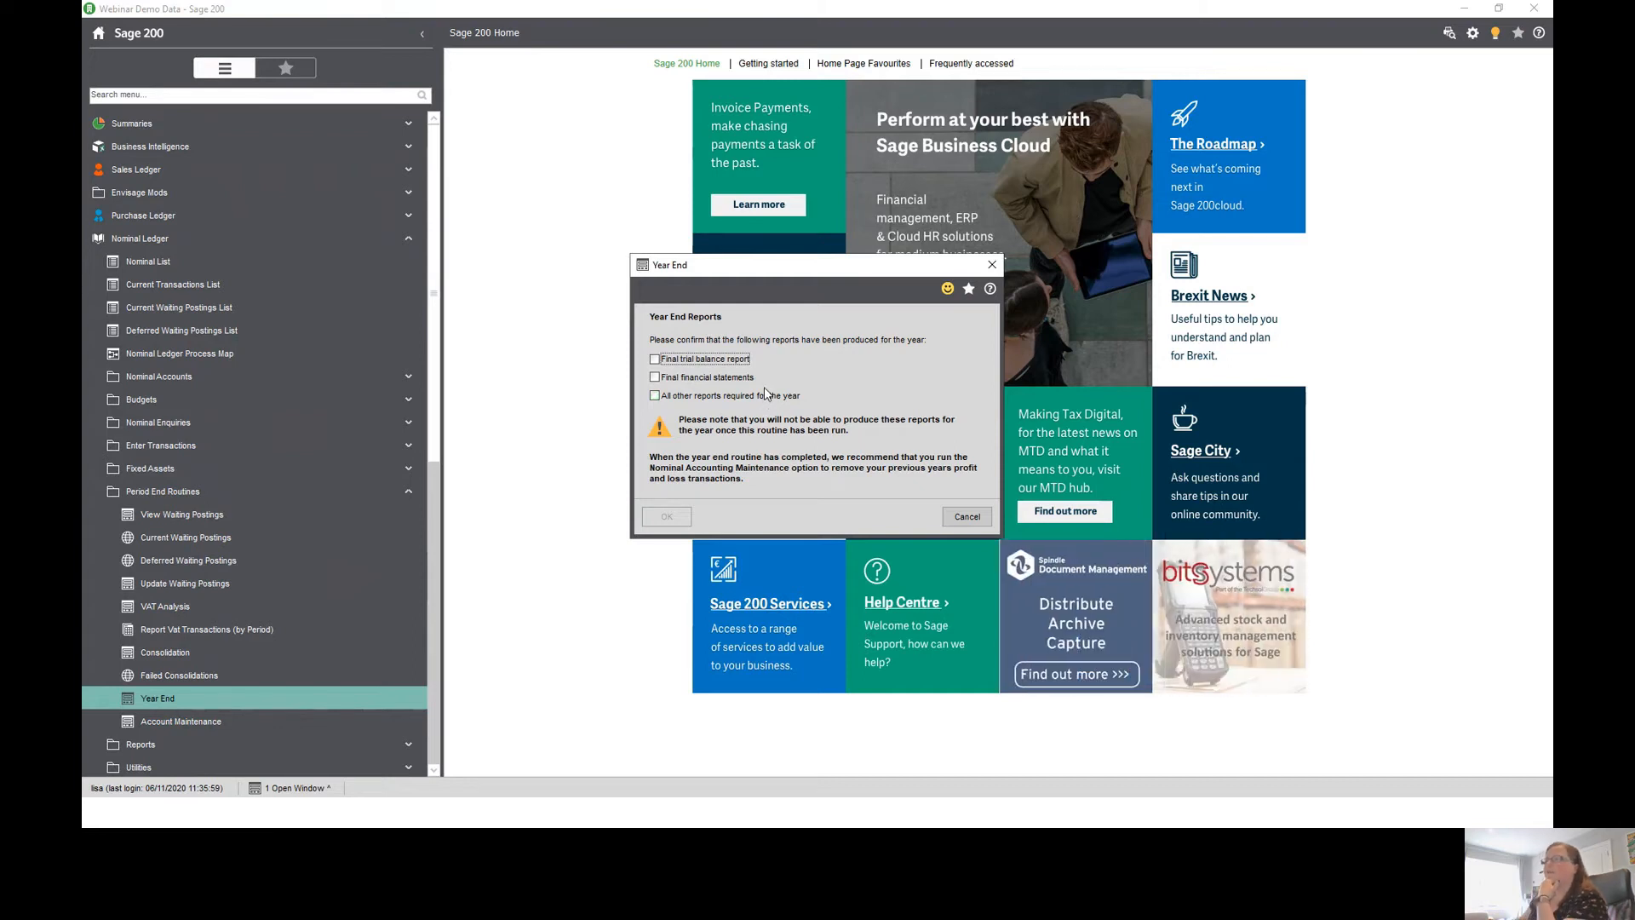
click(655, 359)
click(655, 377)
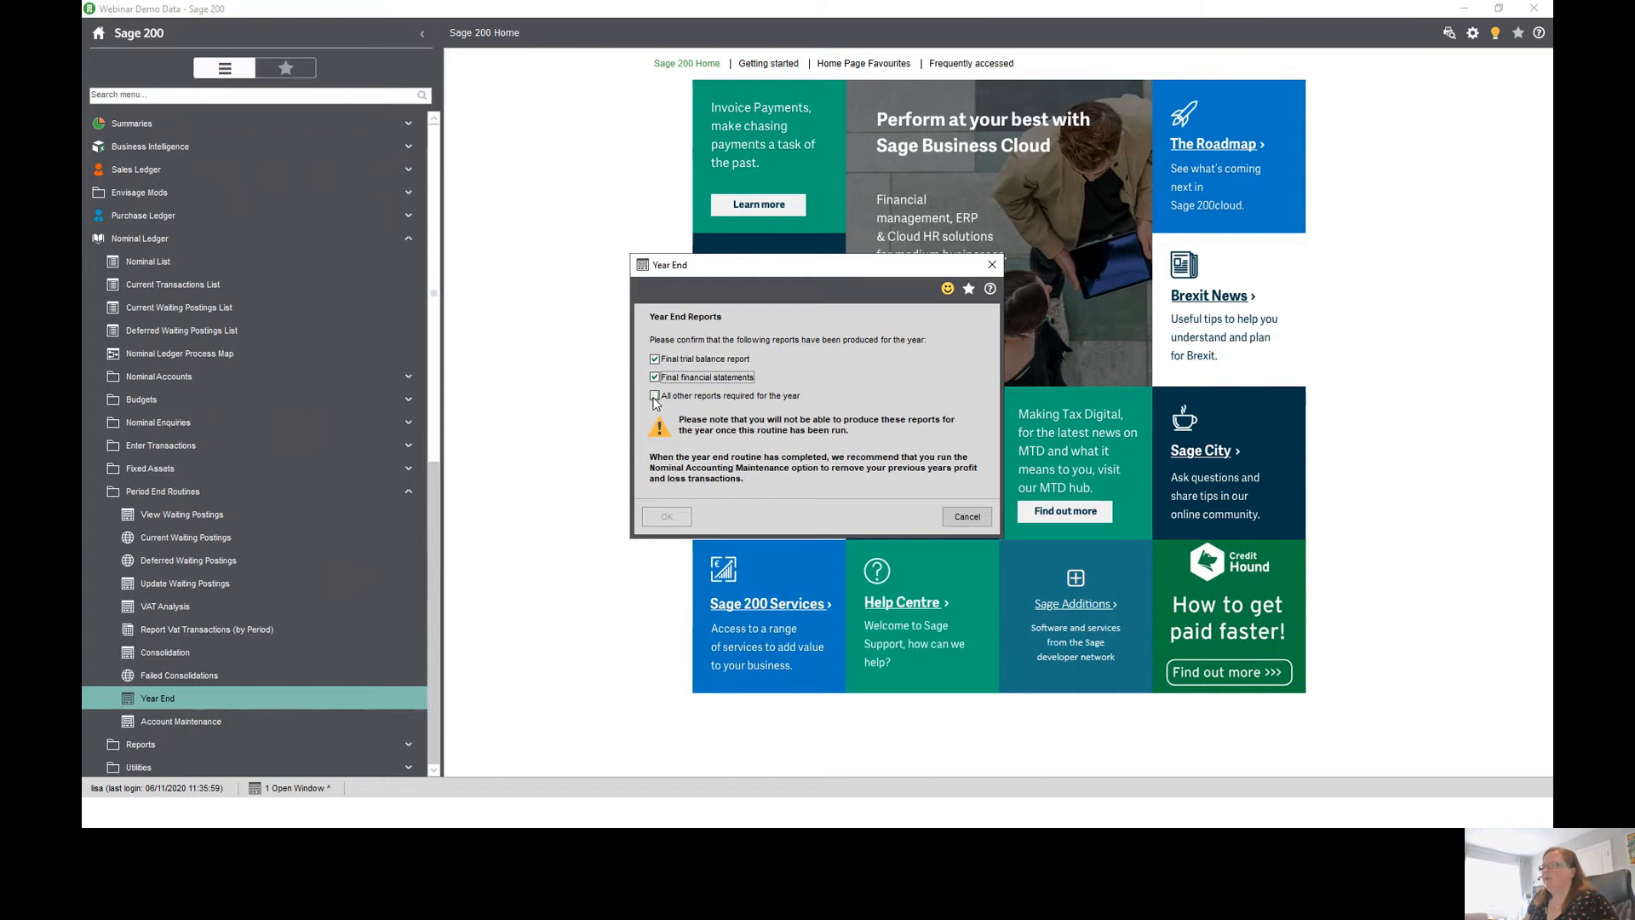
click(655, 396)
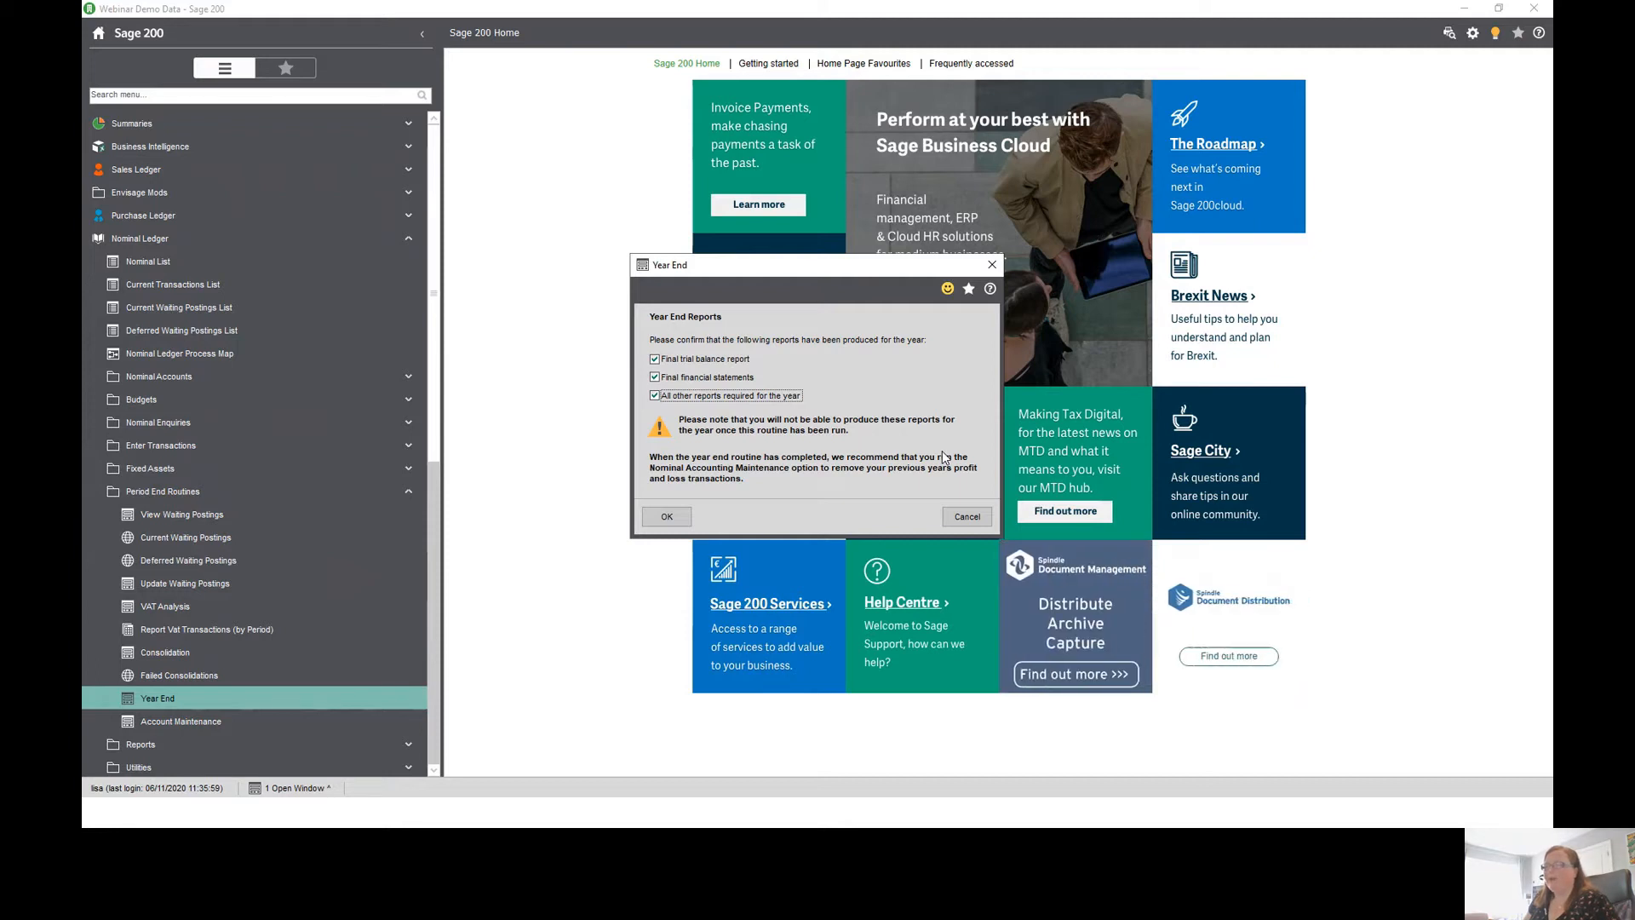
- Run the year end, declining to amend accounting periods and acknowledging the verification recommendation
click(672, 516)
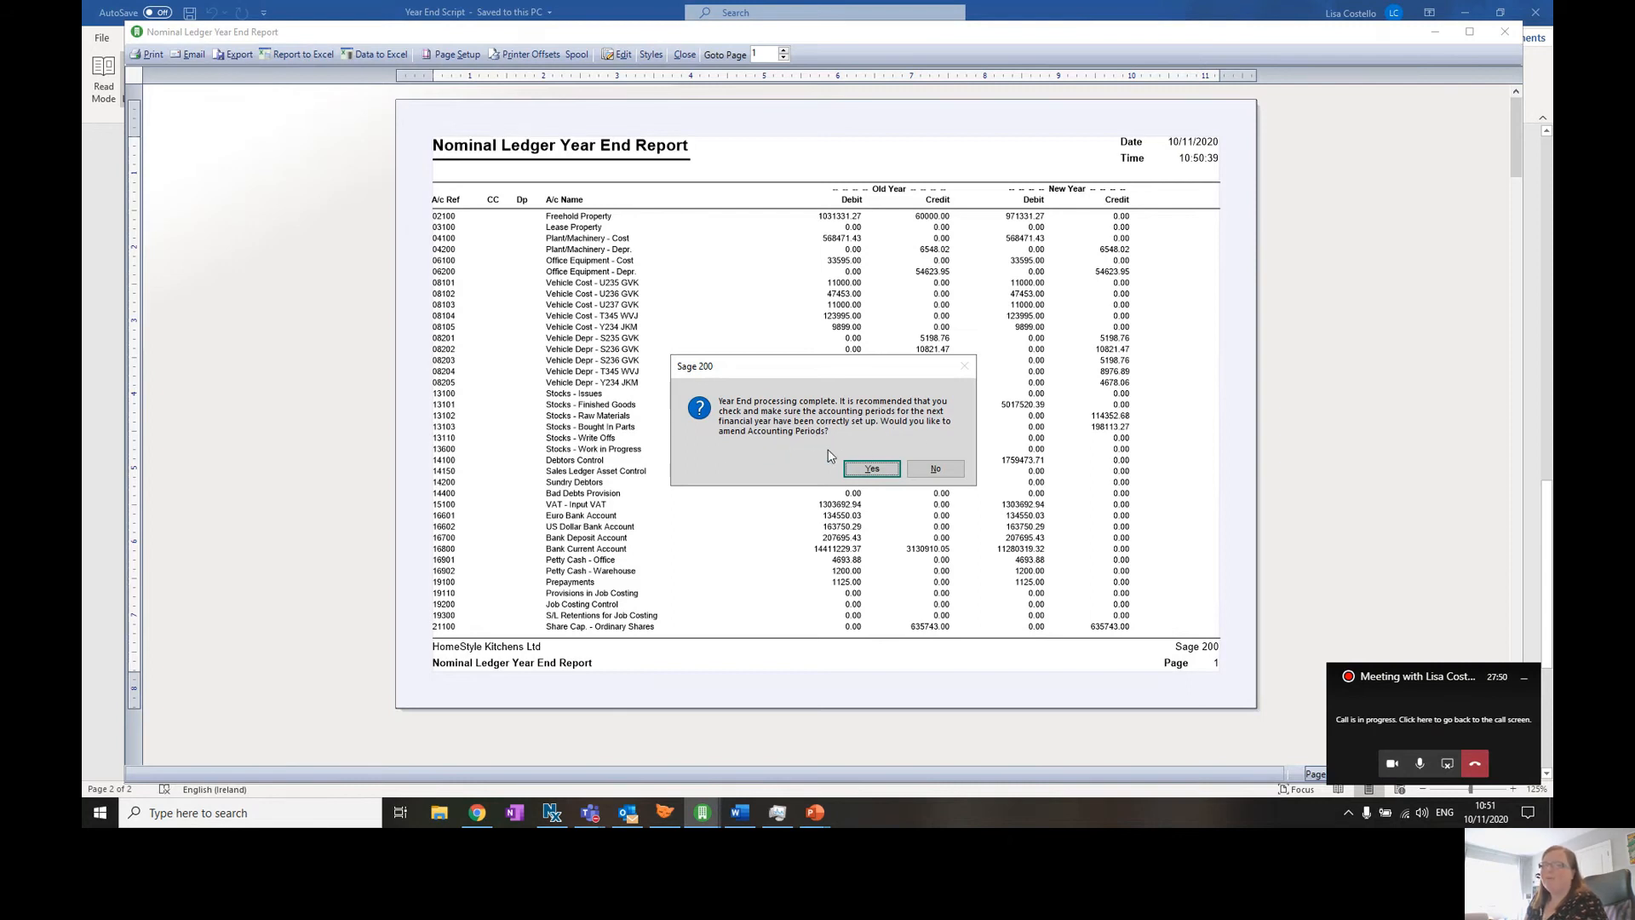
click(947, 475)
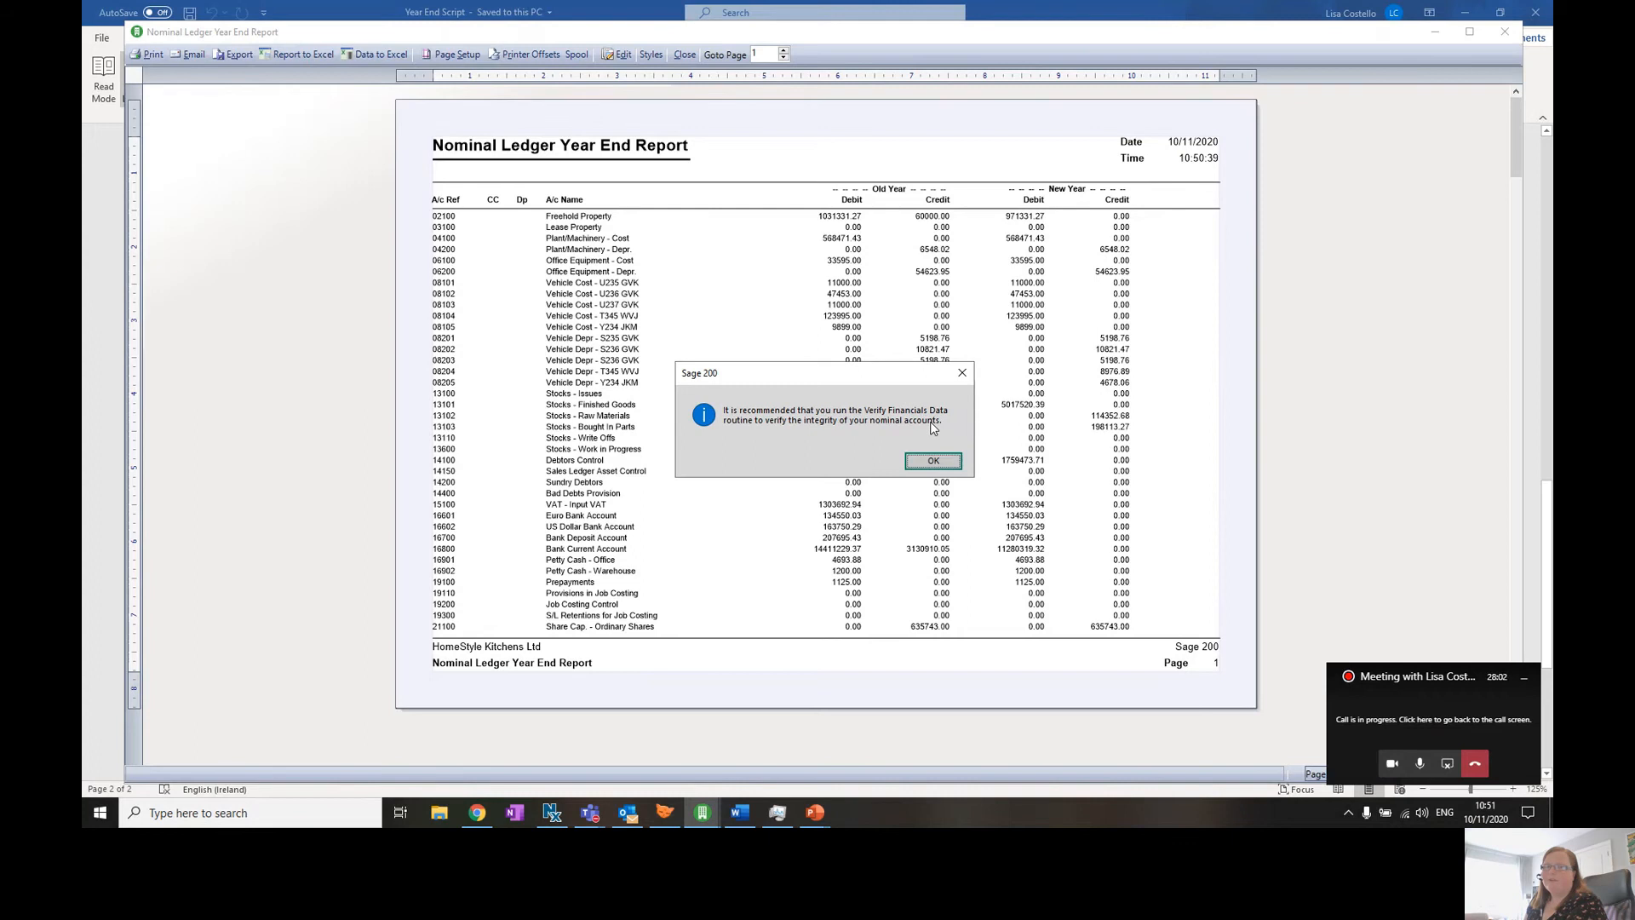
click(934, 464)
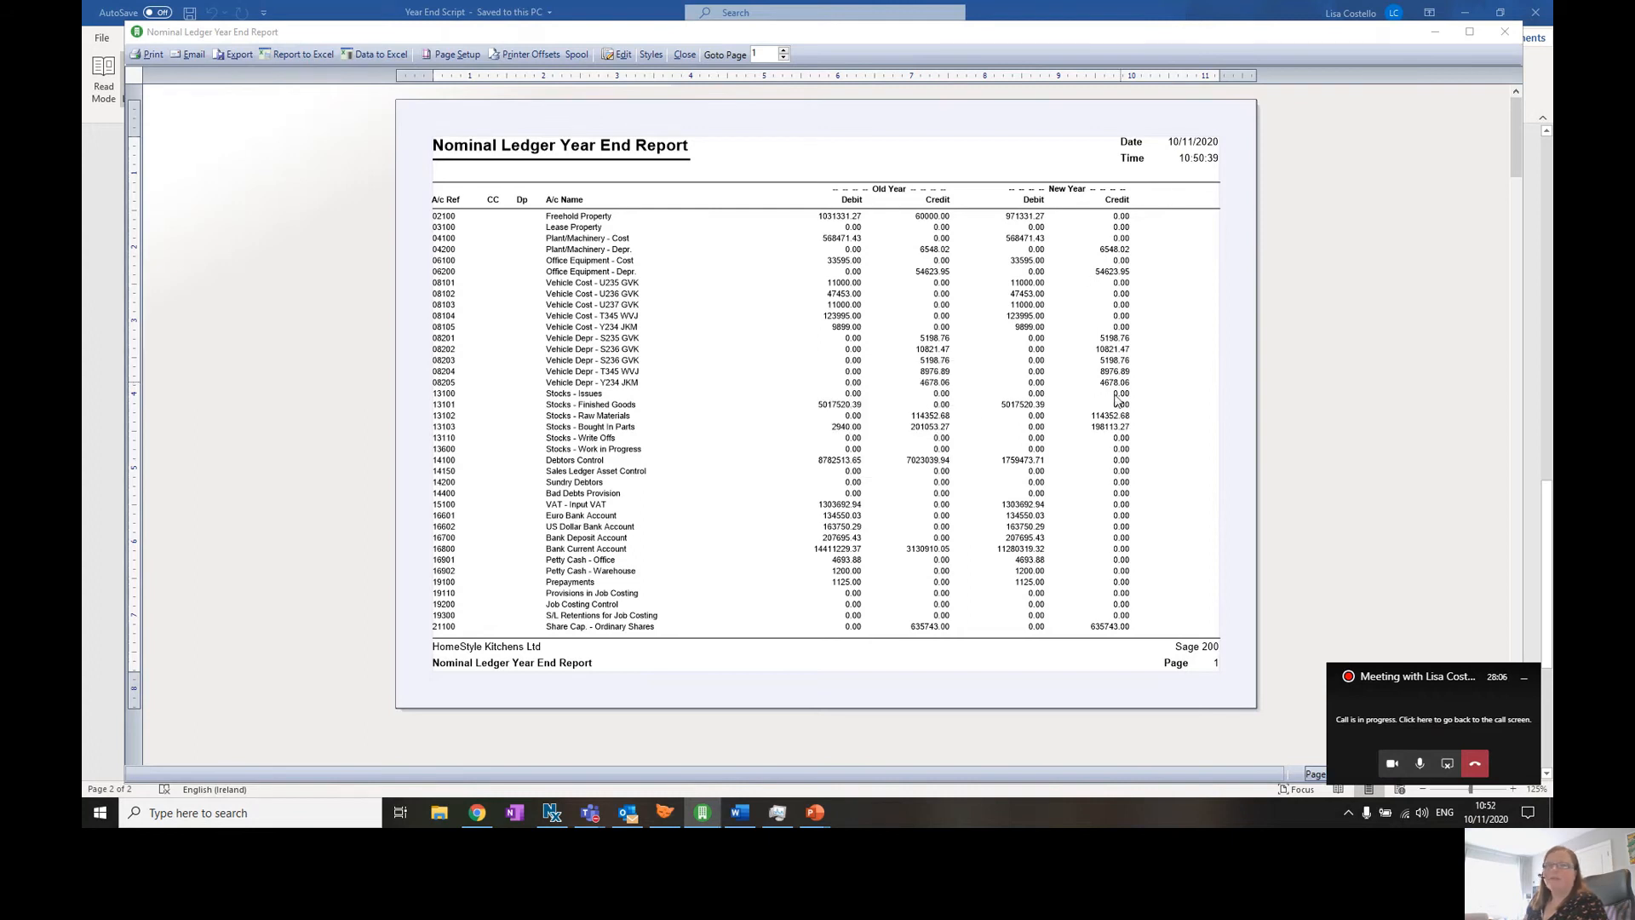
- Scroll through the Nominal Ledger Year End Report to review old and new year balances
scroll(1107, 366, down, 5)
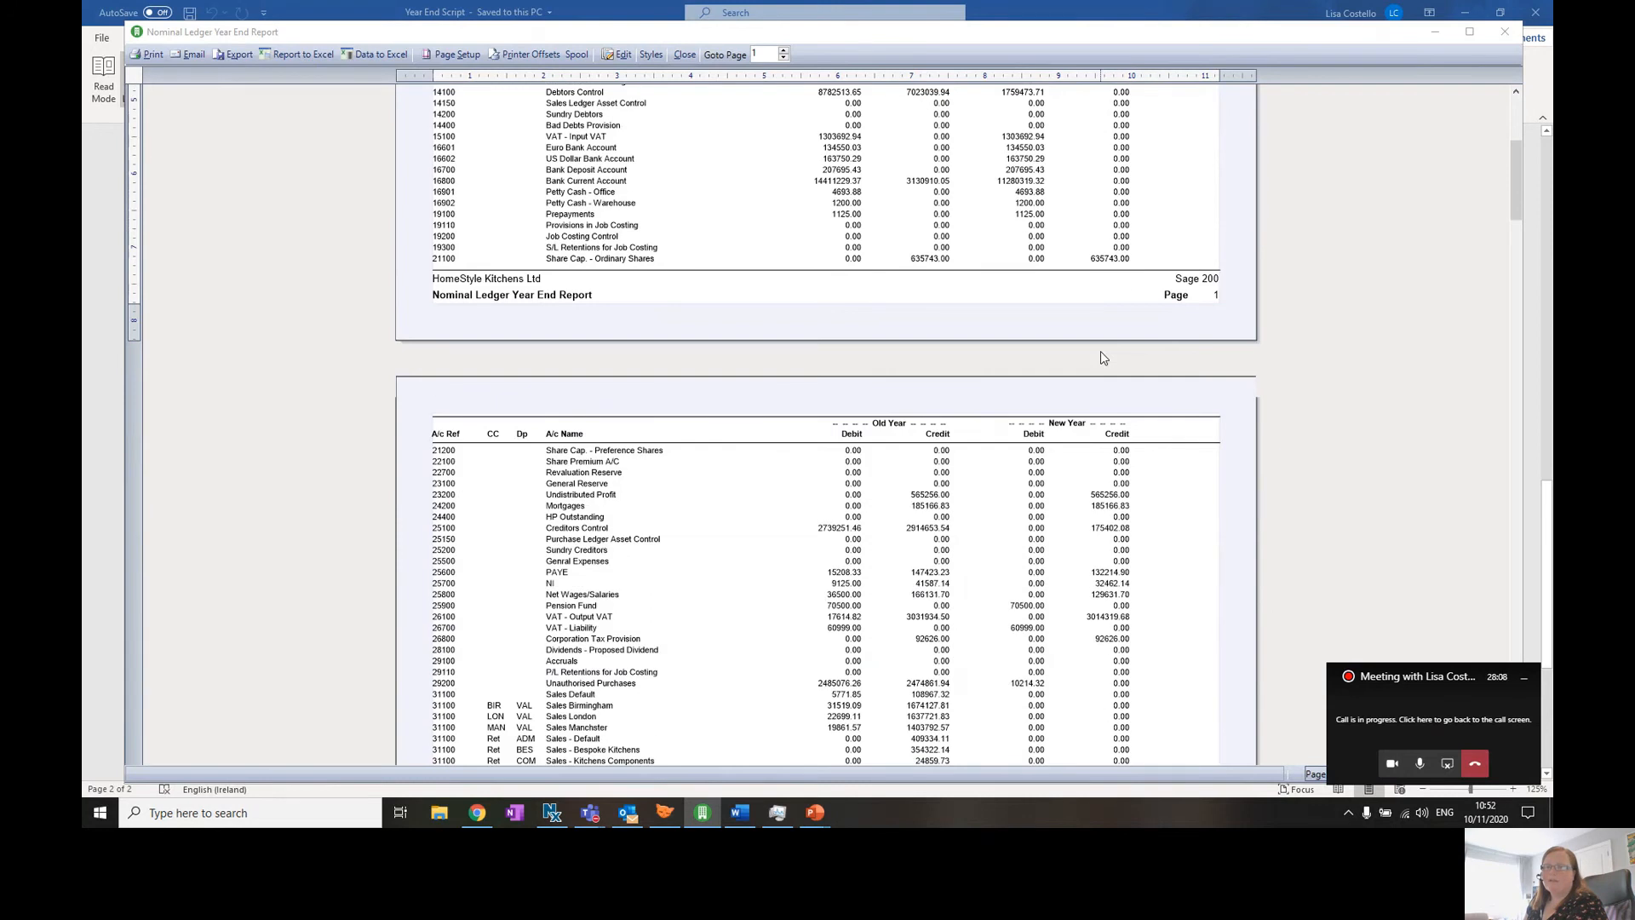
scroll(1101, 353, down, 6)
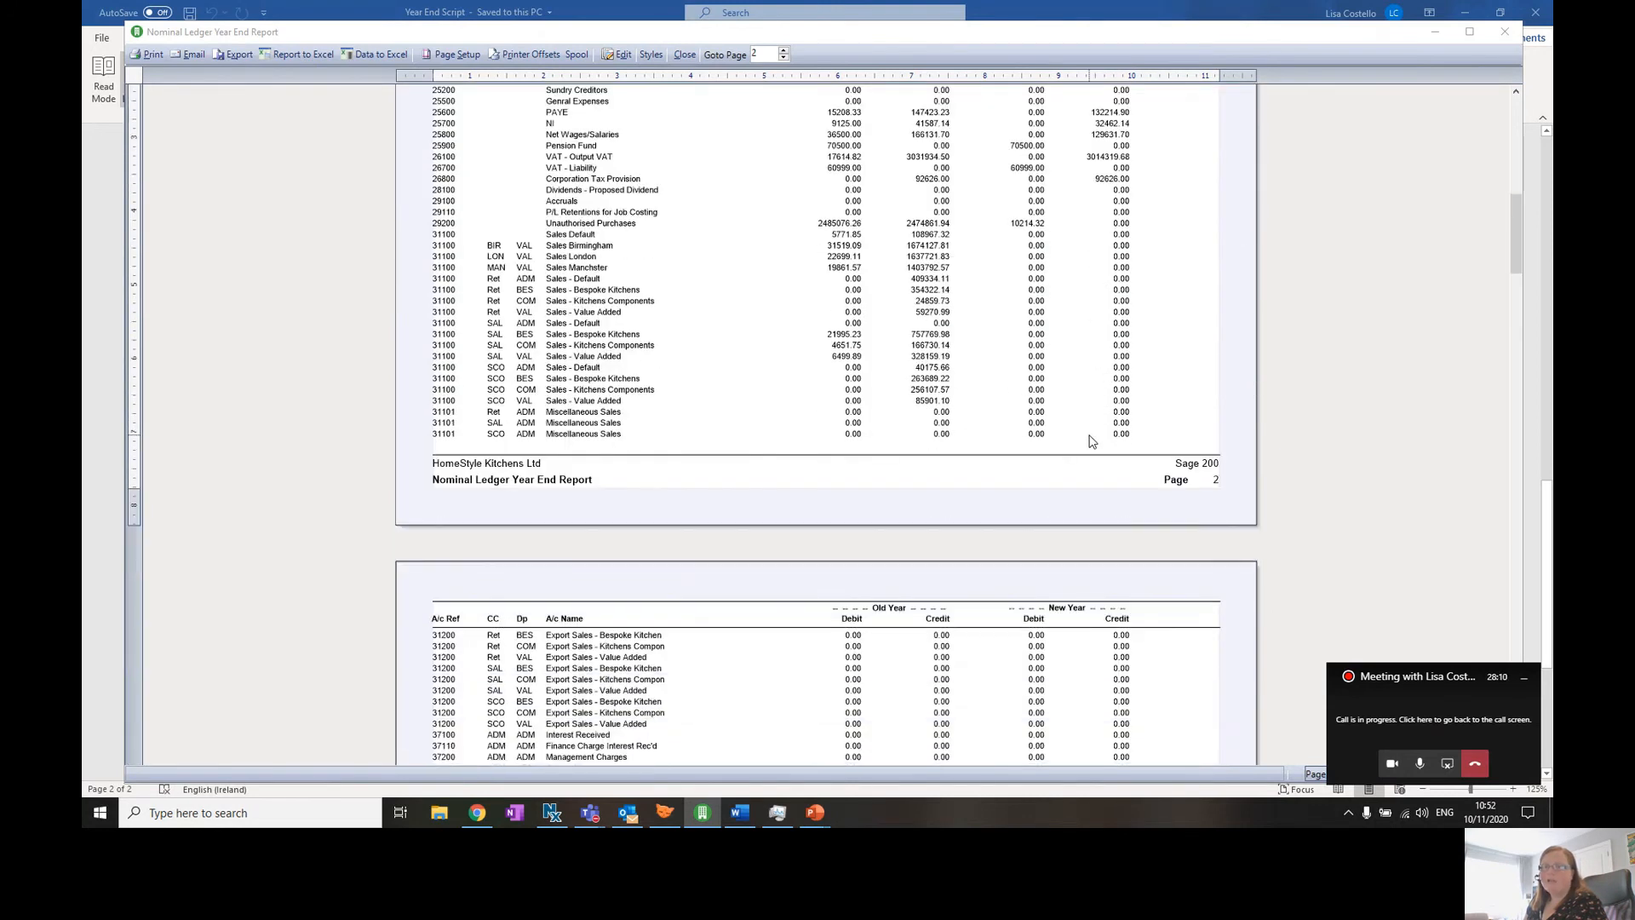
scroll(1092, 441, down, 1)
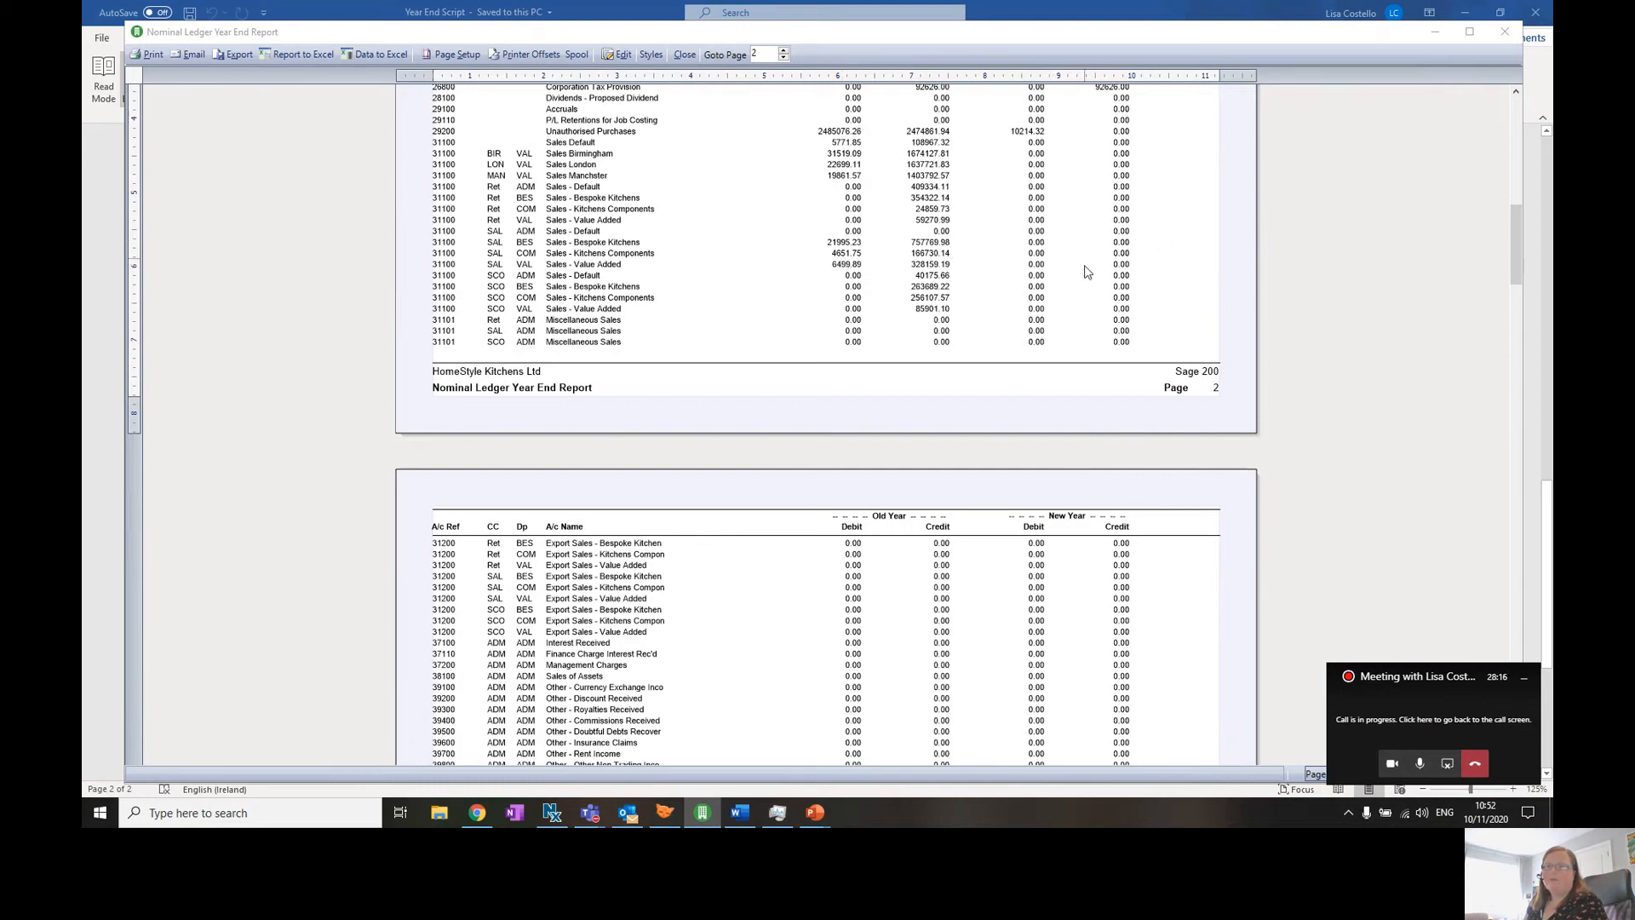
- Scroll through the remaining pages of the year end report and close it
scroll(1077, 449, down, 1)
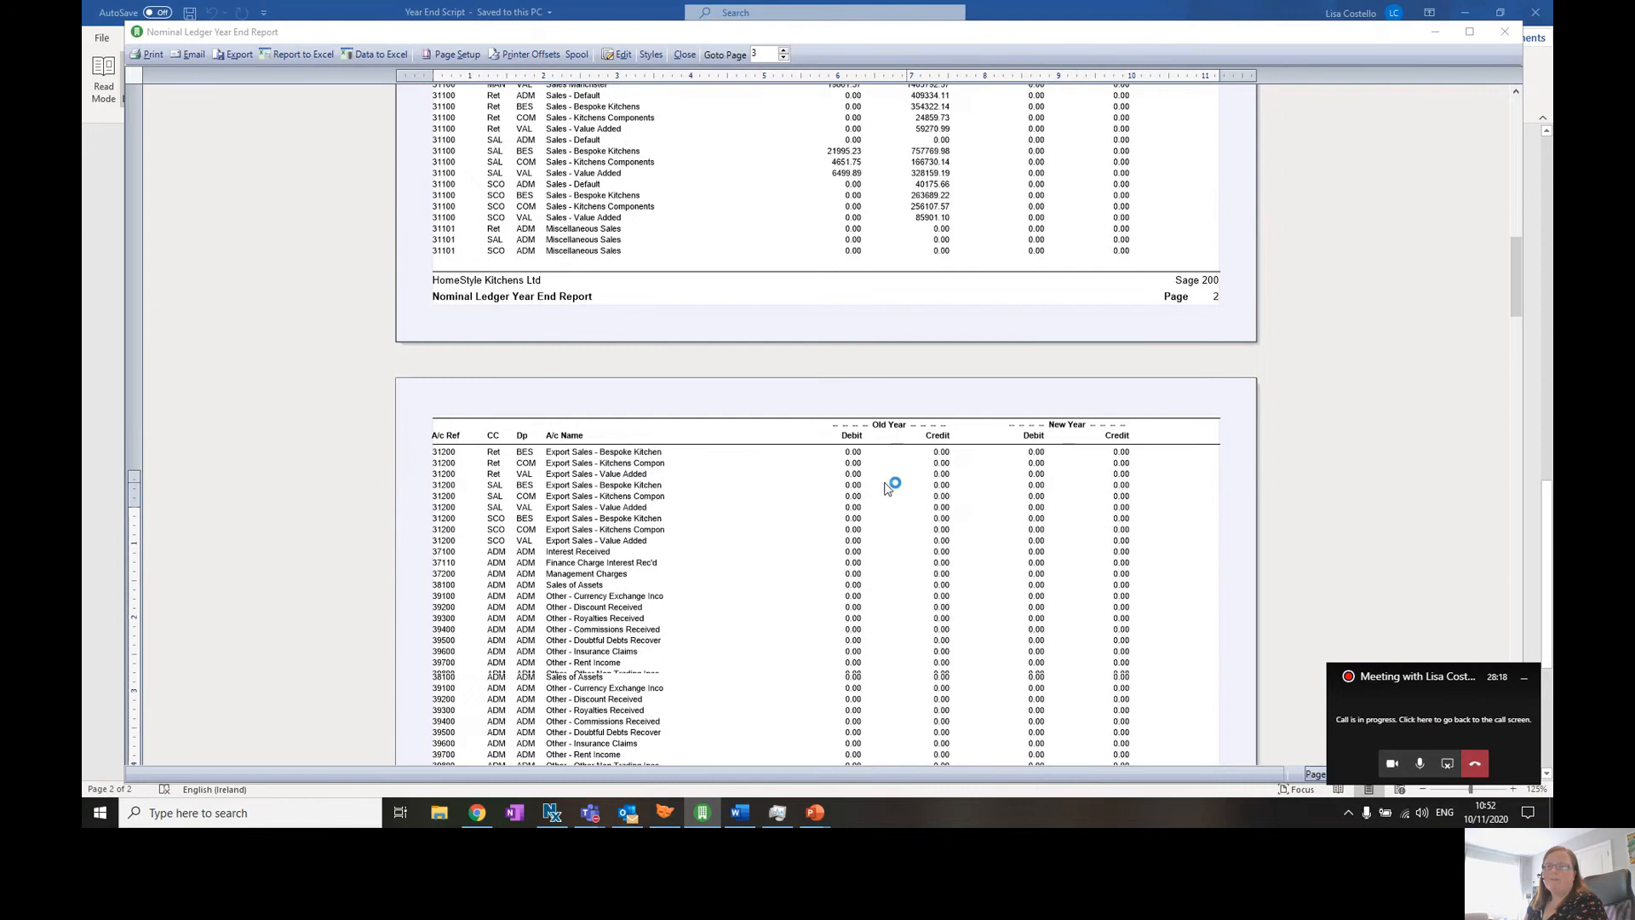
scroll(886, 488, down, 9)
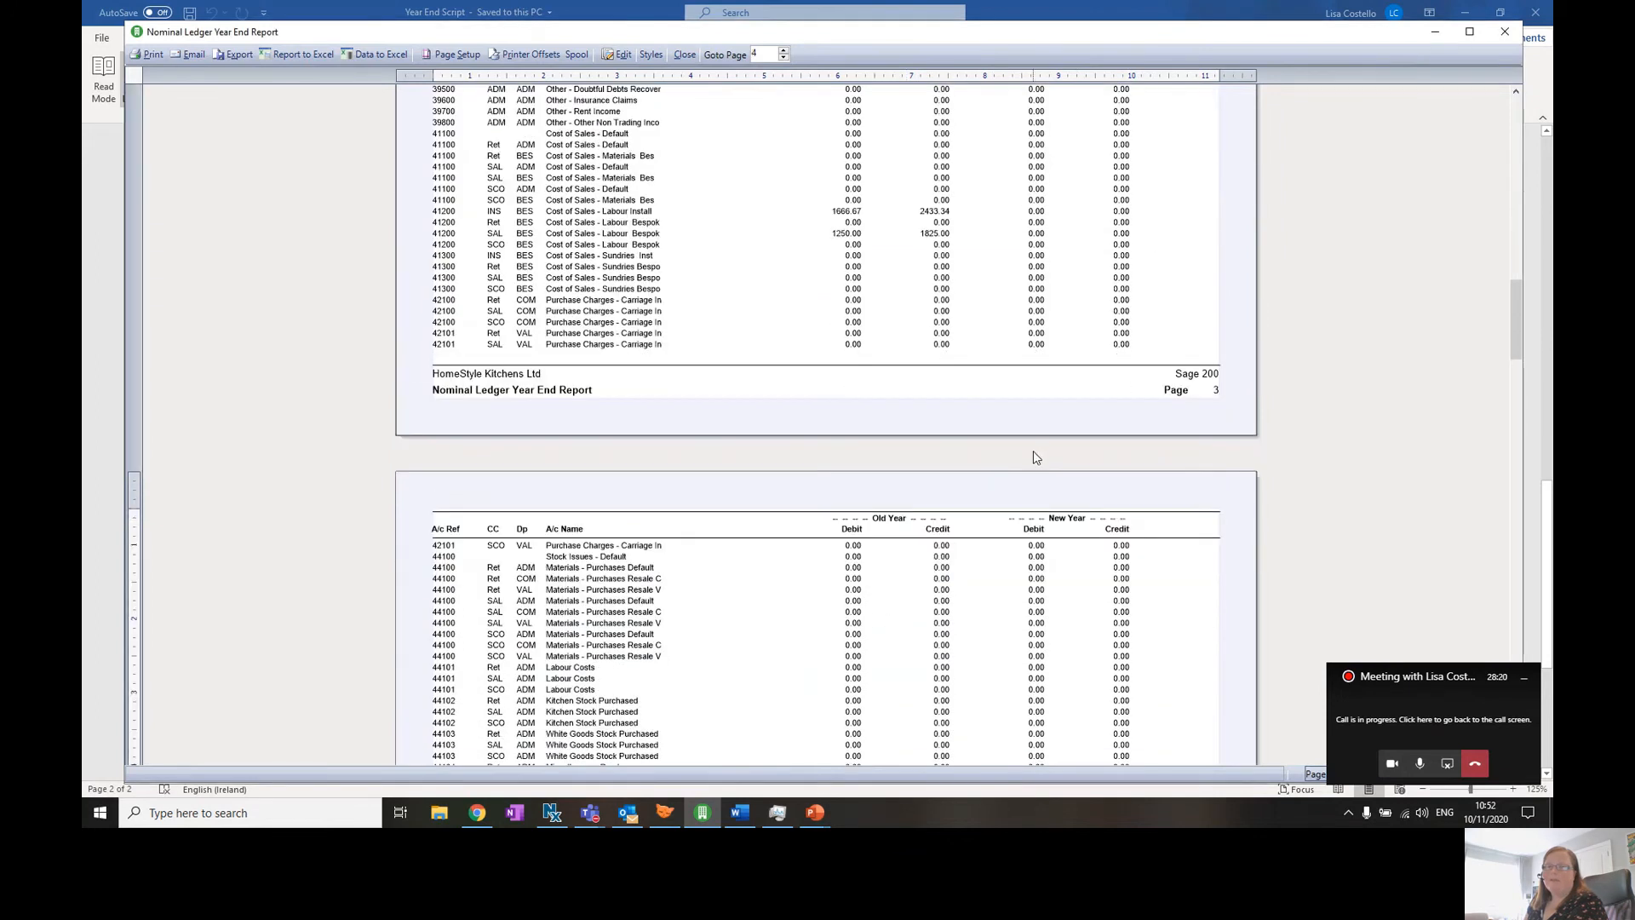
scroll(1065, 622, down, 6)
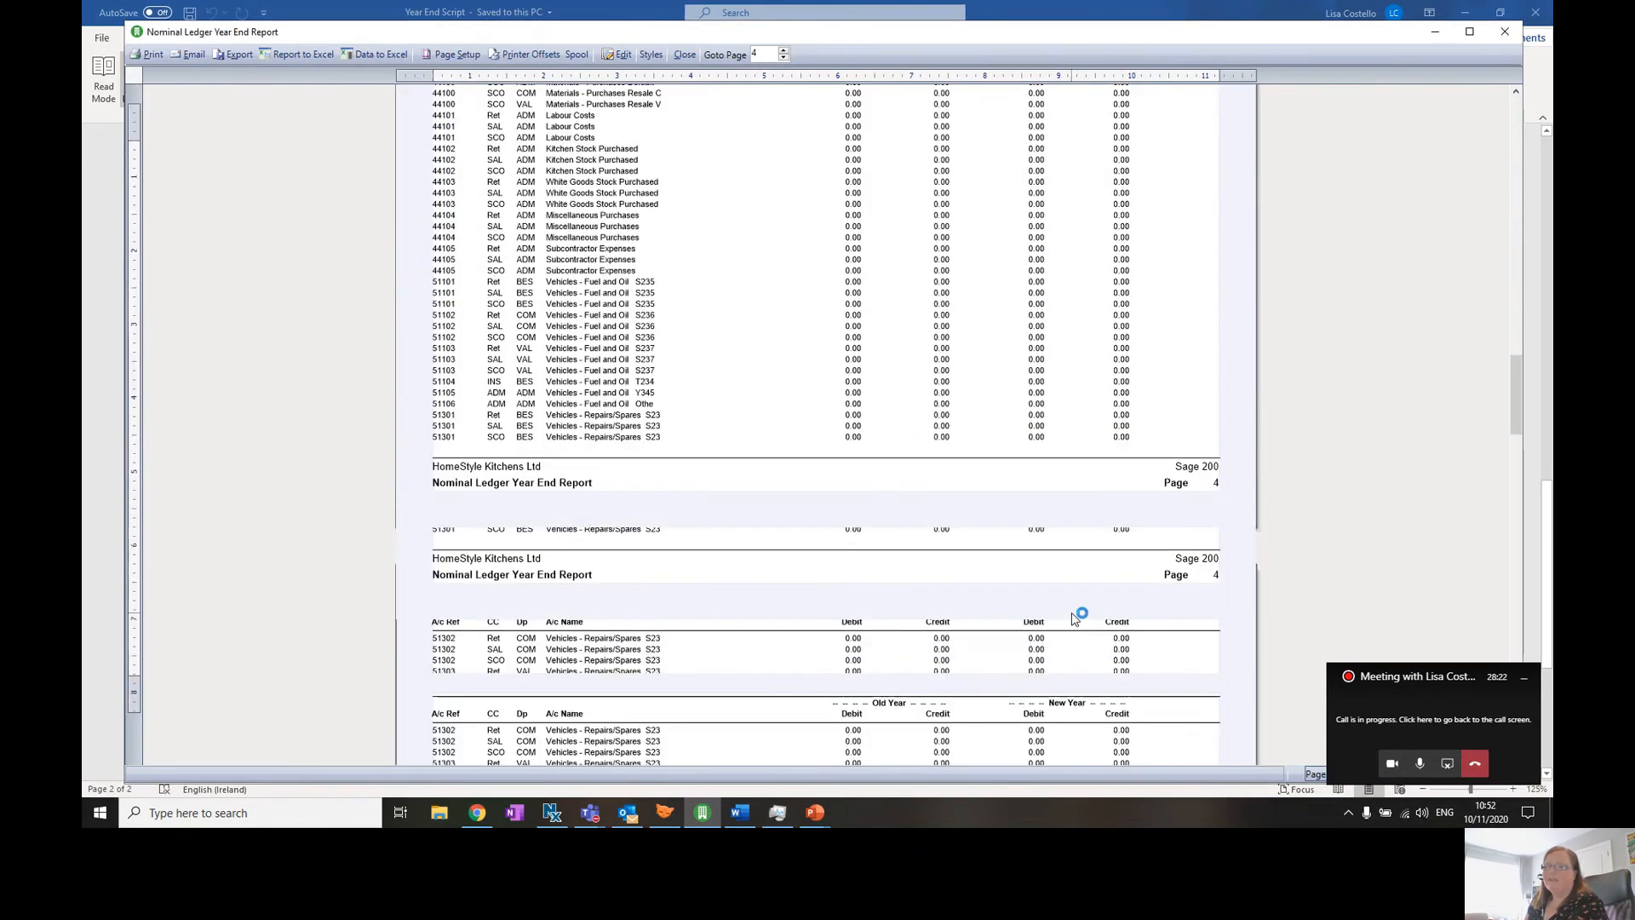
scroll(979, 628, down, 8)
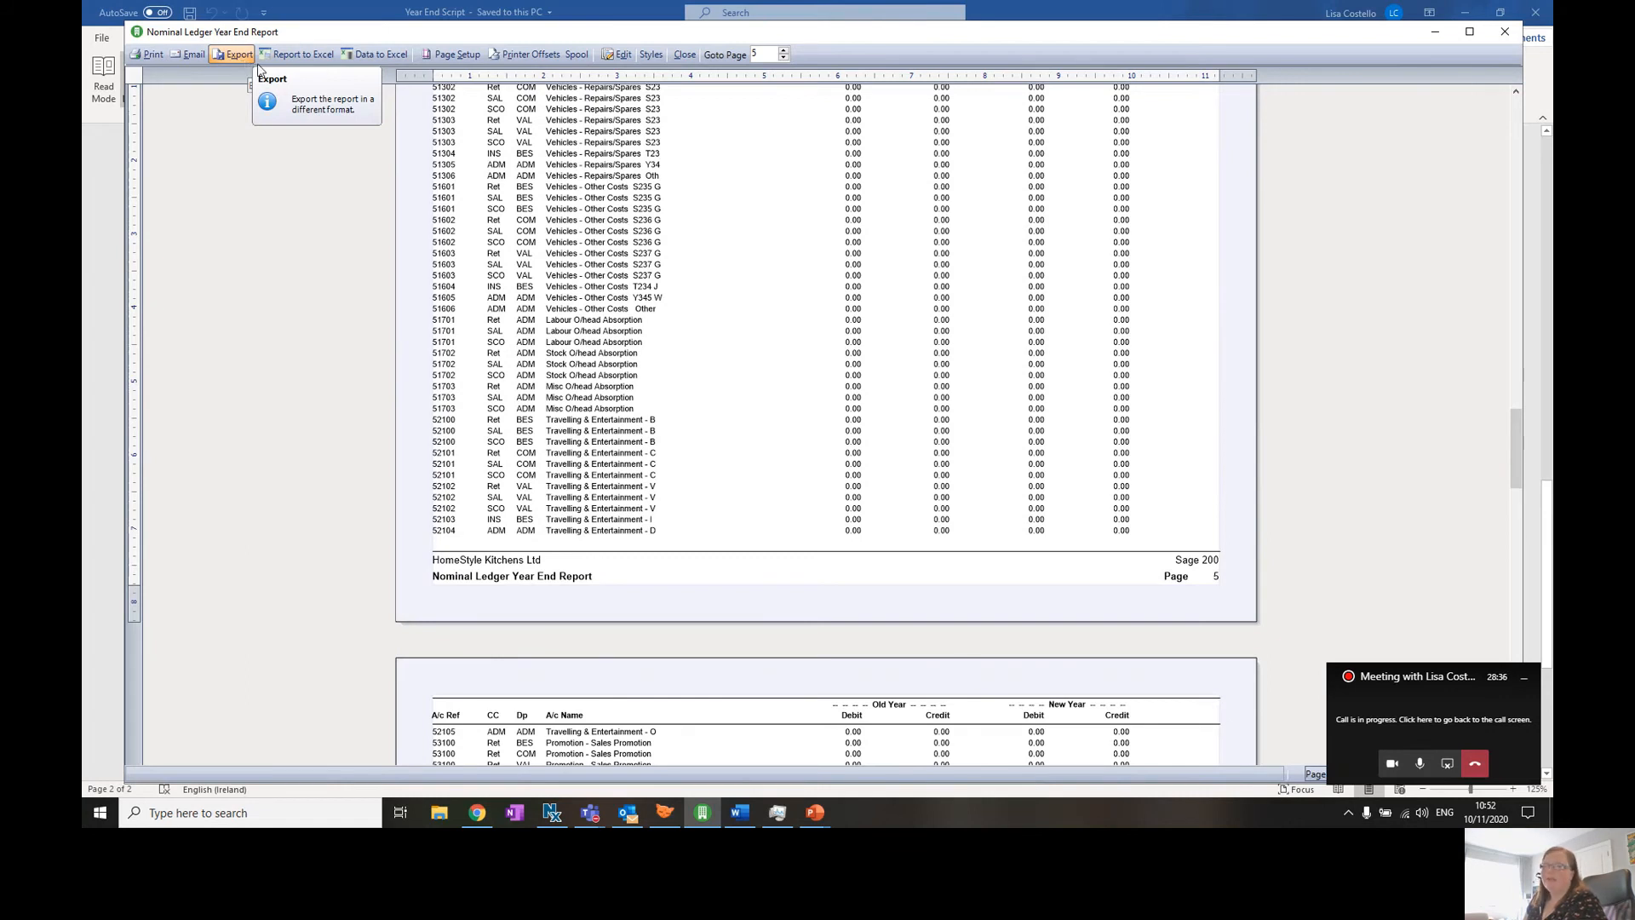
click(684, 54)
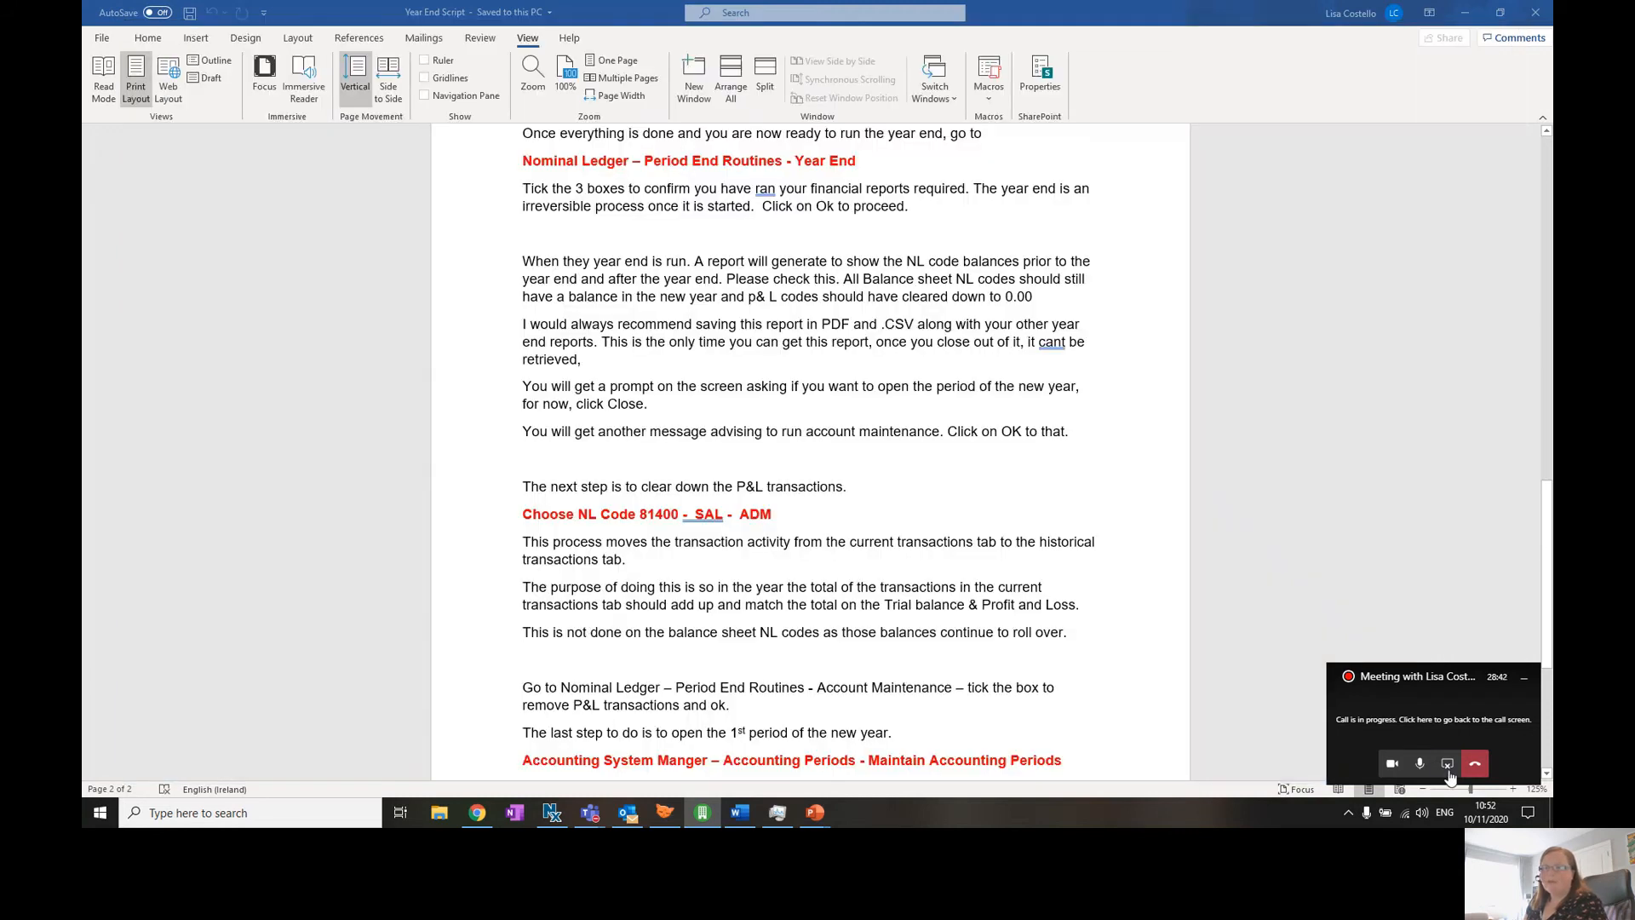
- Open the Nominal List and filter it for nominal code 81400
click(1464, 24)
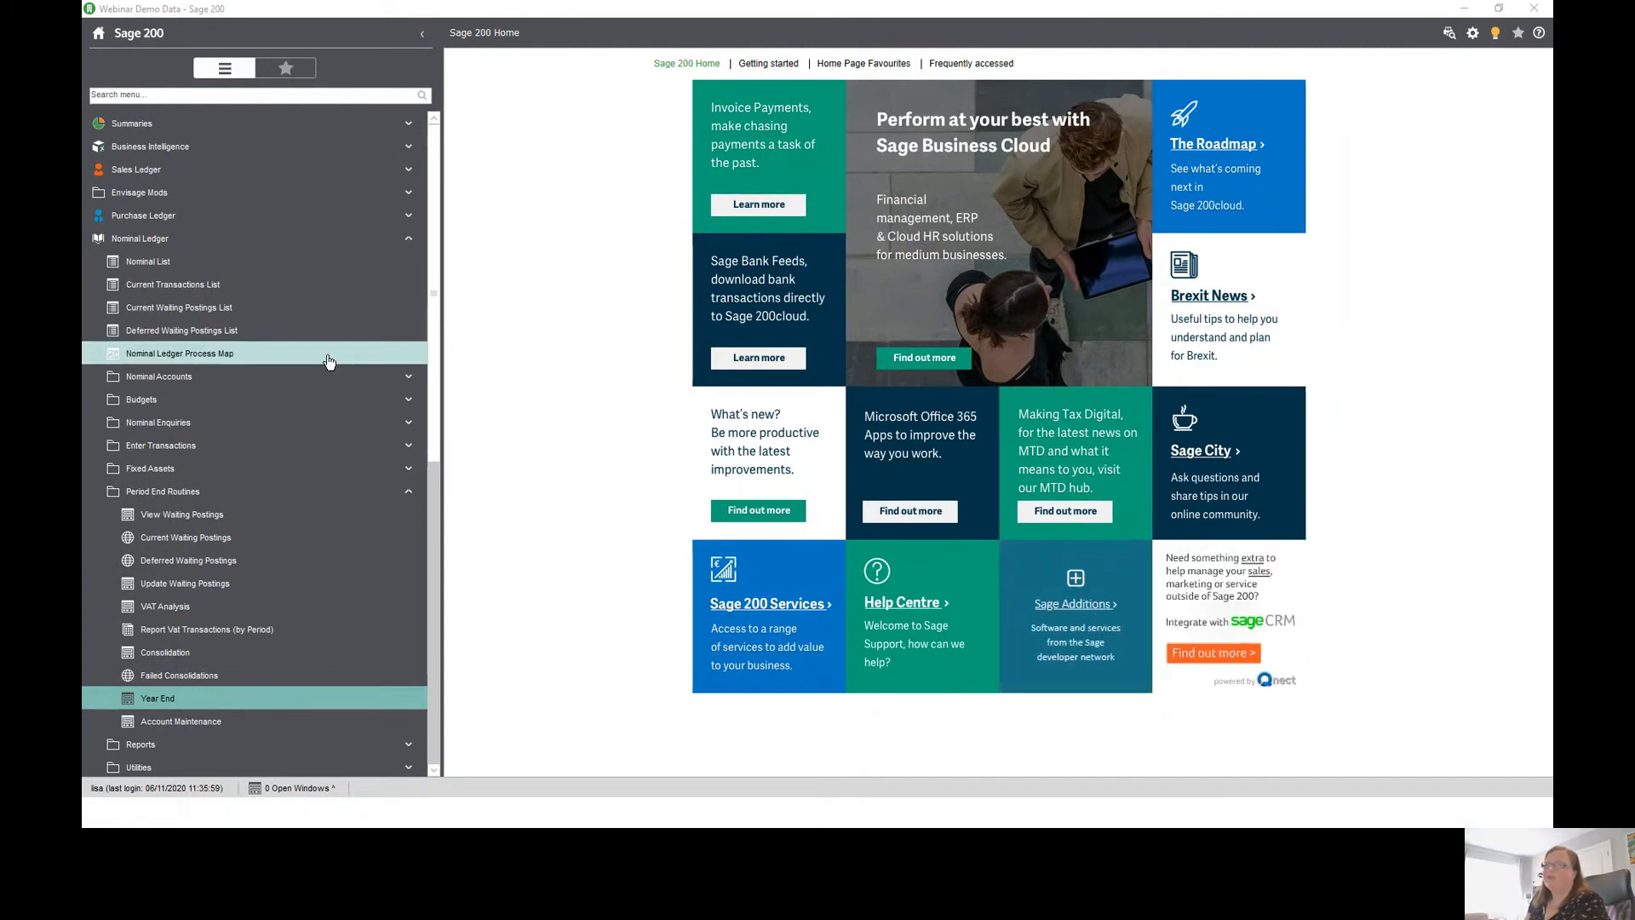
click(192, 266)
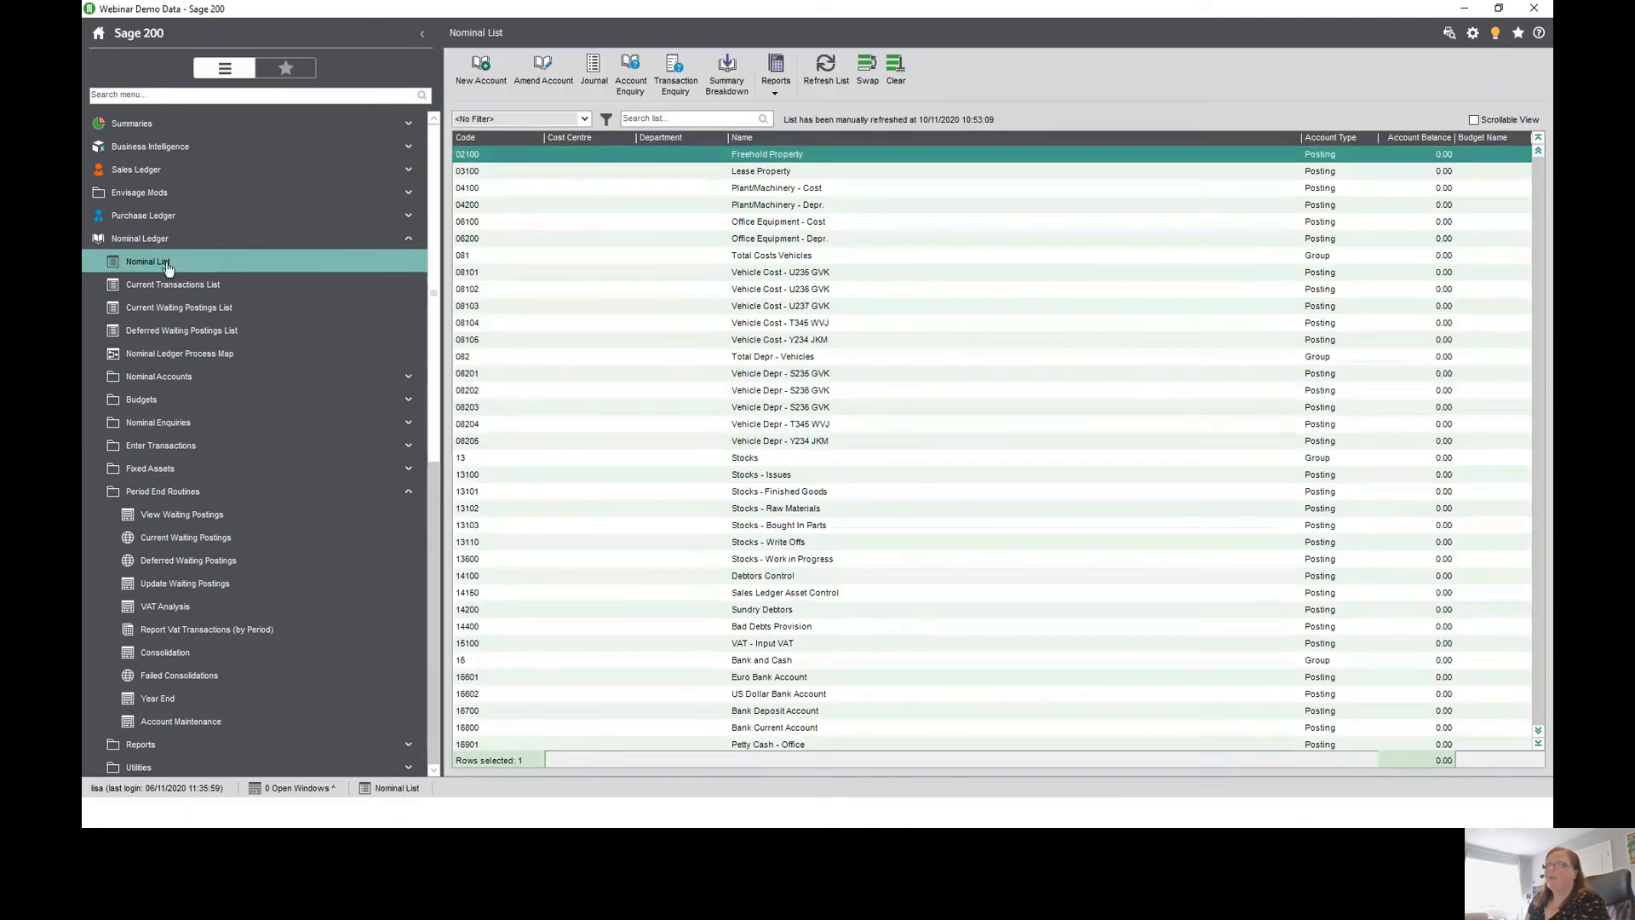
click(676, 119)
text(8)
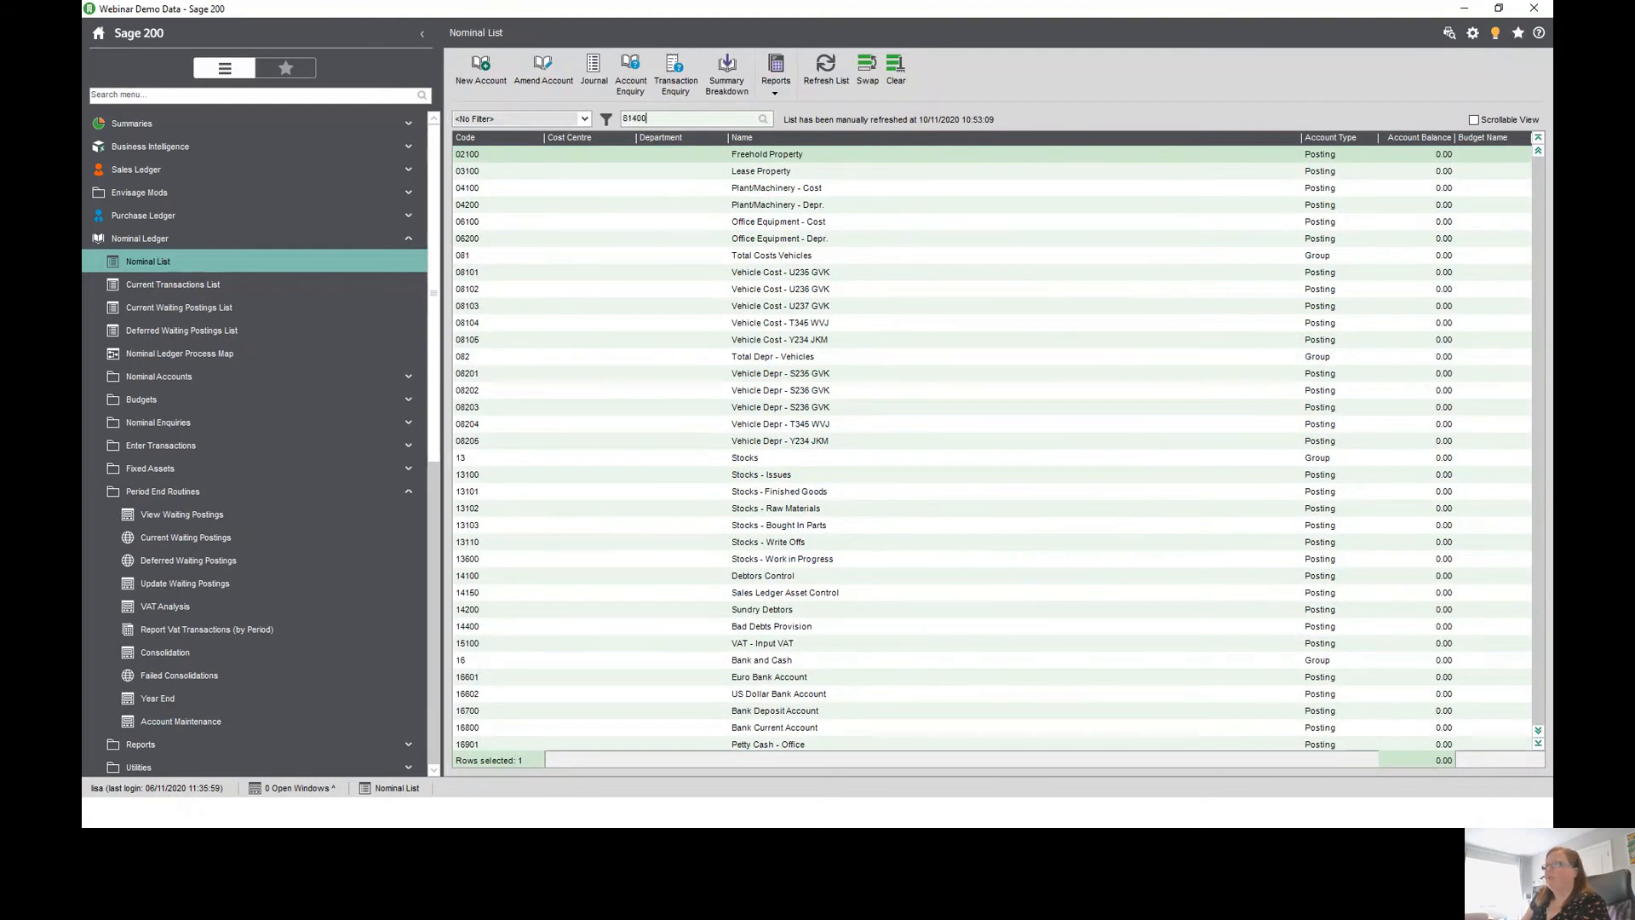
text(1400)
key(Return)
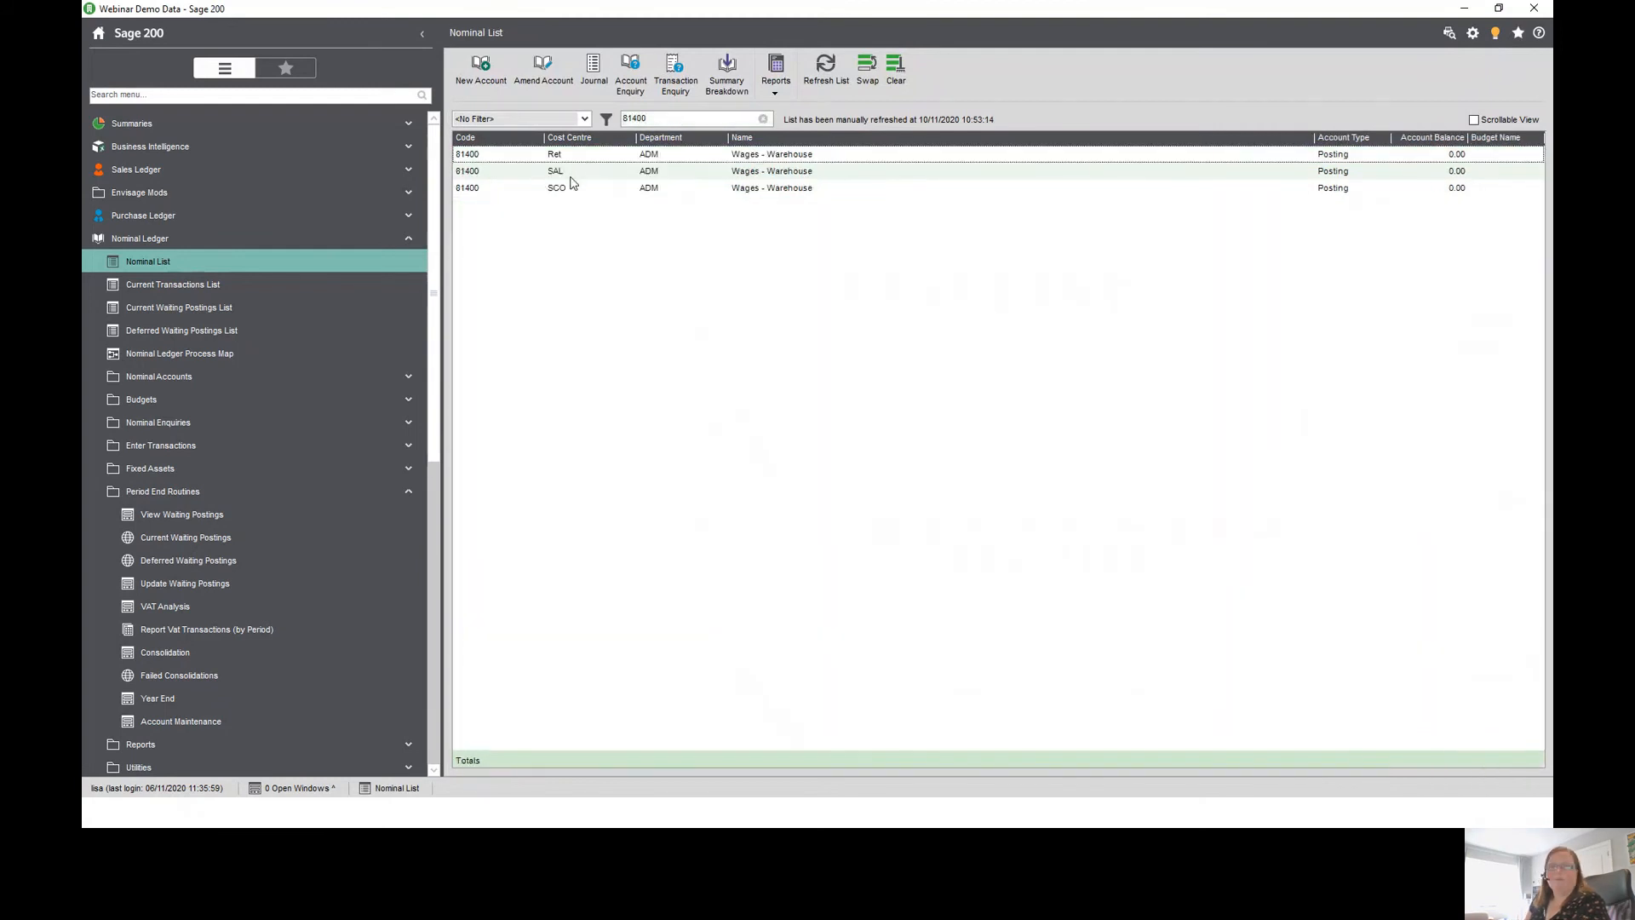
- Open the Transaction Enquiry for 81400 SAL ADM and review its current and historical transactions before closing it
click(571, 177)
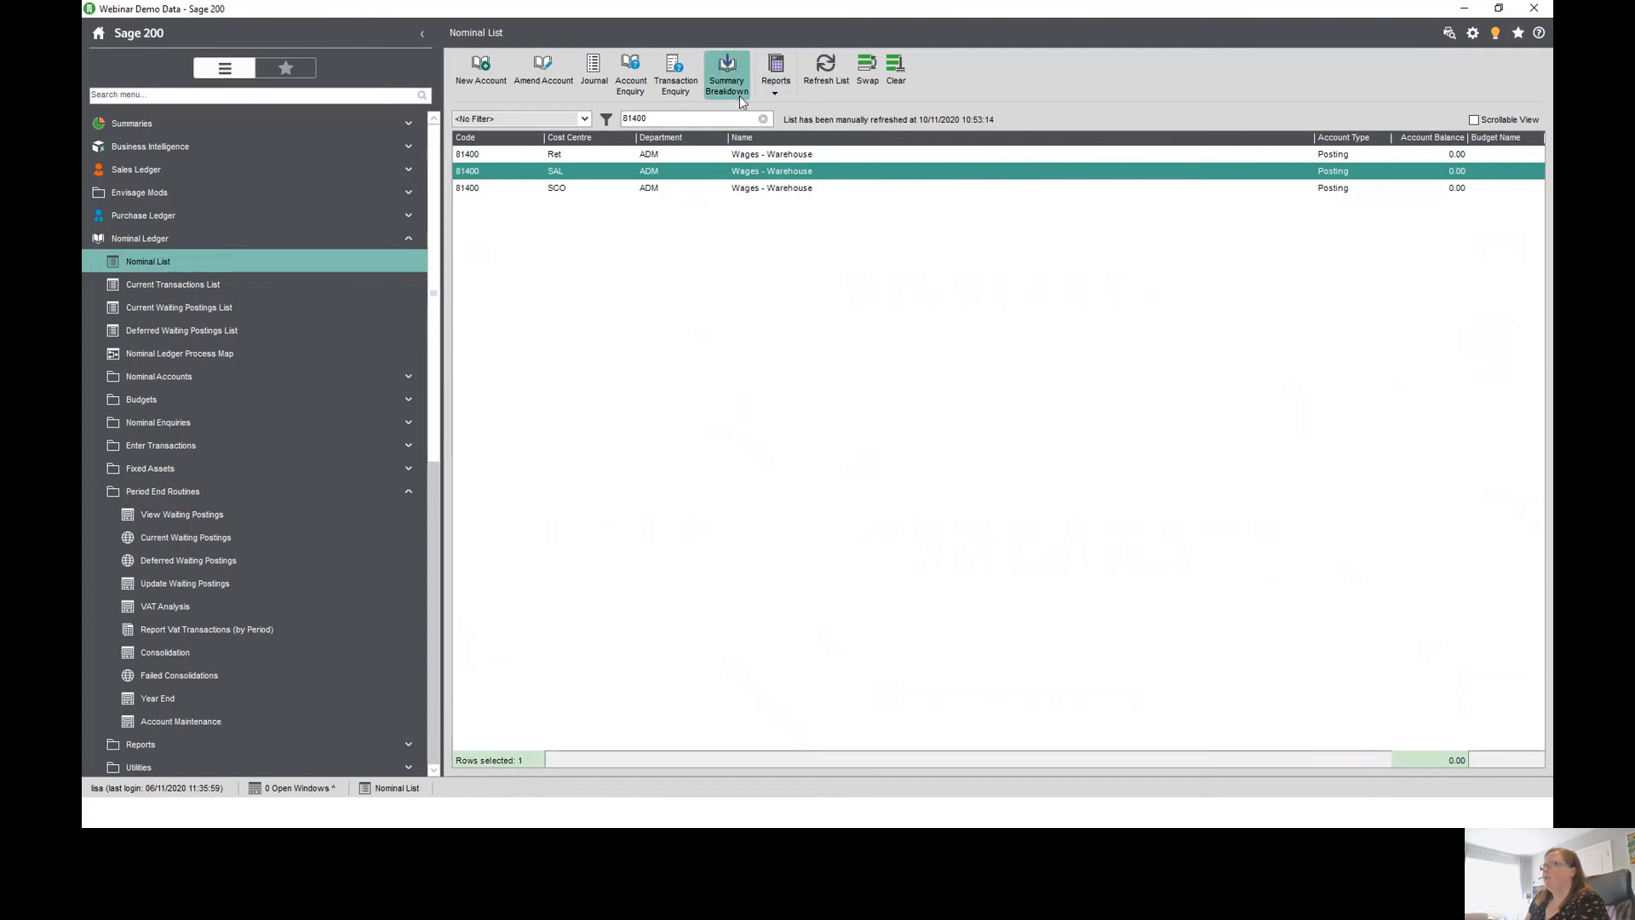
click(677, 91)
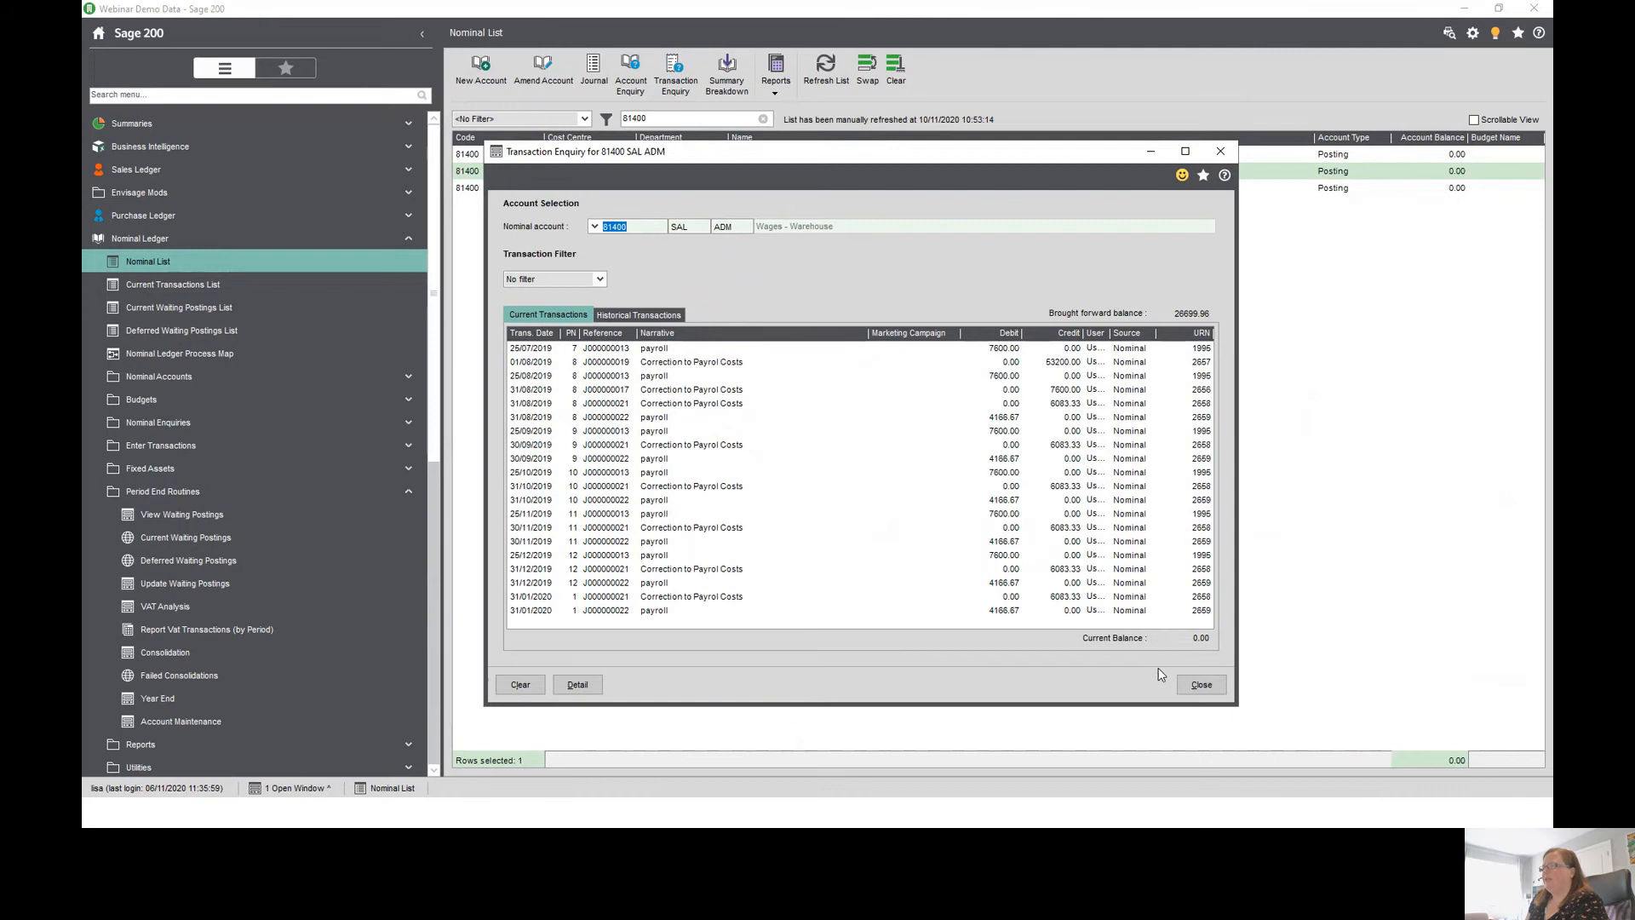
click(1053, 394)
click(1012, 423)
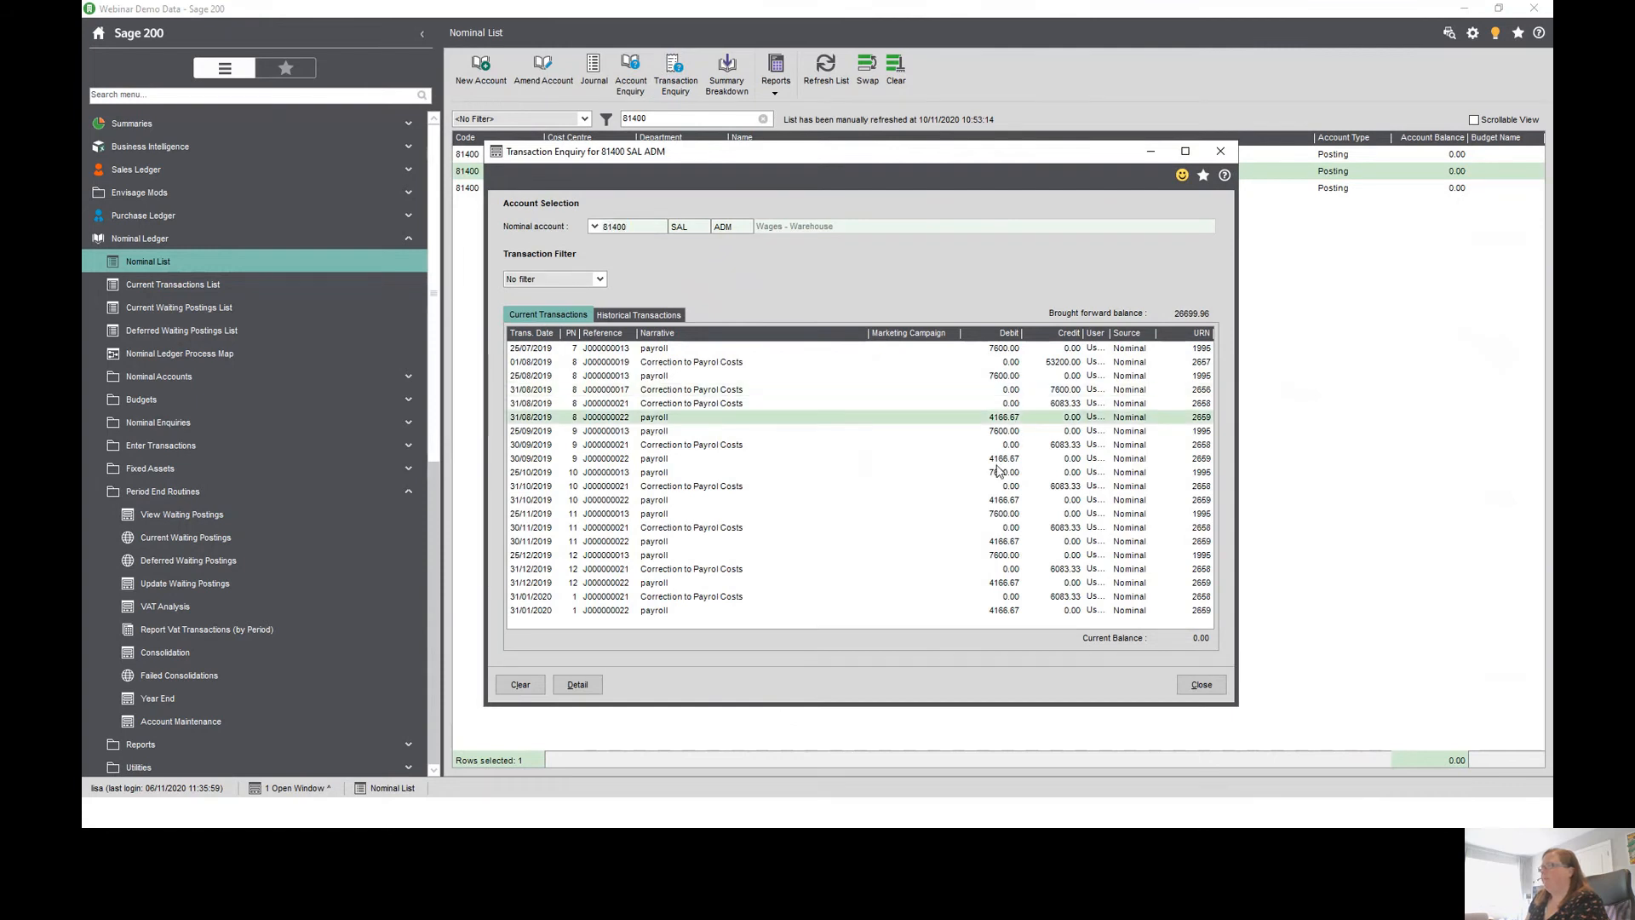
click(996, 463)
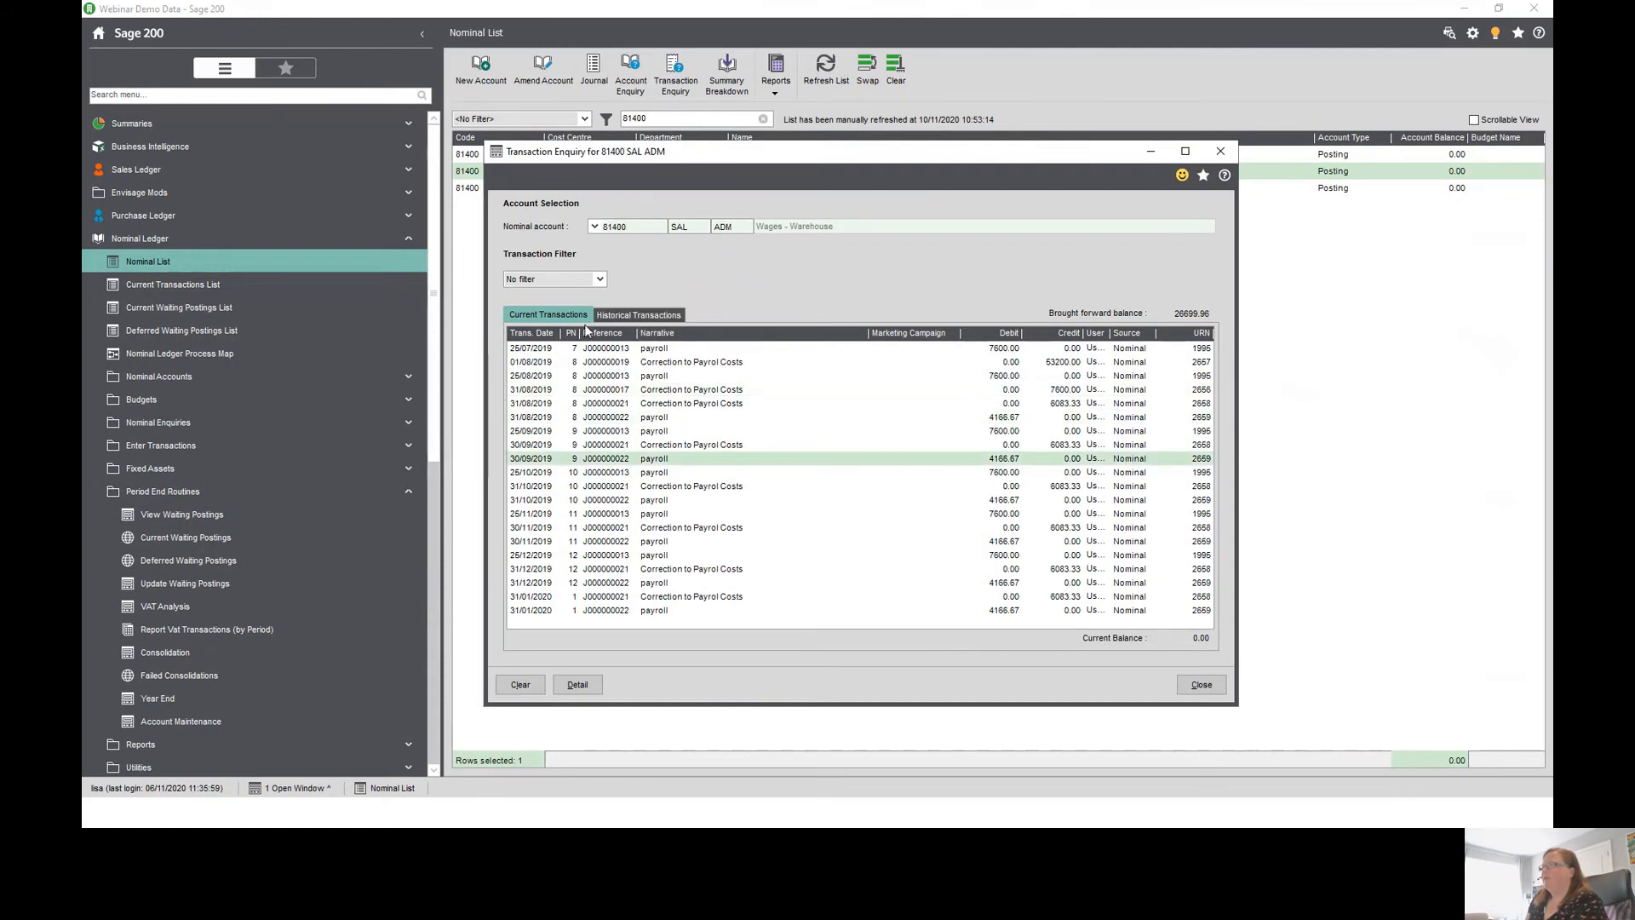
click(634, 316)
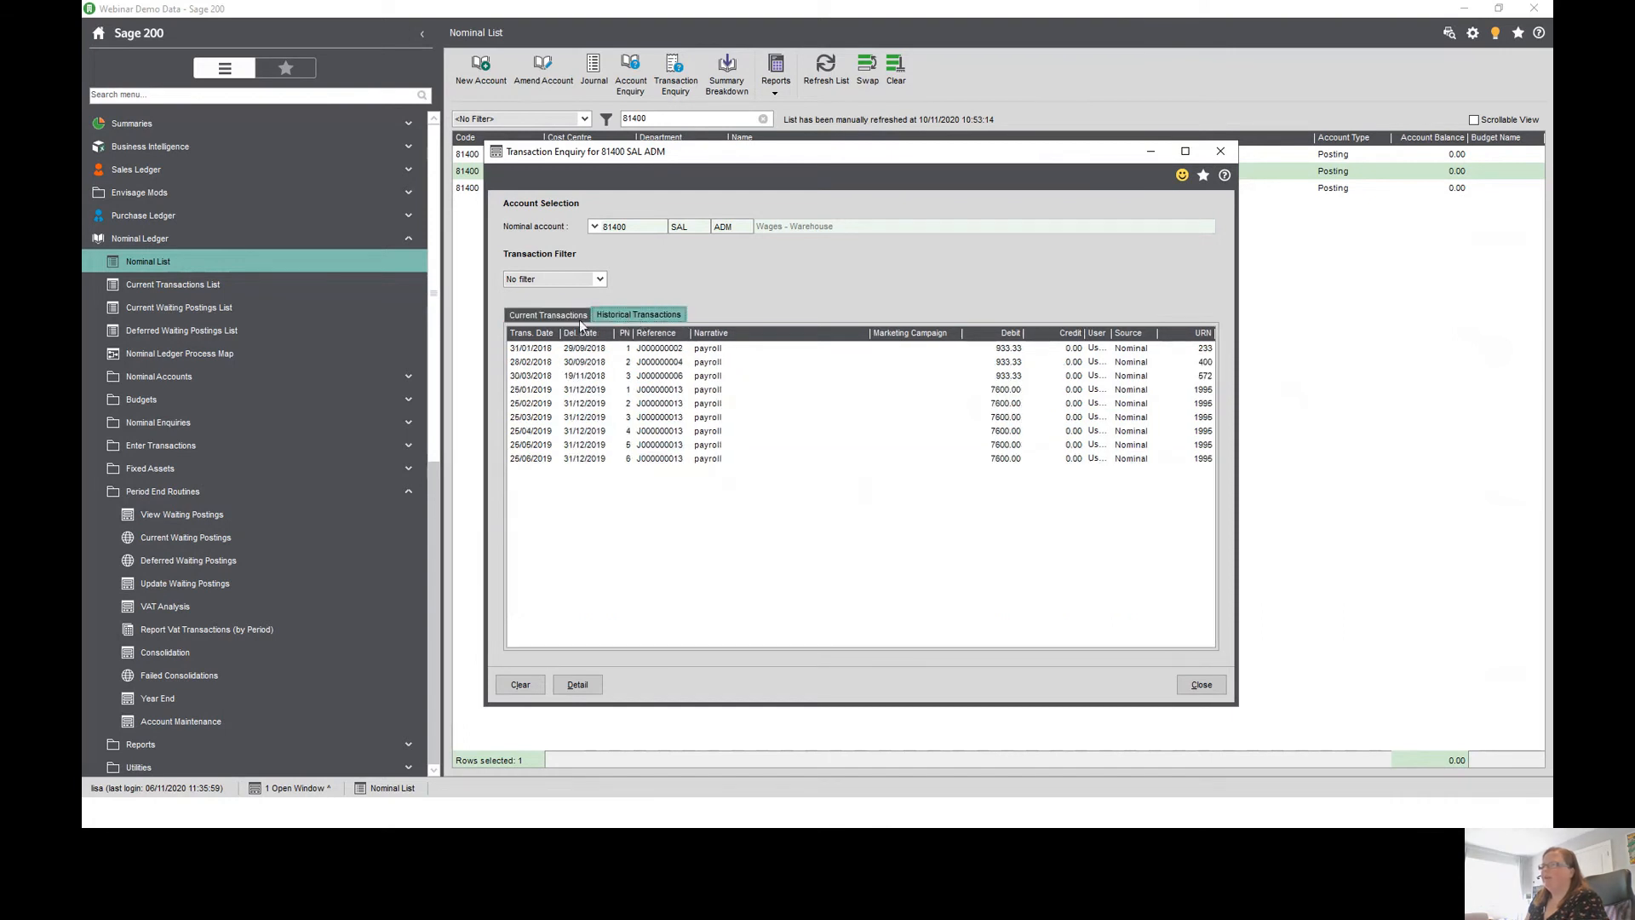
click(547, 317)
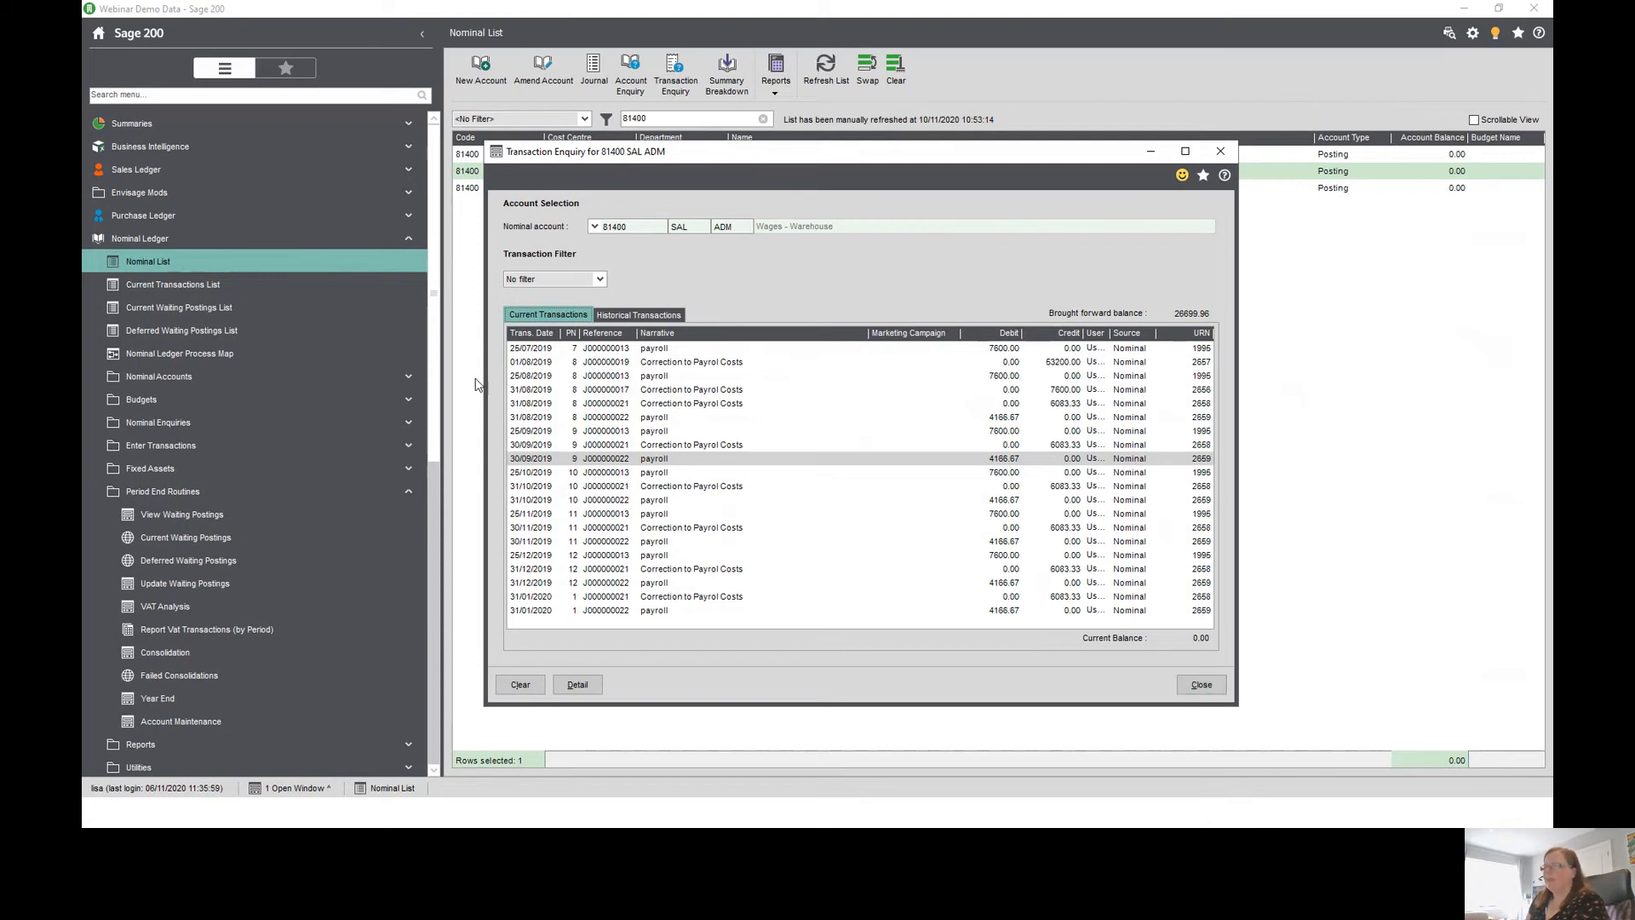
click(1201, 686)
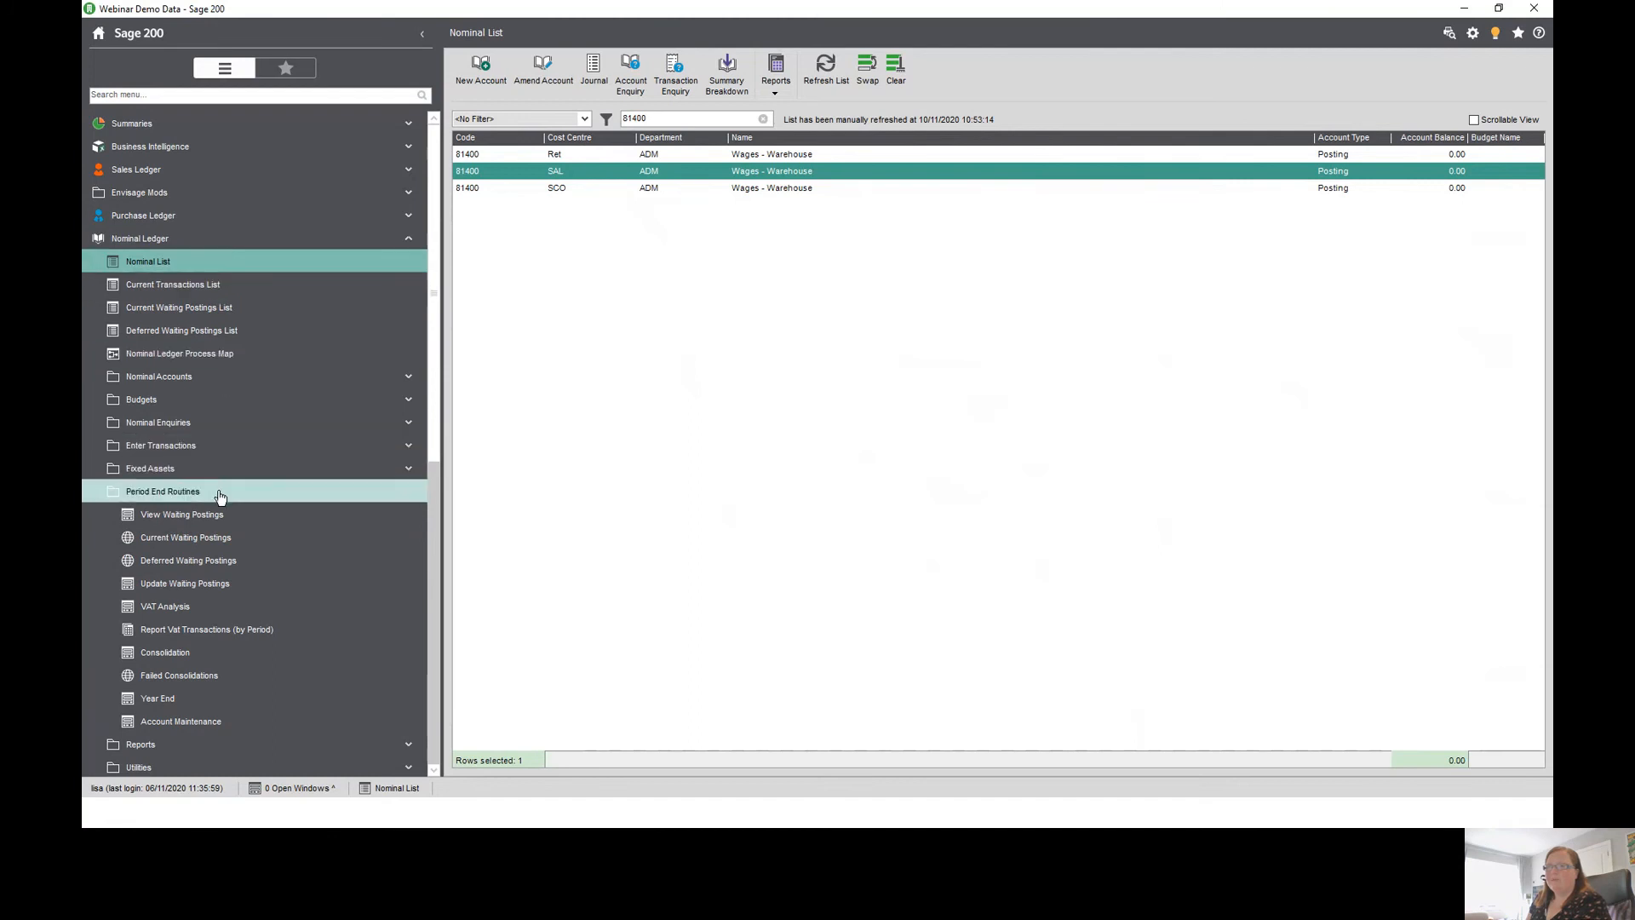
- Run Account Maintenance to remove profit and loss transactions from the previous financial year
click(174, 722)
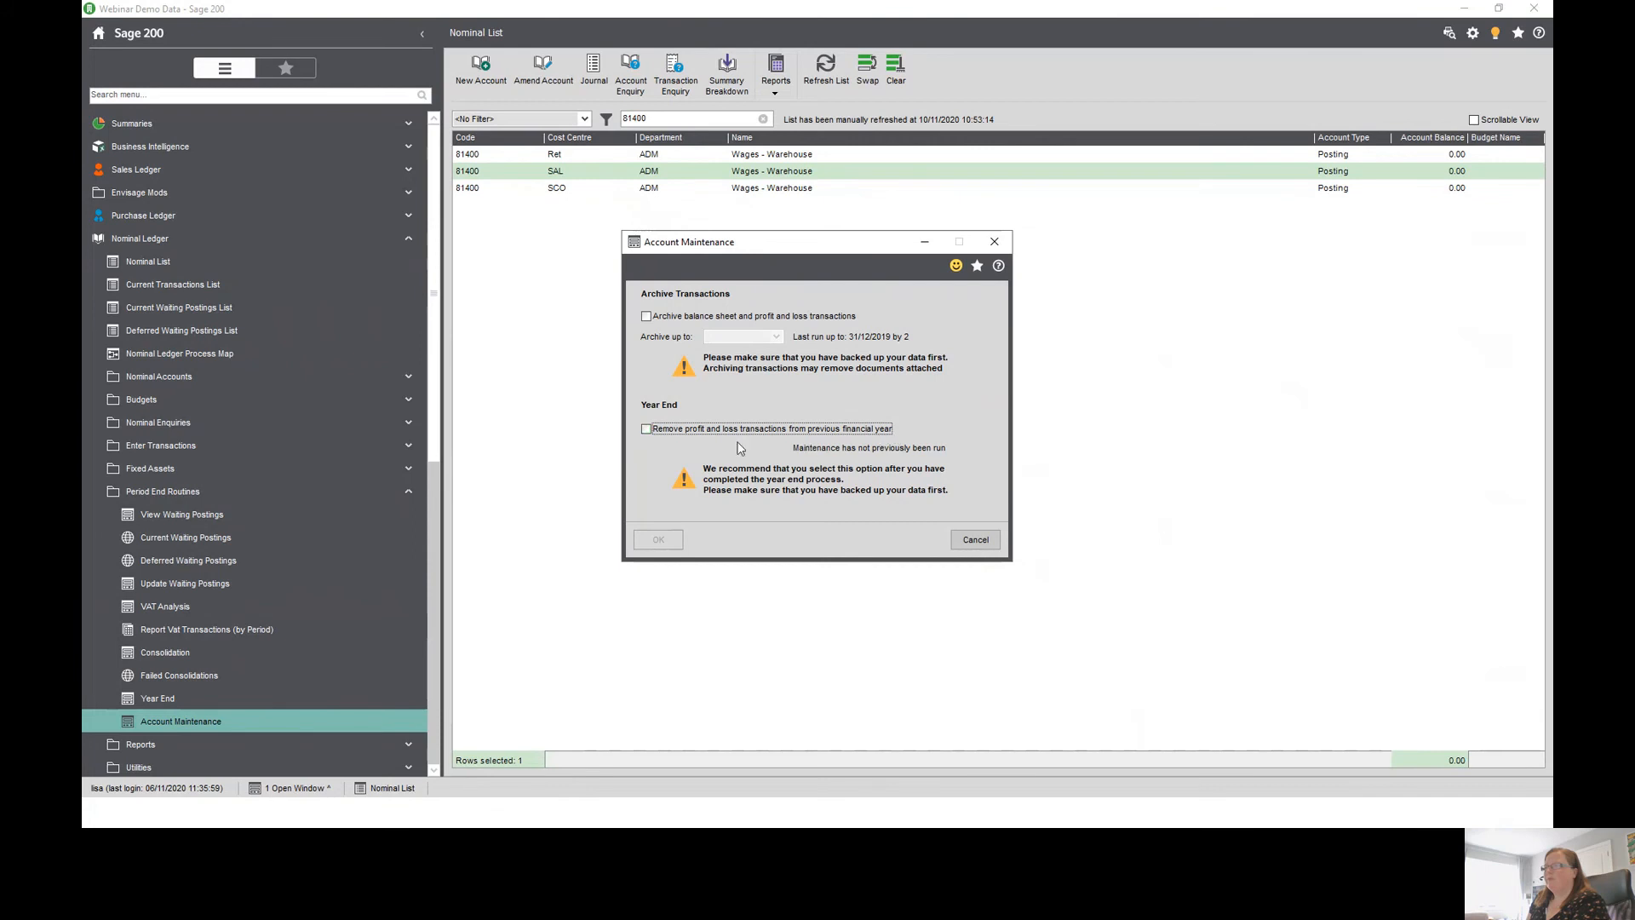
click(648, 430)
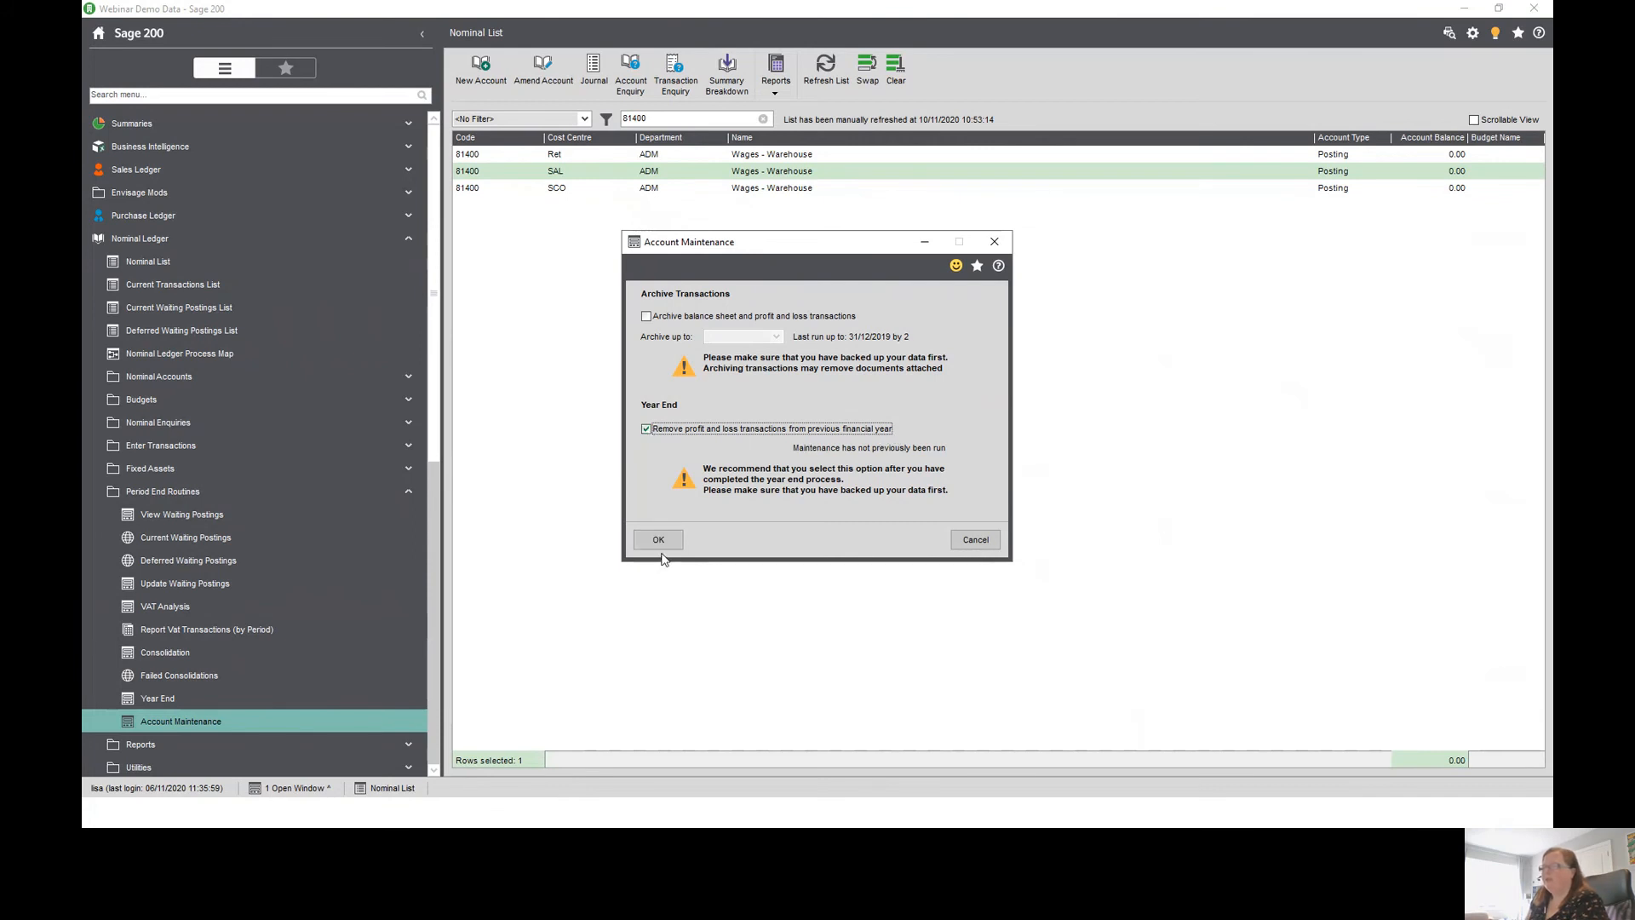
click(661, 542)
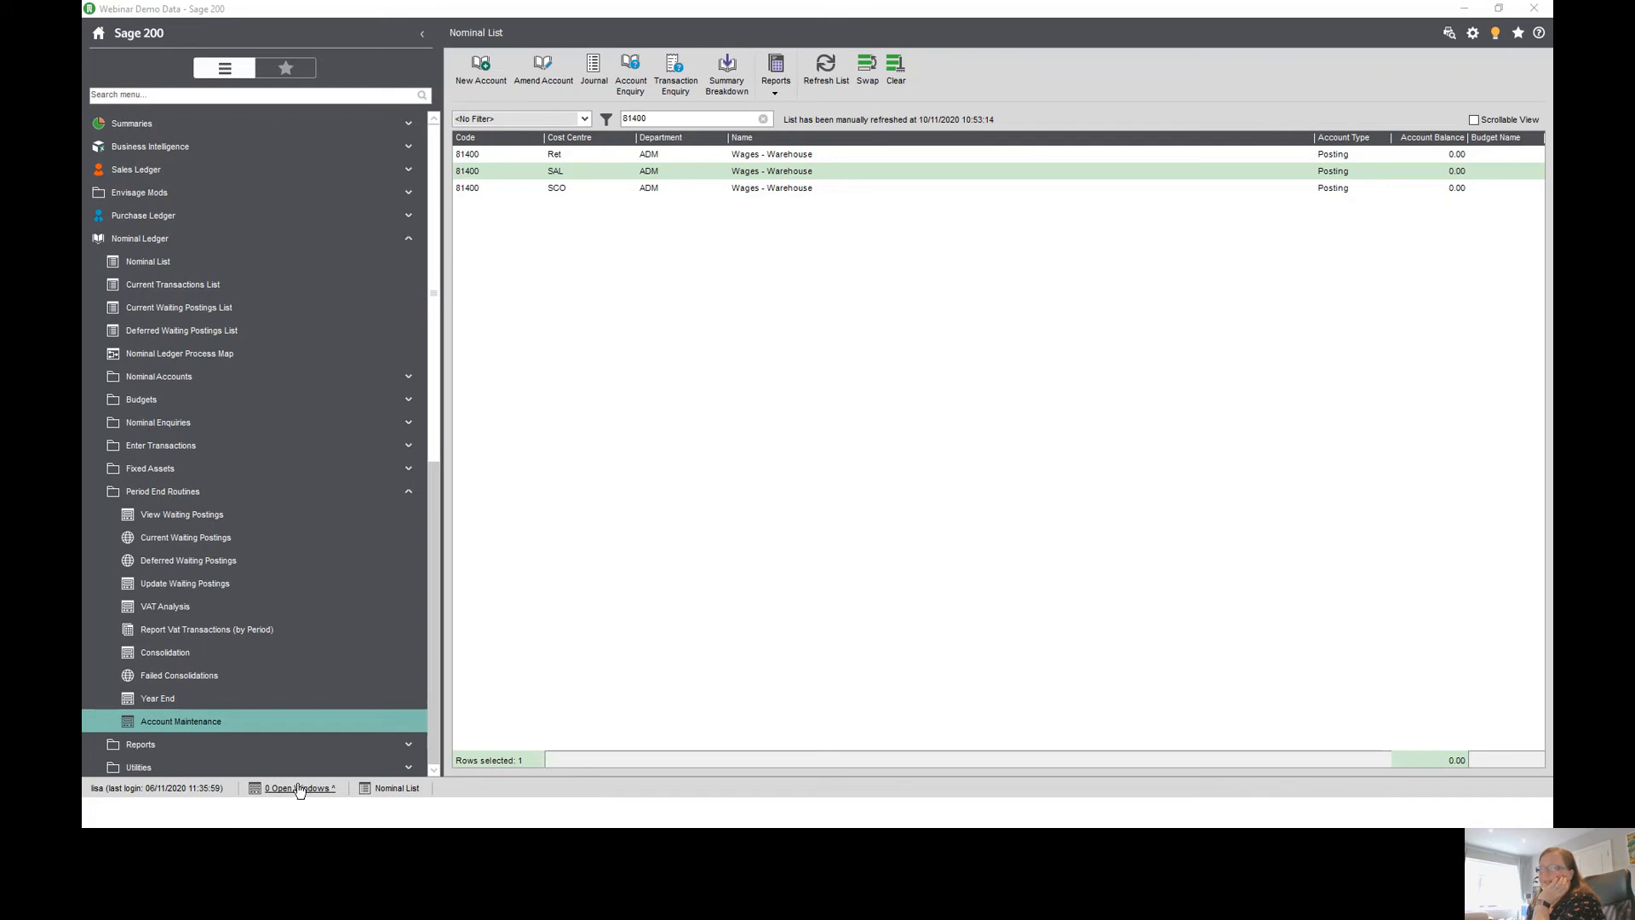
- Refresh the list and check 81400 SAL ADM's historical transactions sorted by transaction date, then close the enquiry
click(823, 91)
double_click(803, 168)
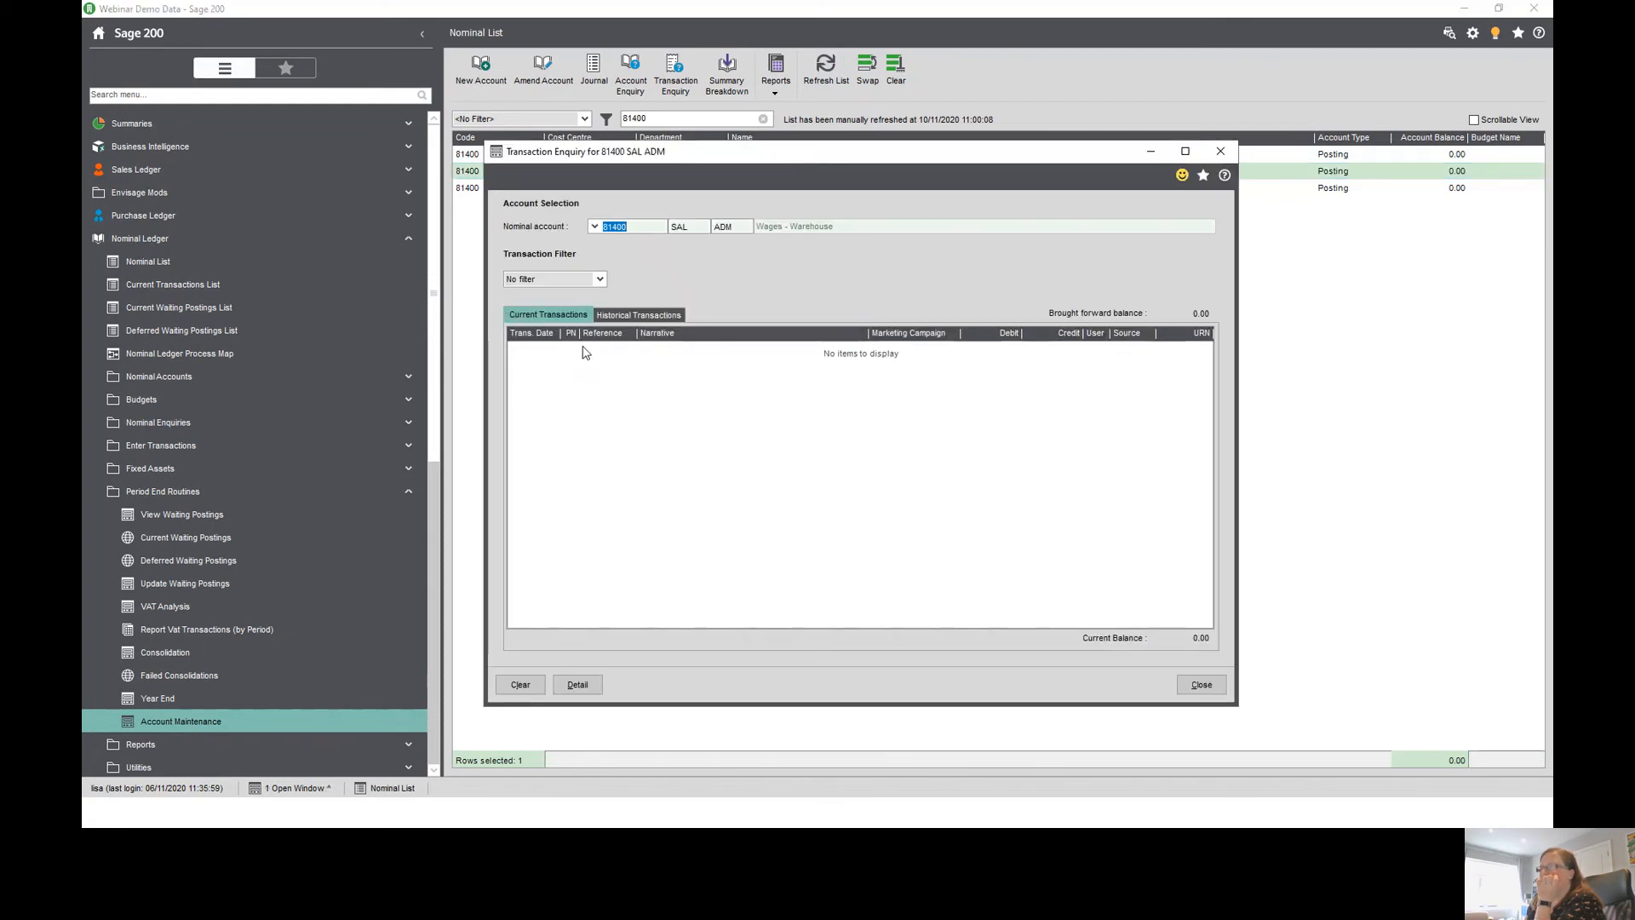
click(661, 315)
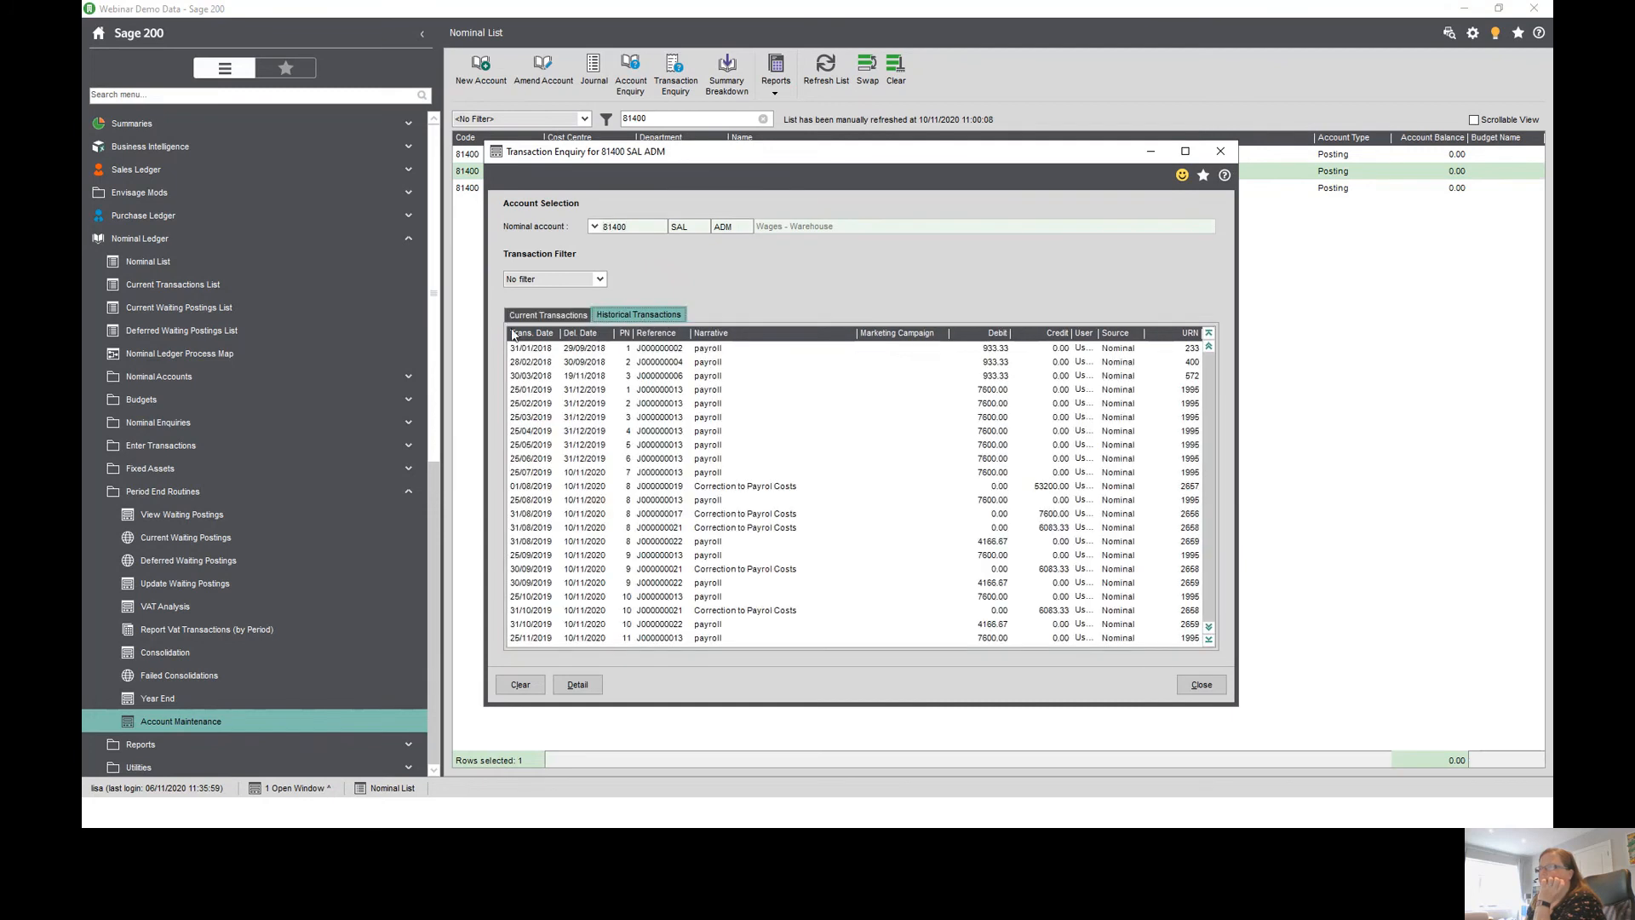
click(540, 334)
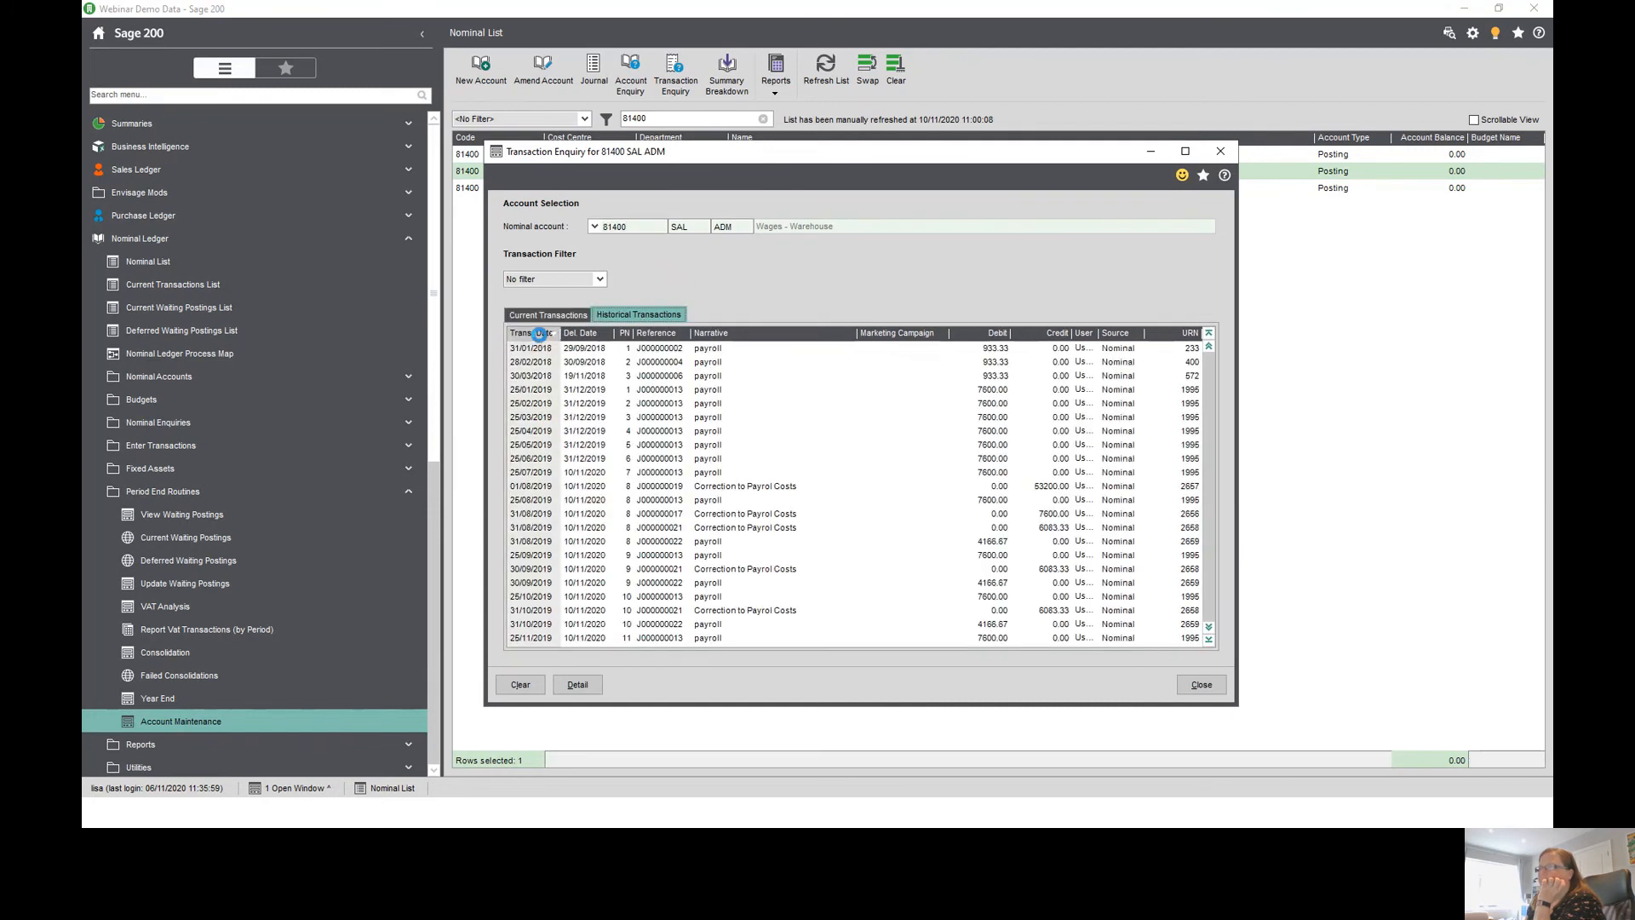
click(542, 334)
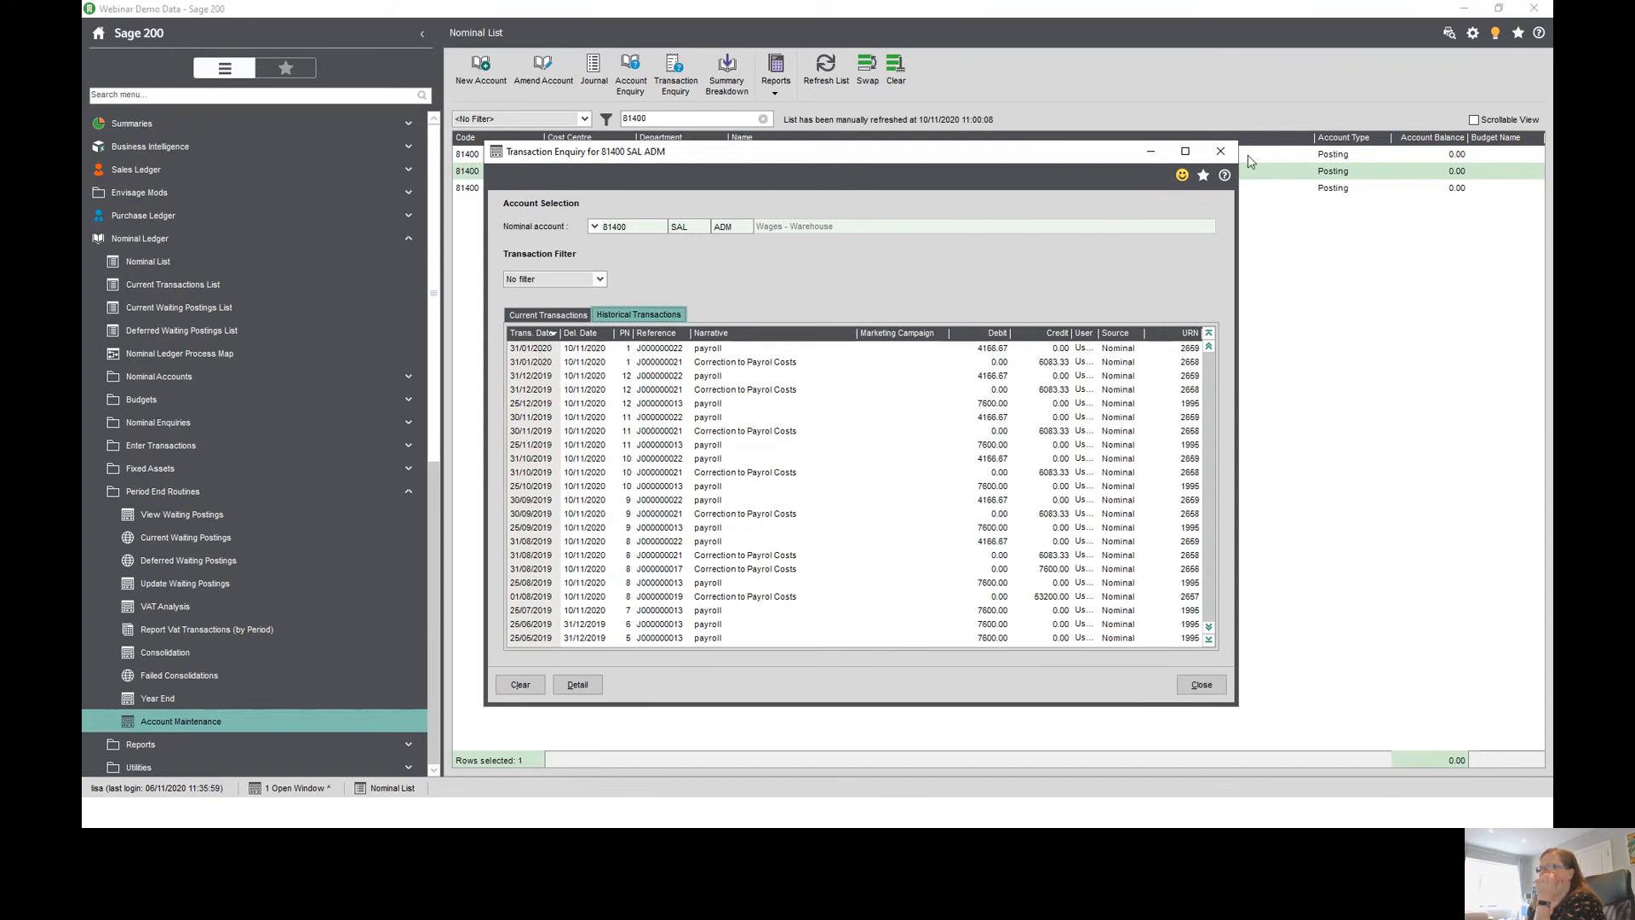
click(1221, 151)
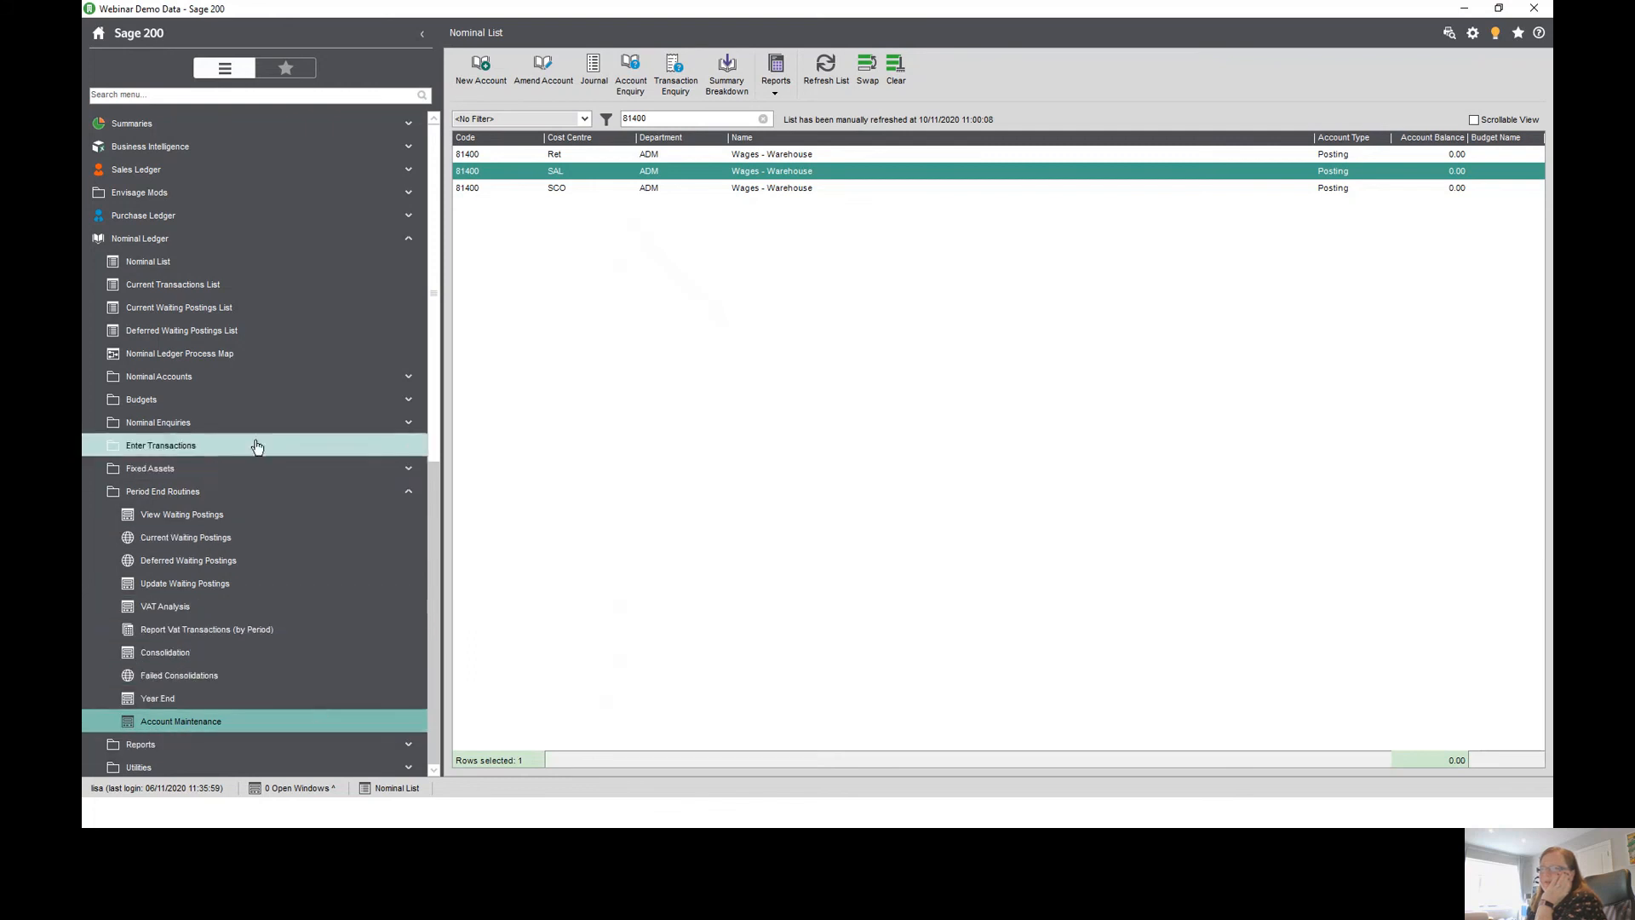
- Open period 1 of the new financial year for all modules in Maintain Accounting Periods
right_click(261, 239)
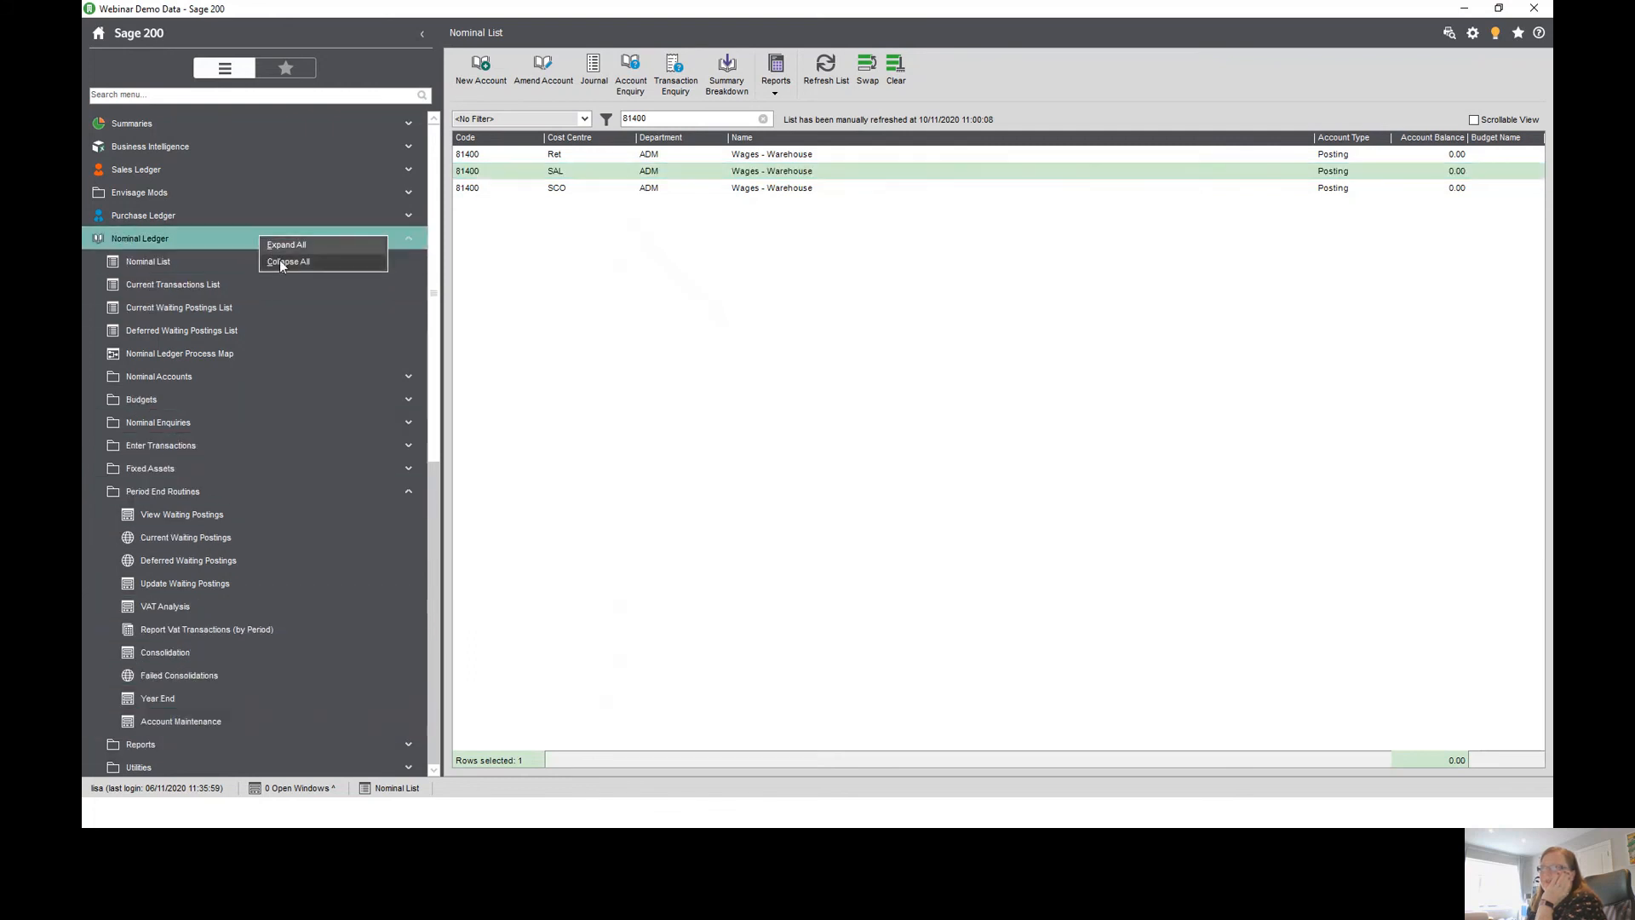
click(281, 261)
click(228, 449)
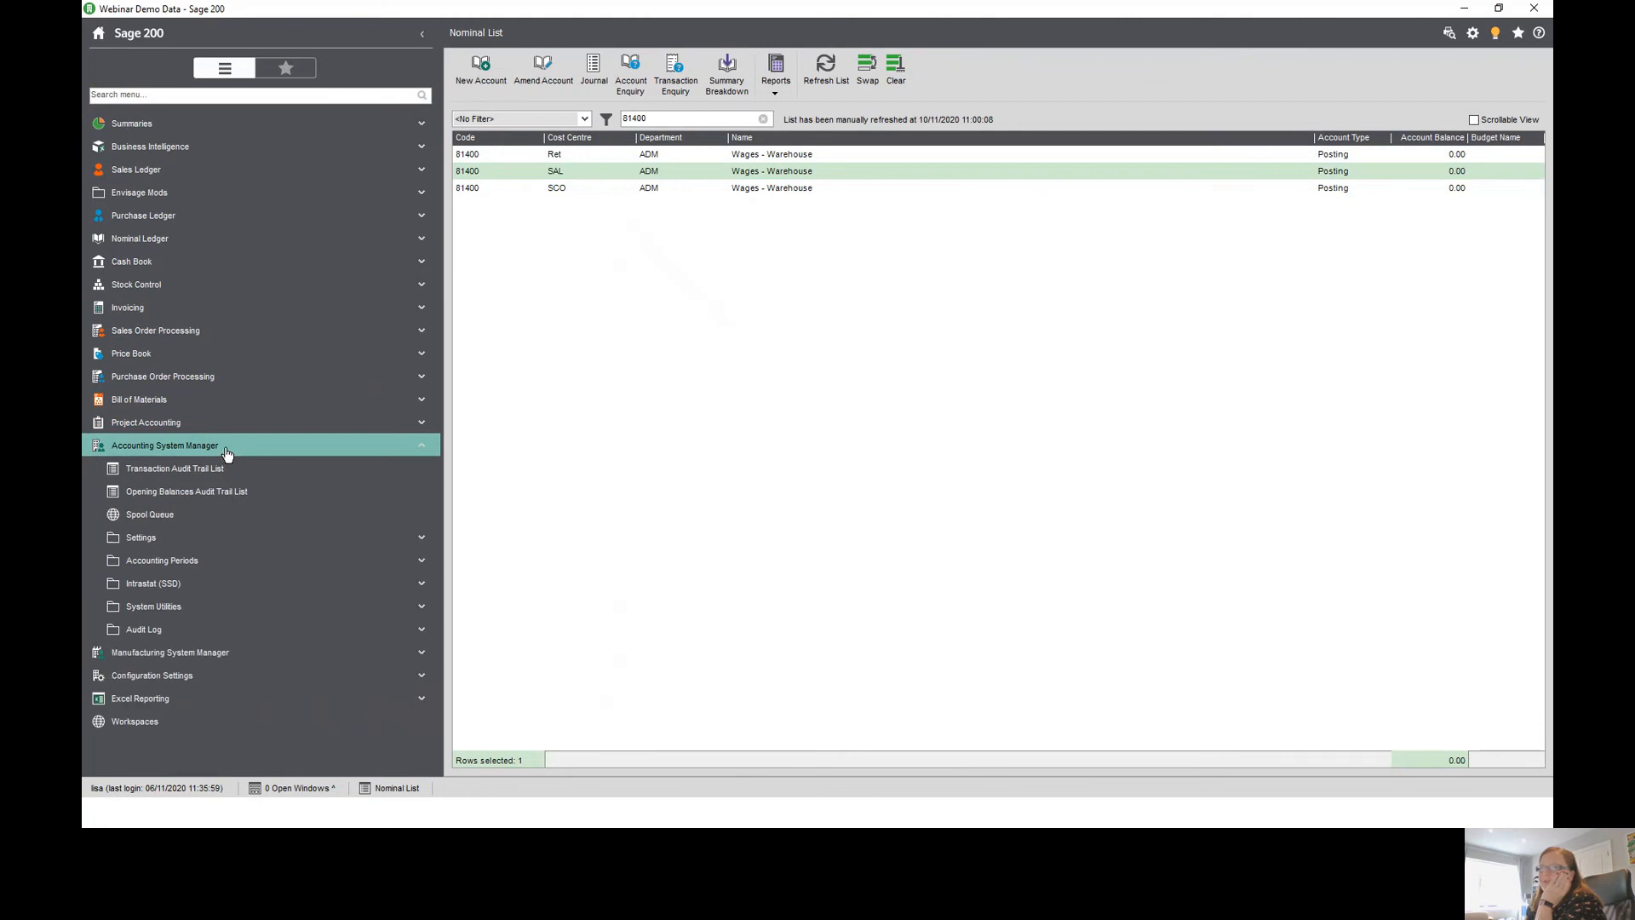
click(229, 559)
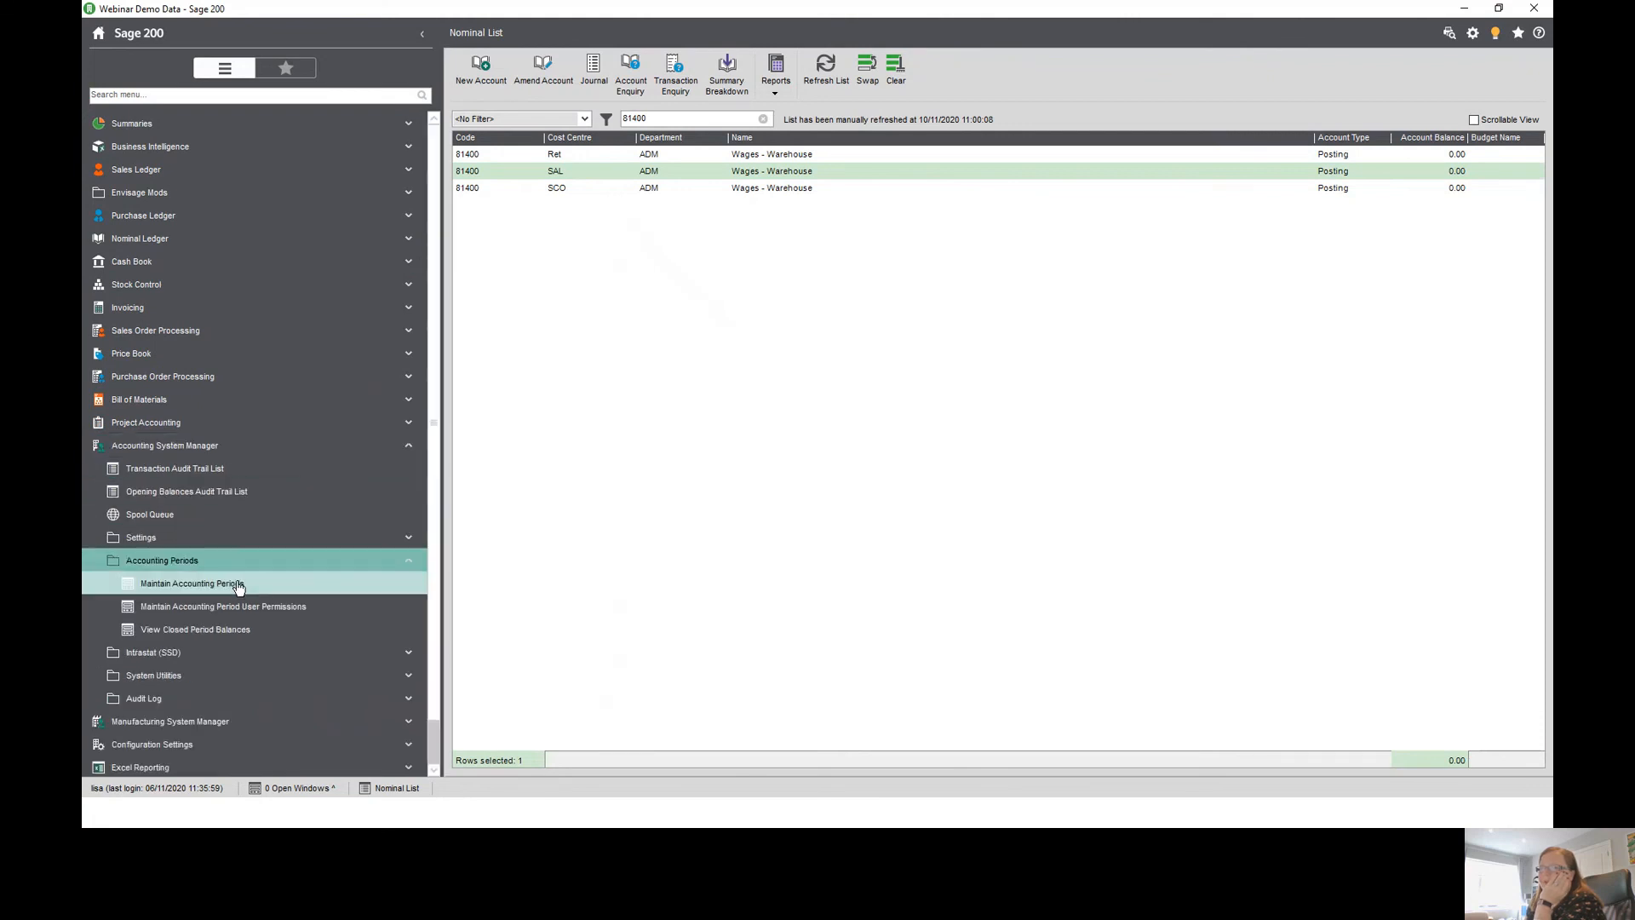
click(237, 583)
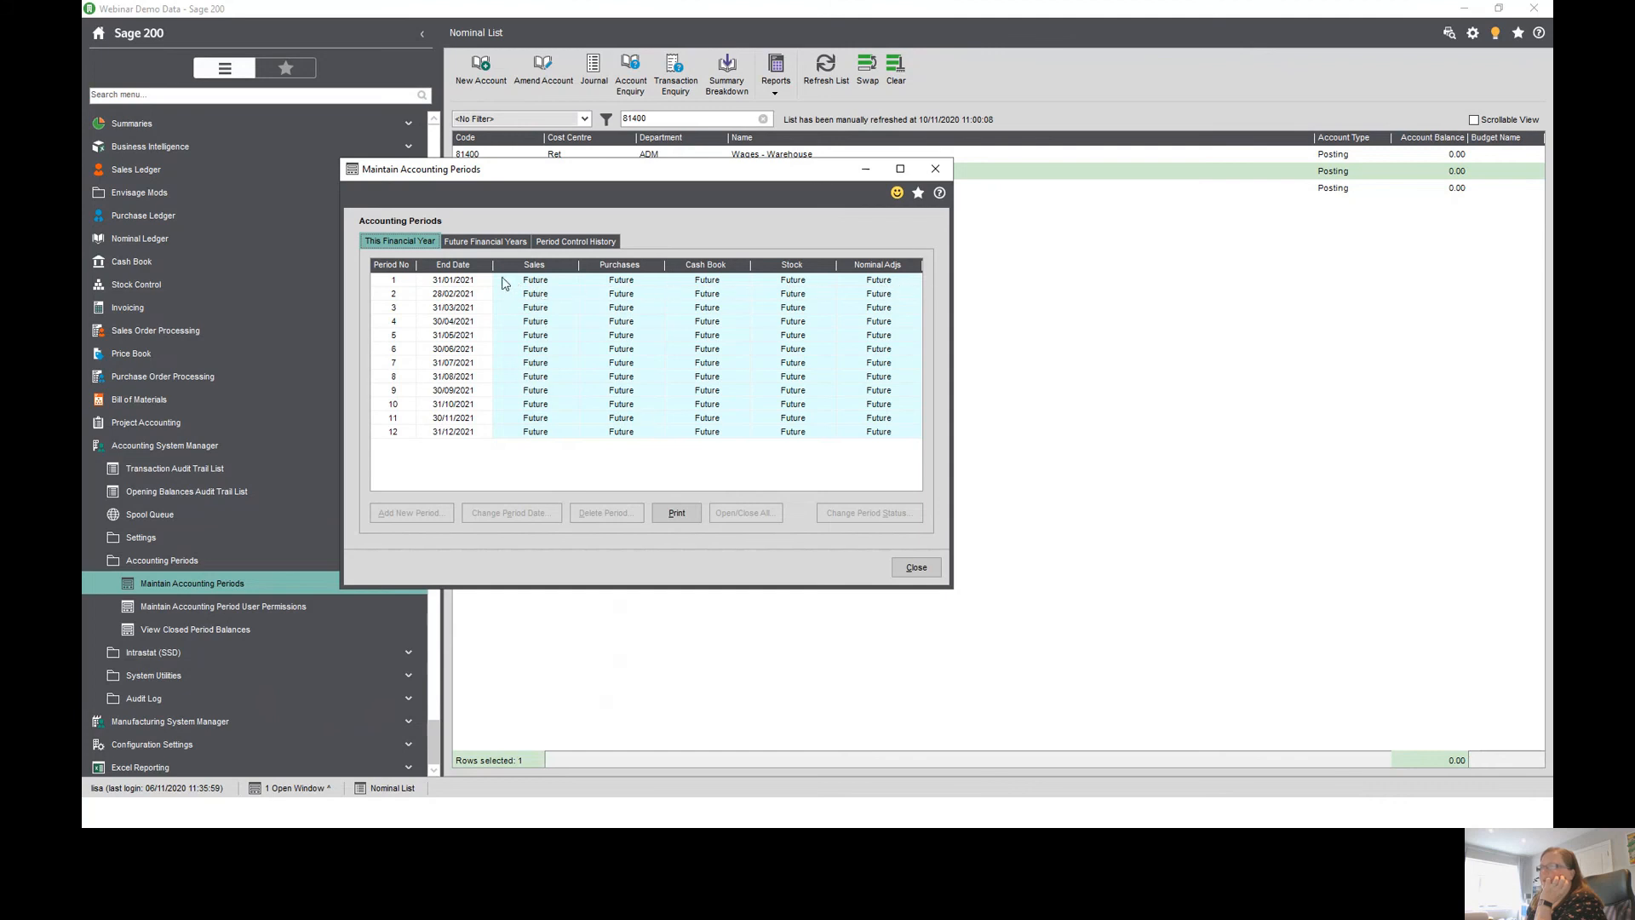
click(467, 285)
click(511, 281)
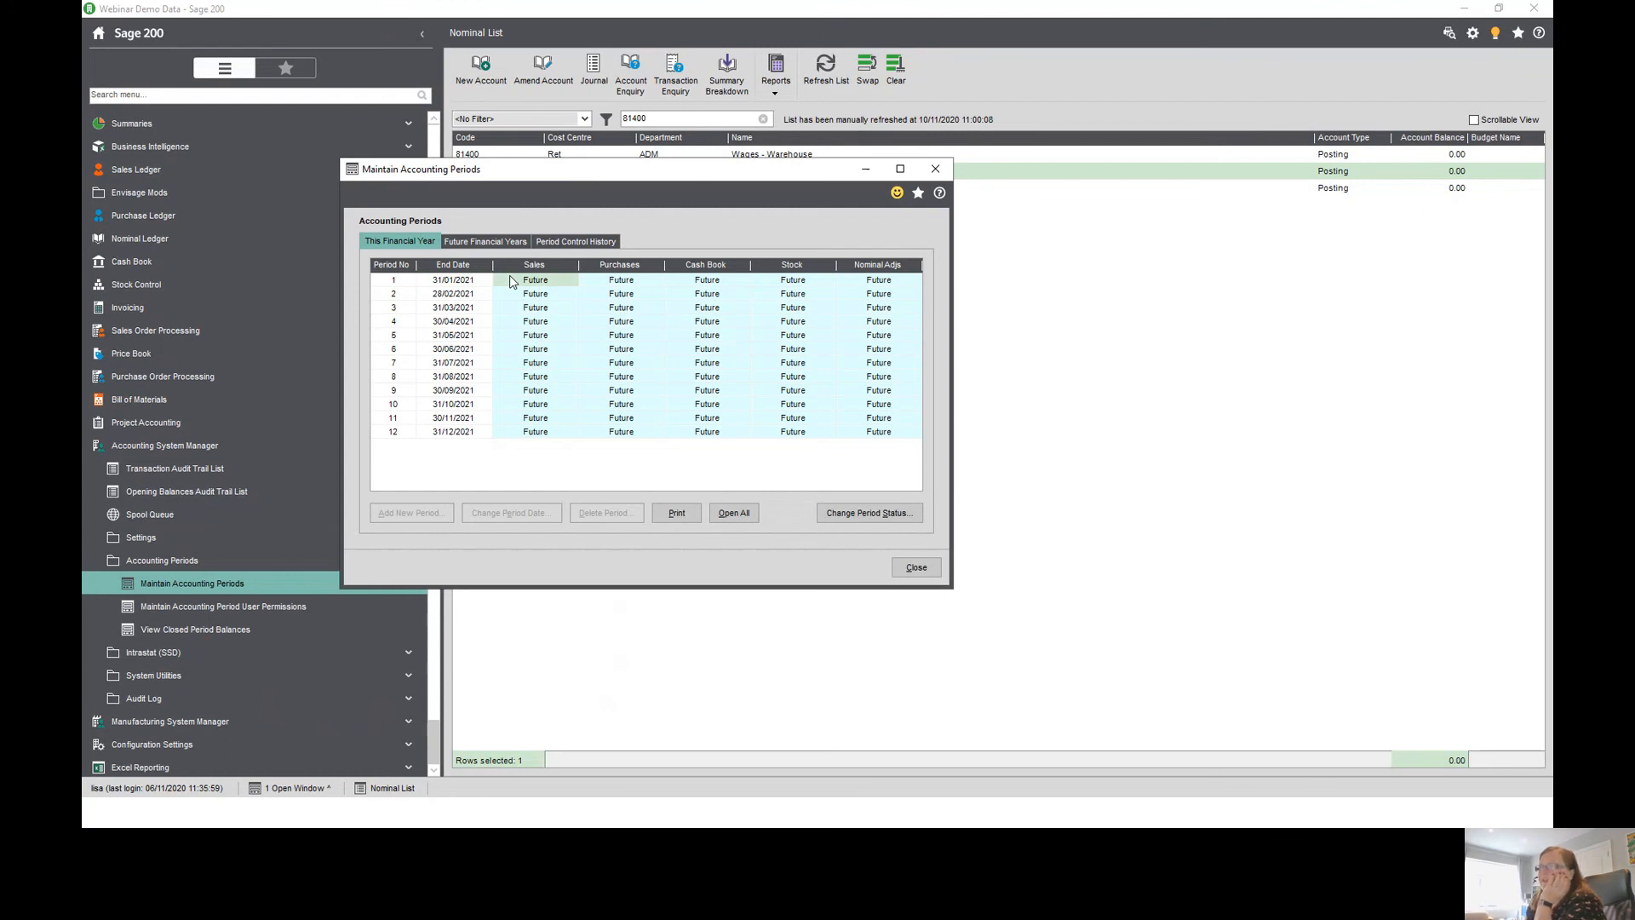
click(732, 514)
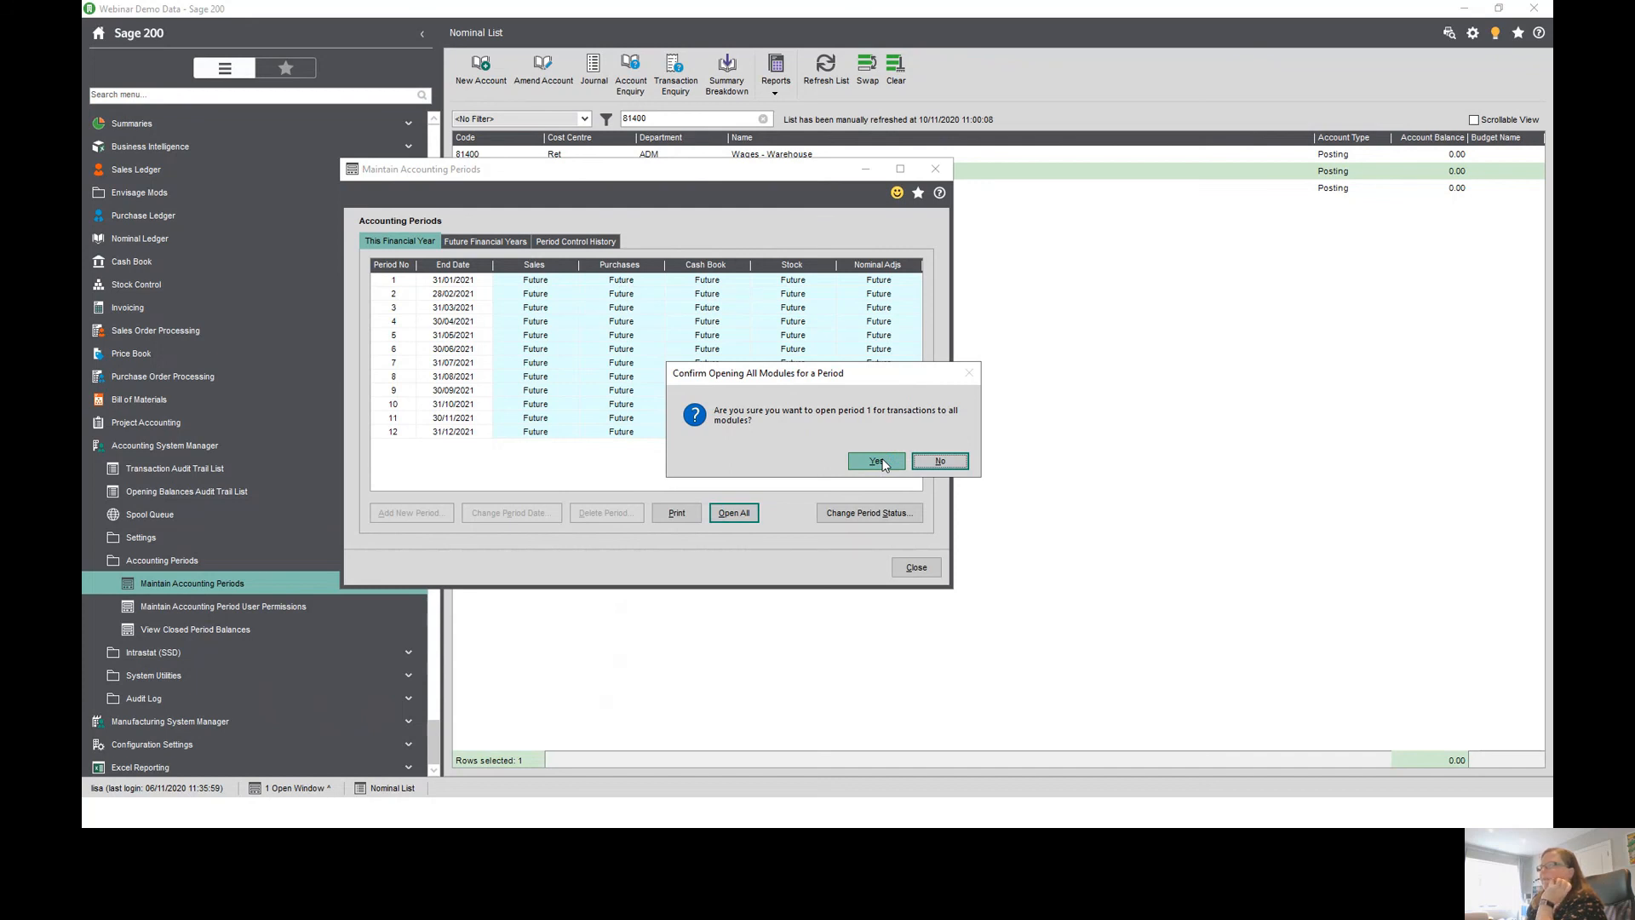
click(877, 461)
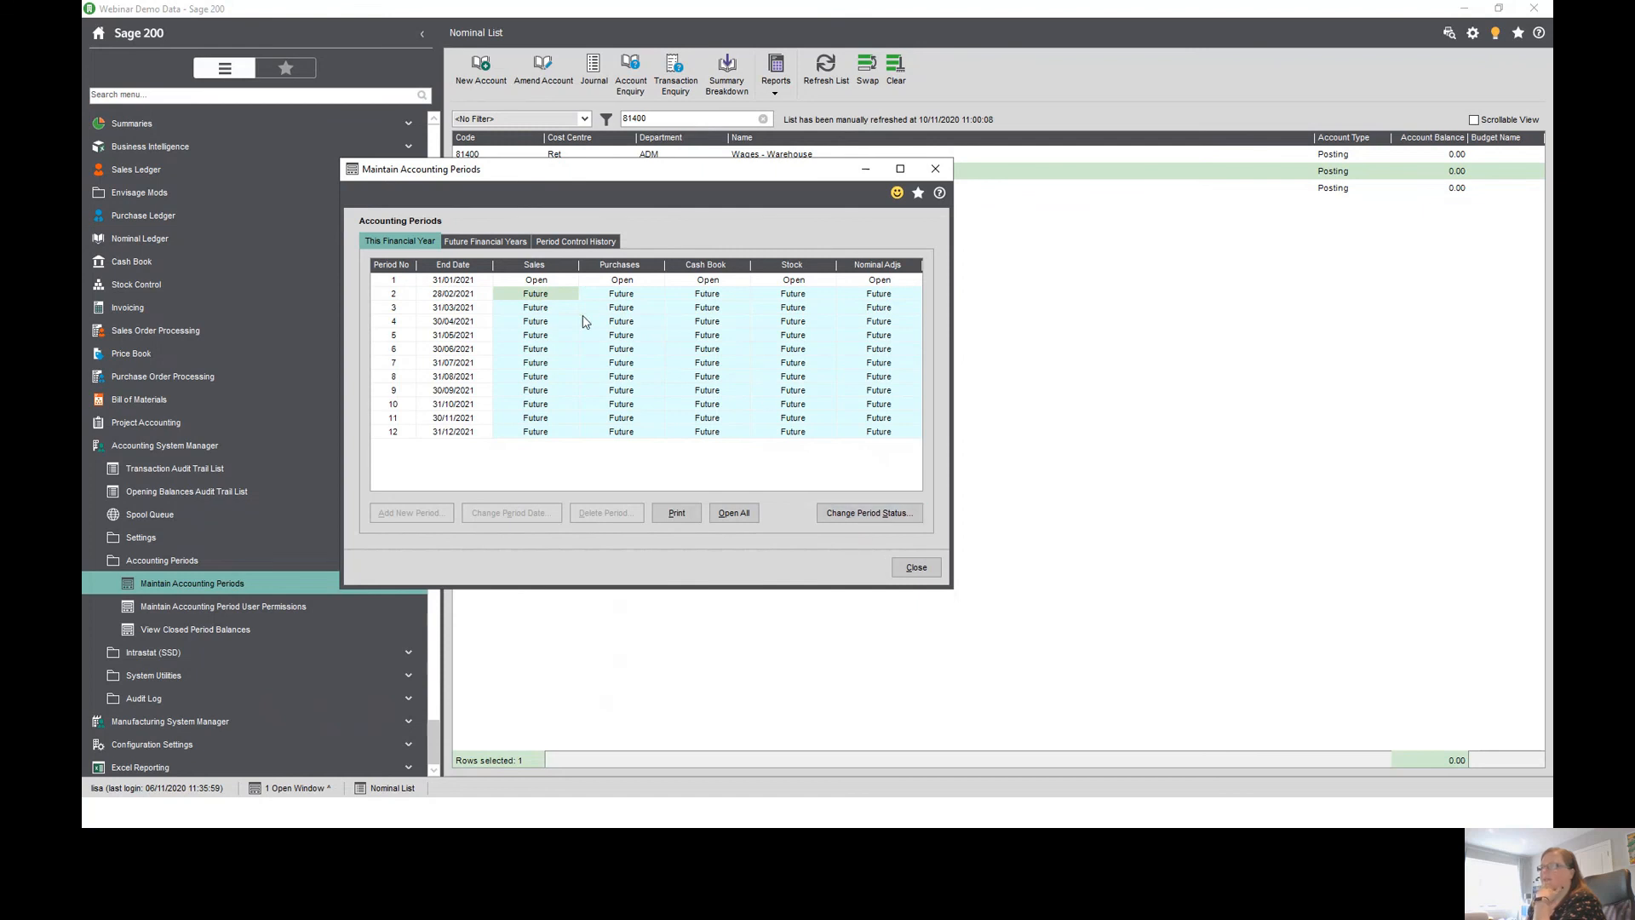
click(917, 567)
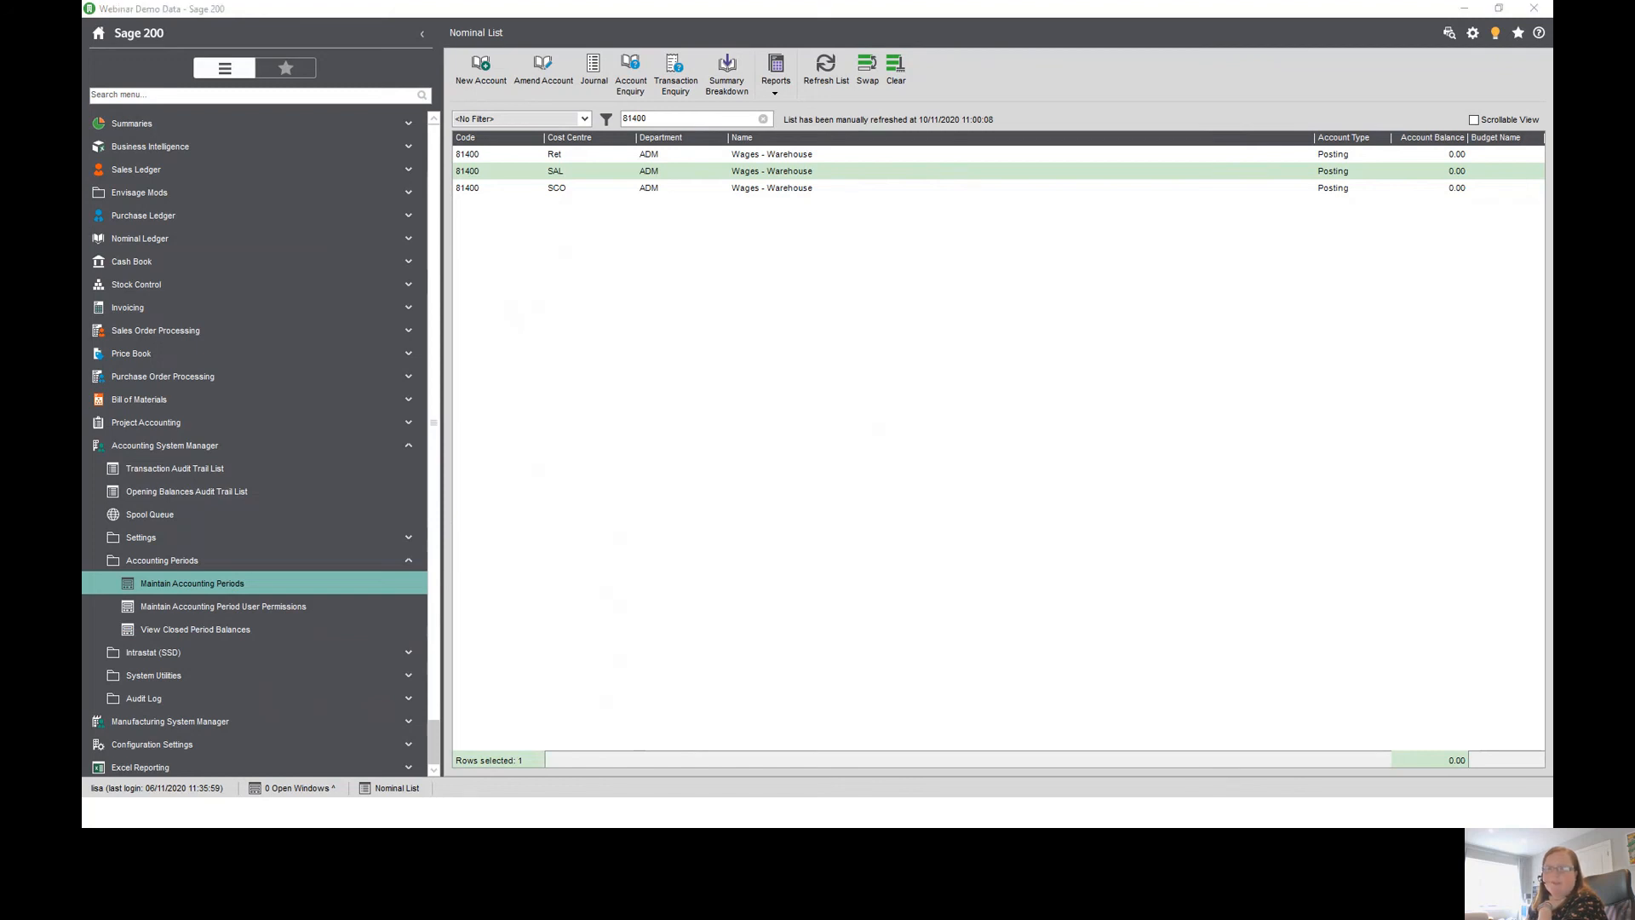
key(alt+Tab)
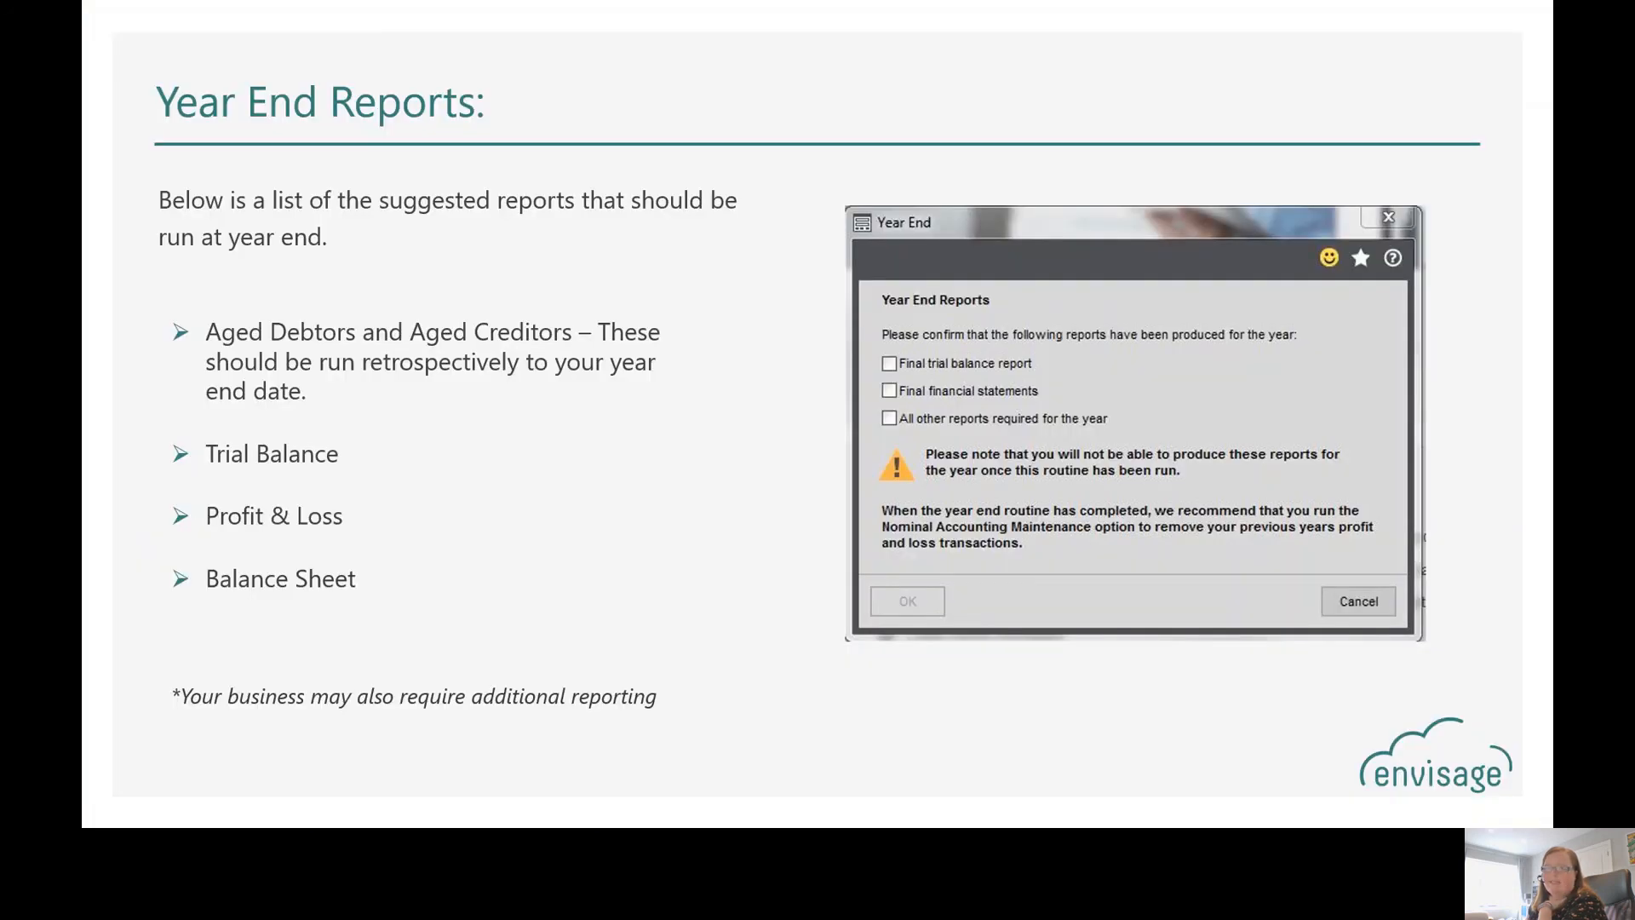
click(741, 689)
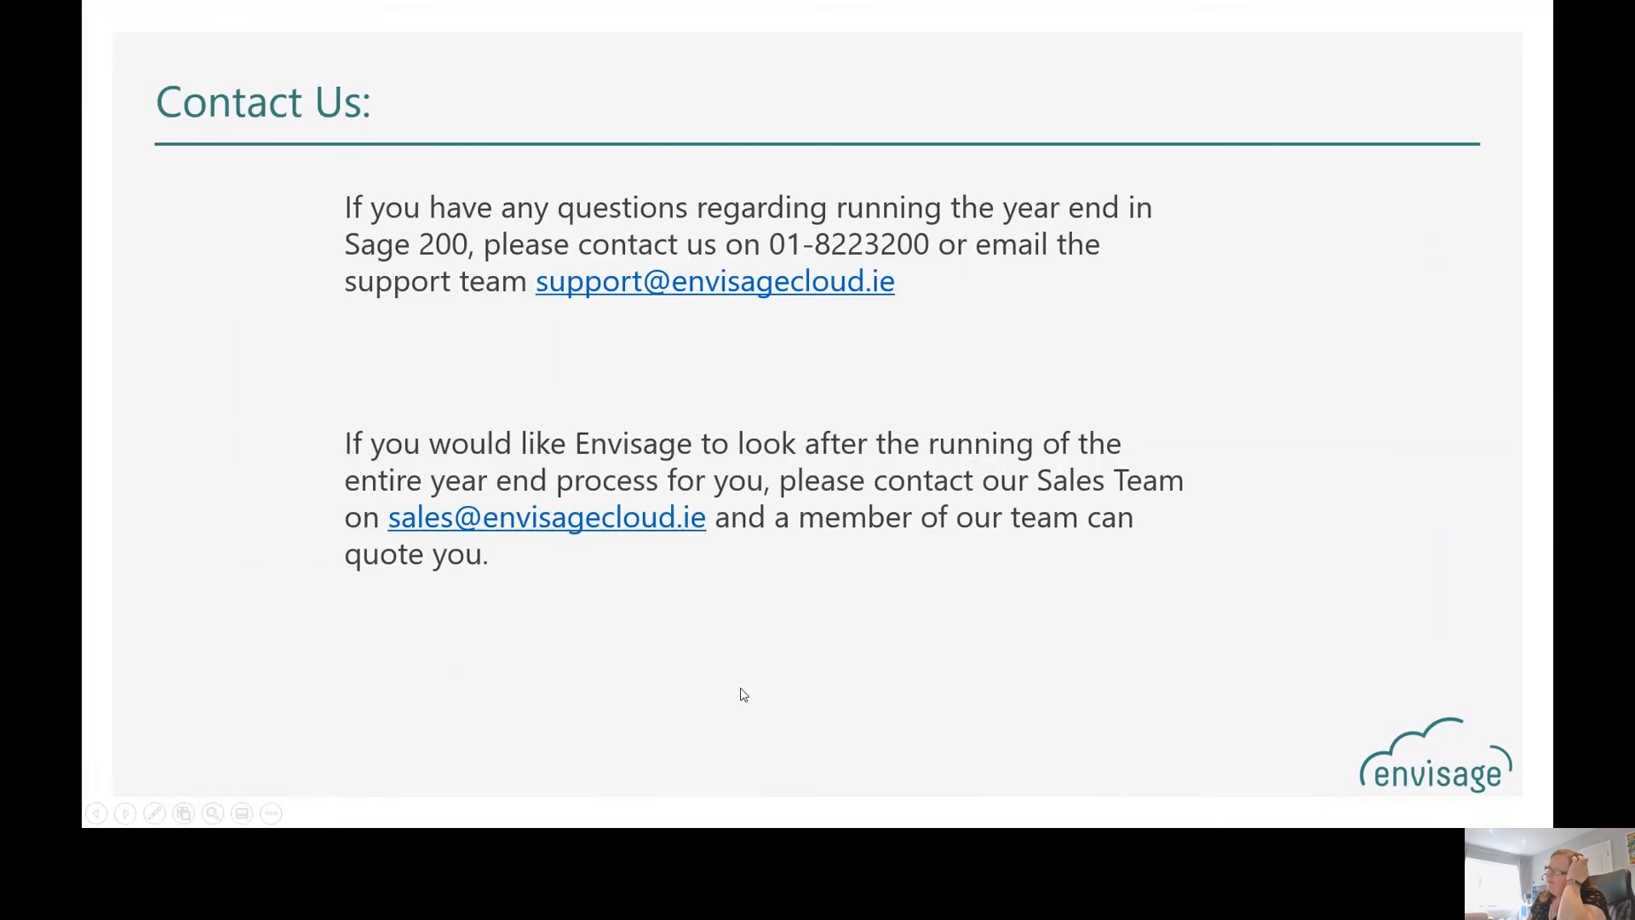